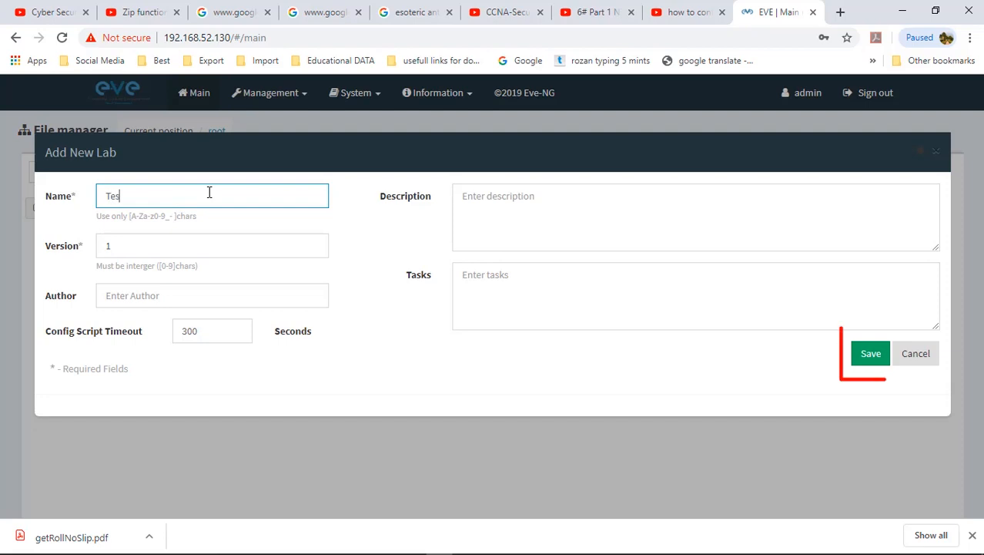
Step: Replace the lab name with 'Basic connectivity' and create the lab
key(ctrl+a)
key(BackSpace)
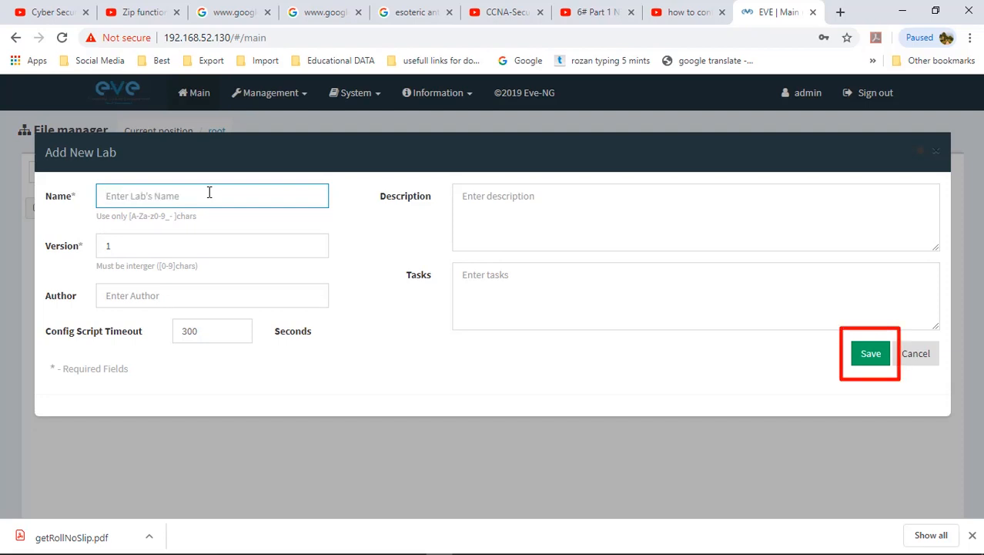
text(Basic connectivity)
key(Return)
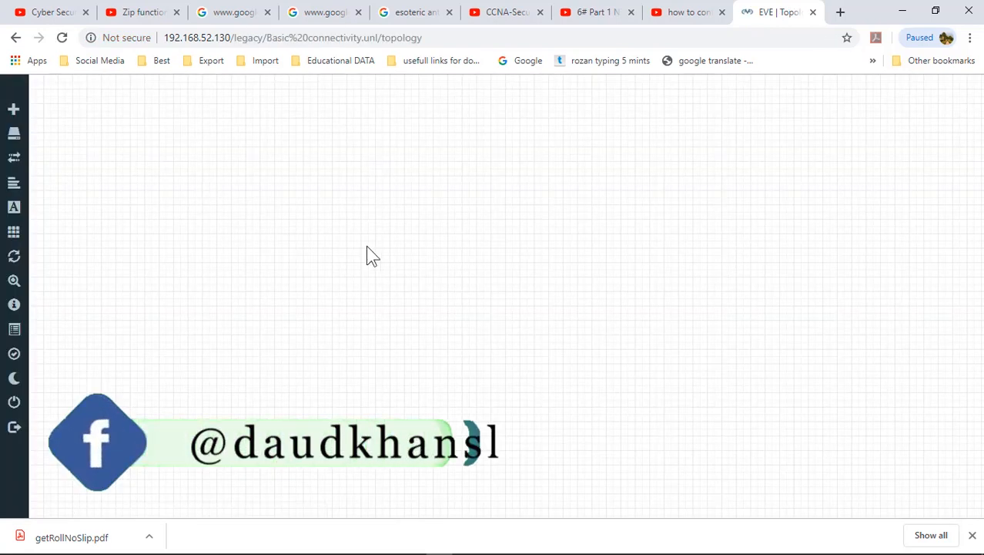
Step: Start a new node from the Cisco IOS 7206VXR (Dynamips) template
right_click(367, 255)
click(407, 279)
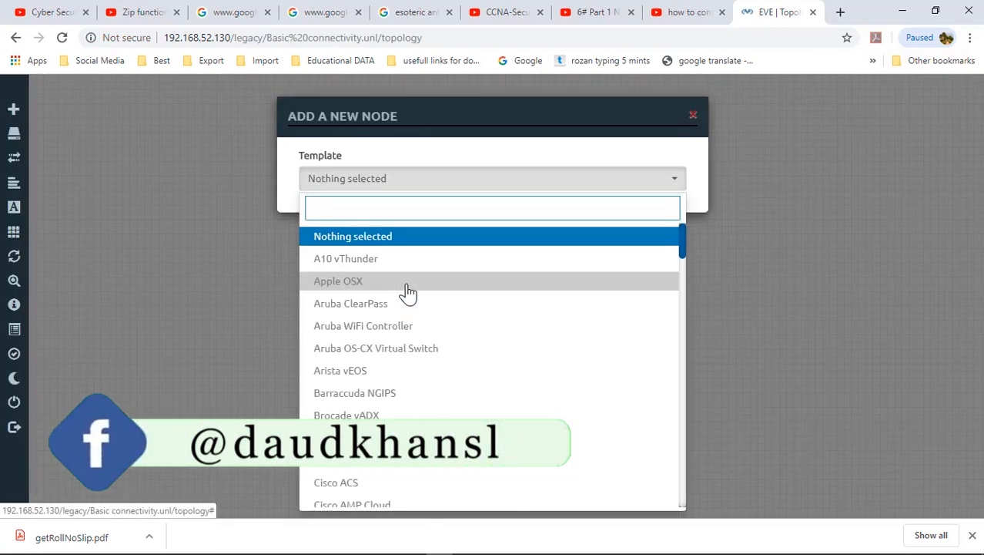
text(router)
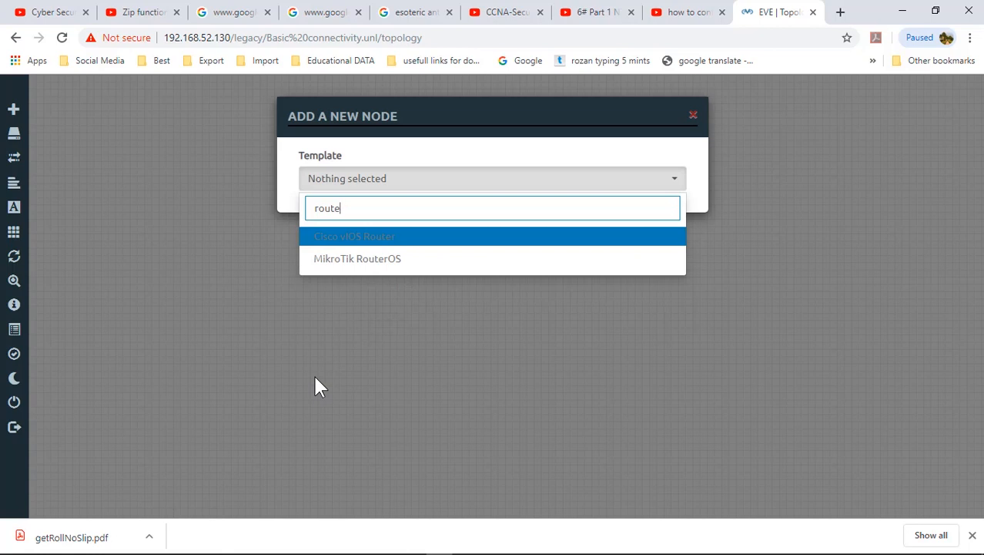
key(BackSpace)
key(BackSpace)
key(BackSpace)
key(BackSpace)
key(BackSpace)
text(io)
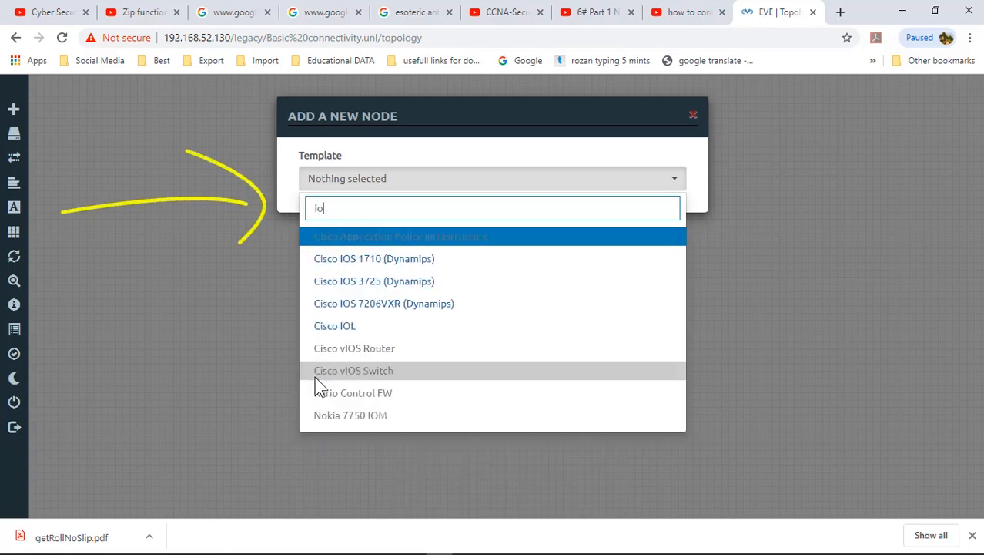
text(s)
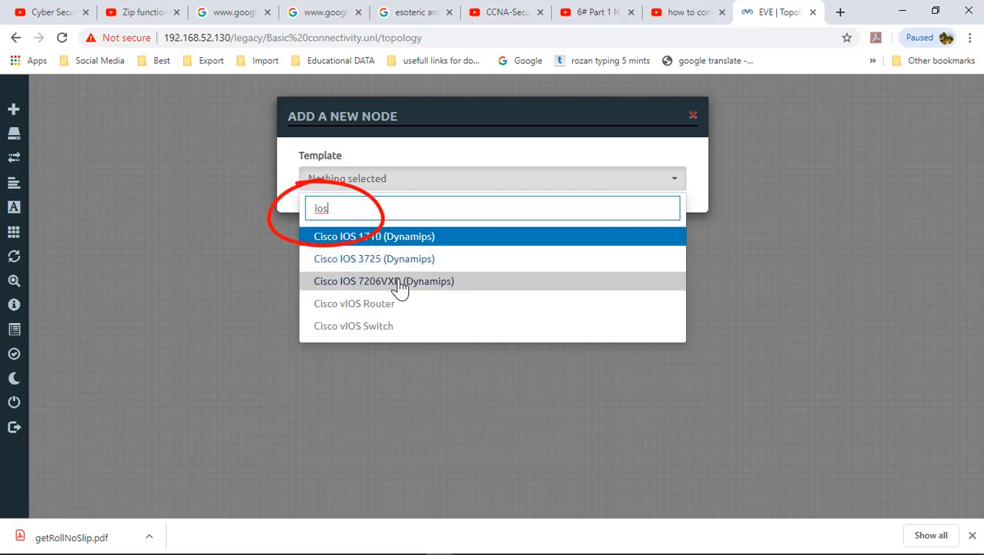
click(400, 283)
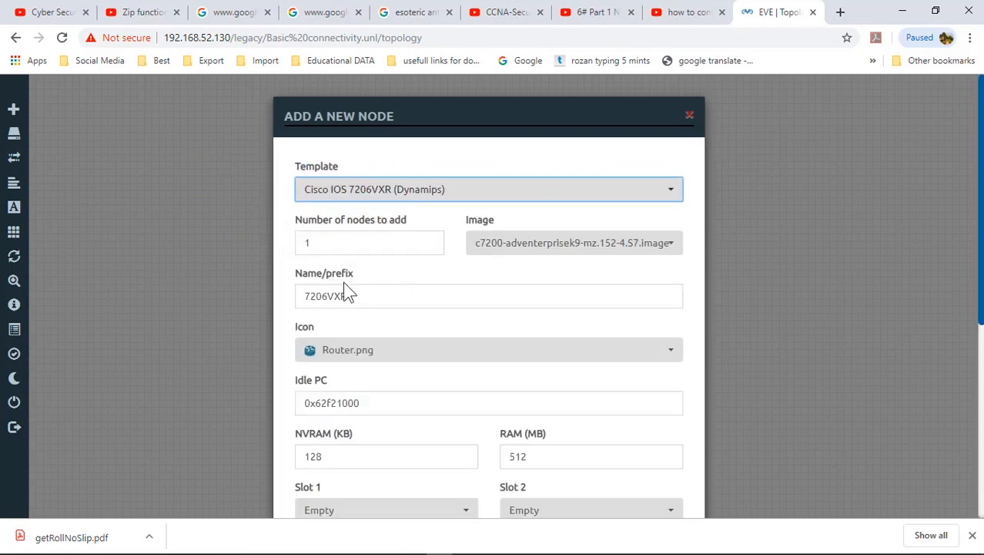
Step: Set name prefix R, node count 2, and PA-FE-TX adapters in slots 1 and 2
drag(345, 298, 279, 303)
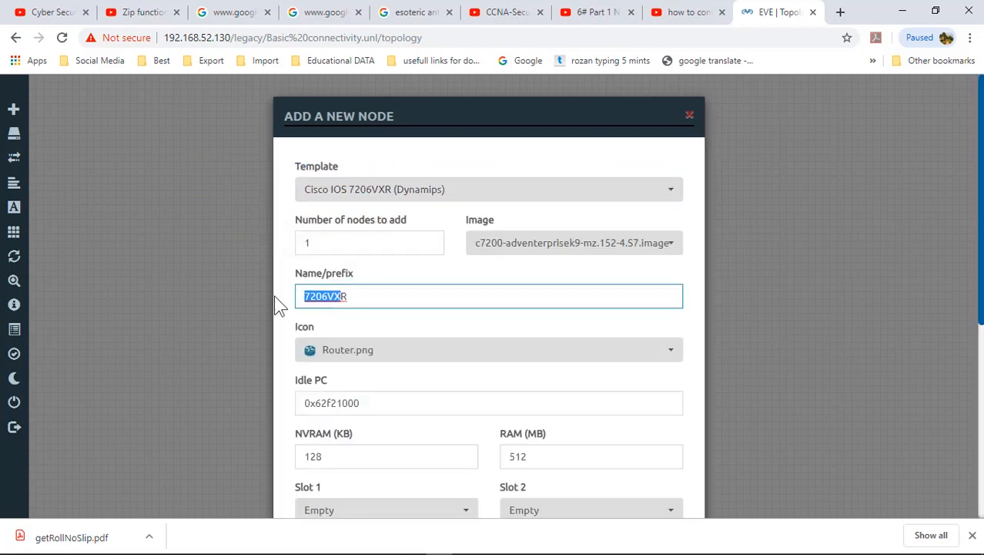
text(R)
drag(327, 245, 249, 251)
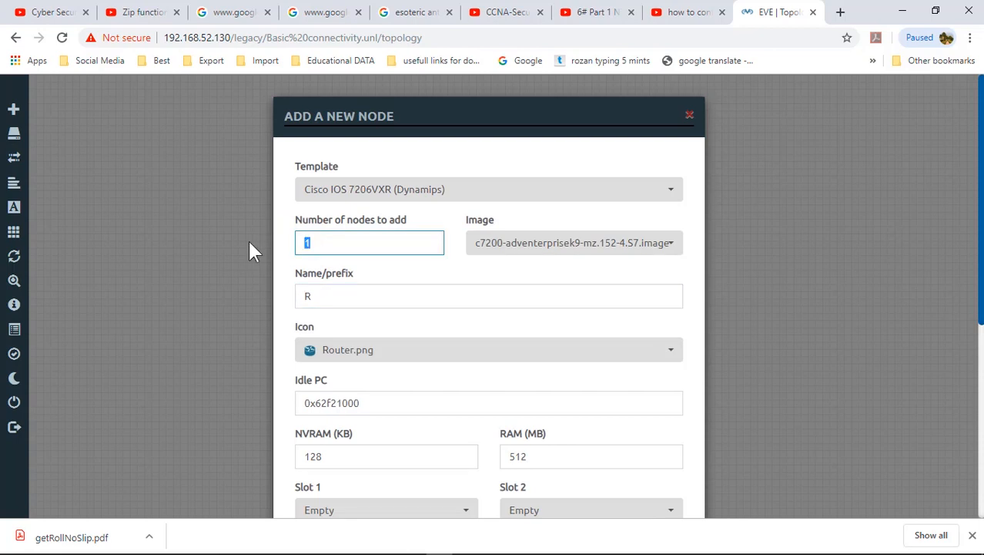
text(2)
drag(981, 116, 981, 216)
click(468, 327)
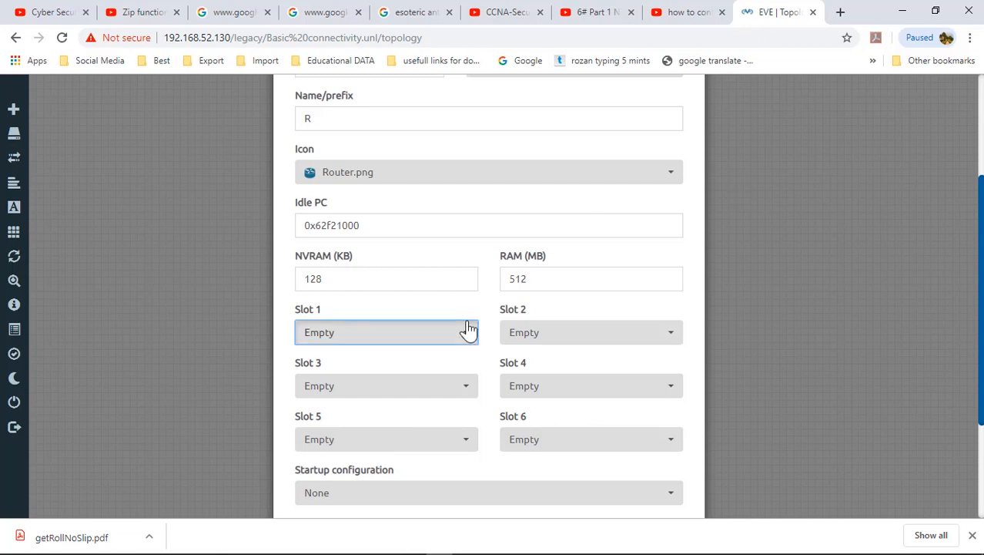
click(348, 389)
click(543, 339)
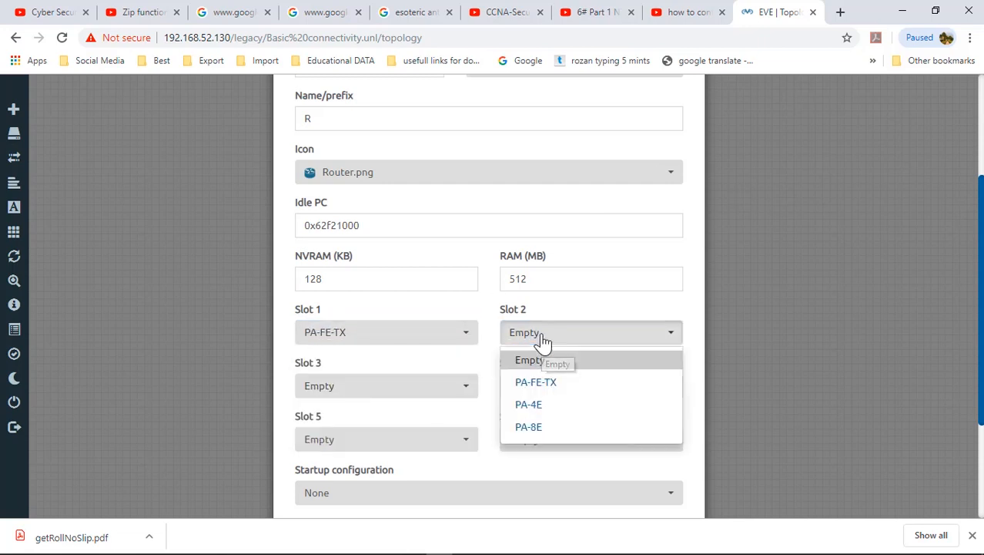
click(543, 385)
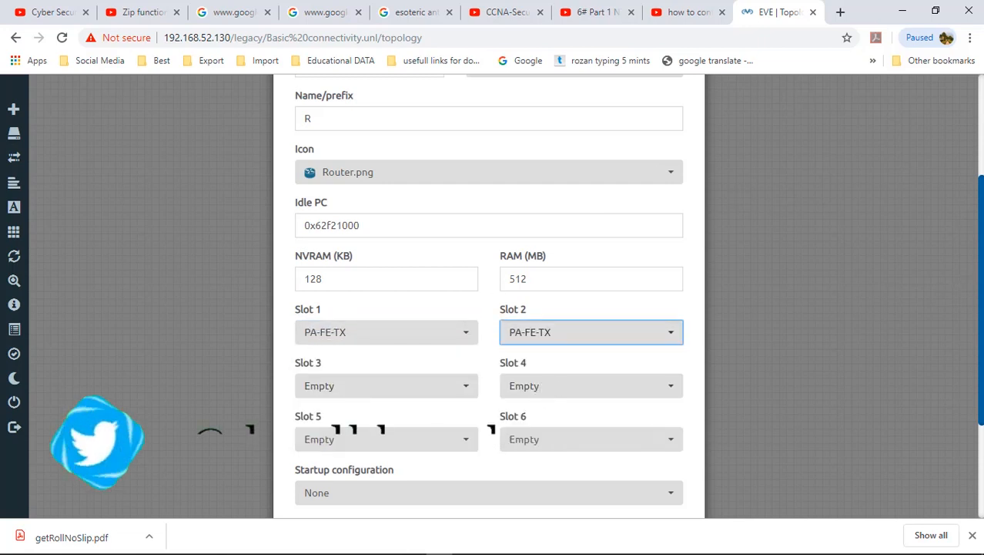
scroll(931, 282, down, 2)
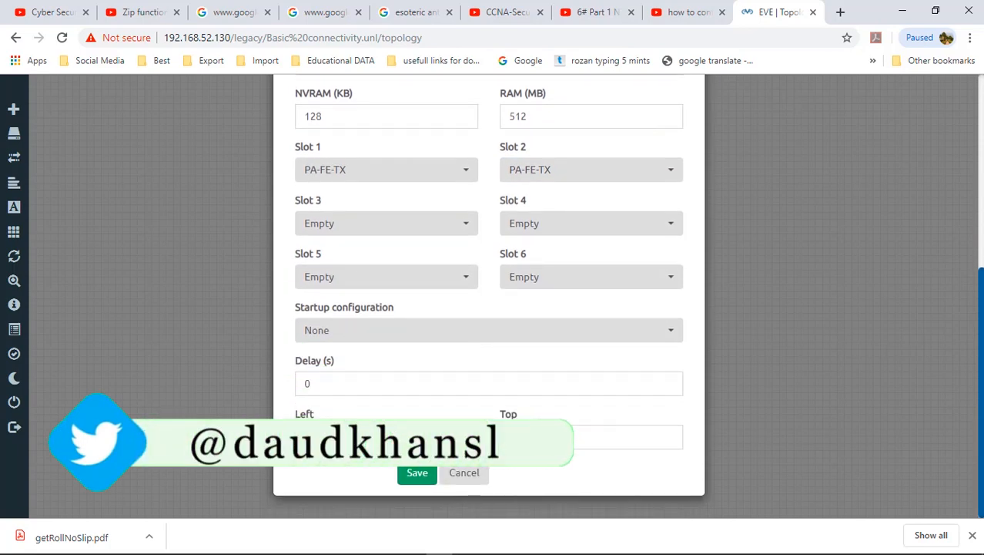
Step: Add routers R1 and R2 and move R2 to the right, away from R1
click(416, 473)
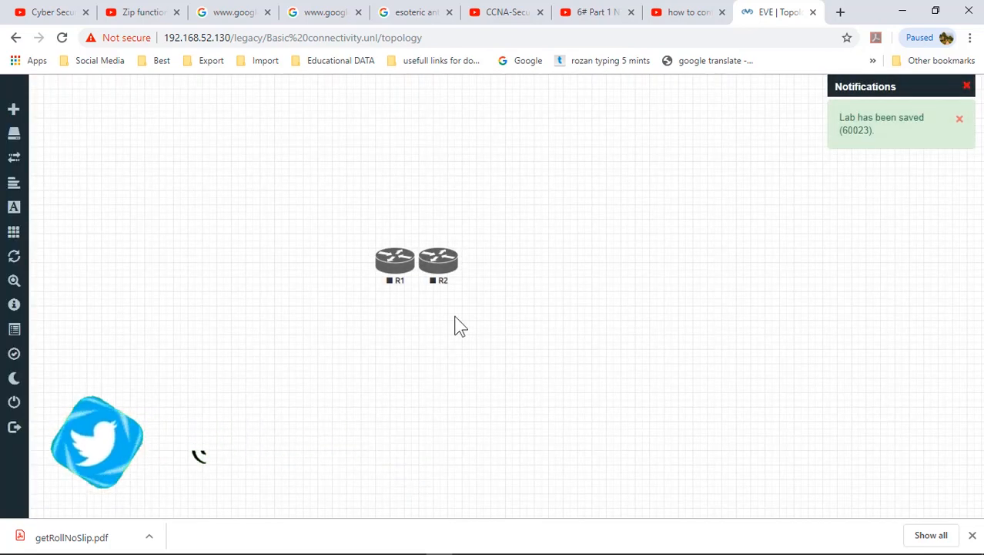
drag(442, 273, 604, 270)
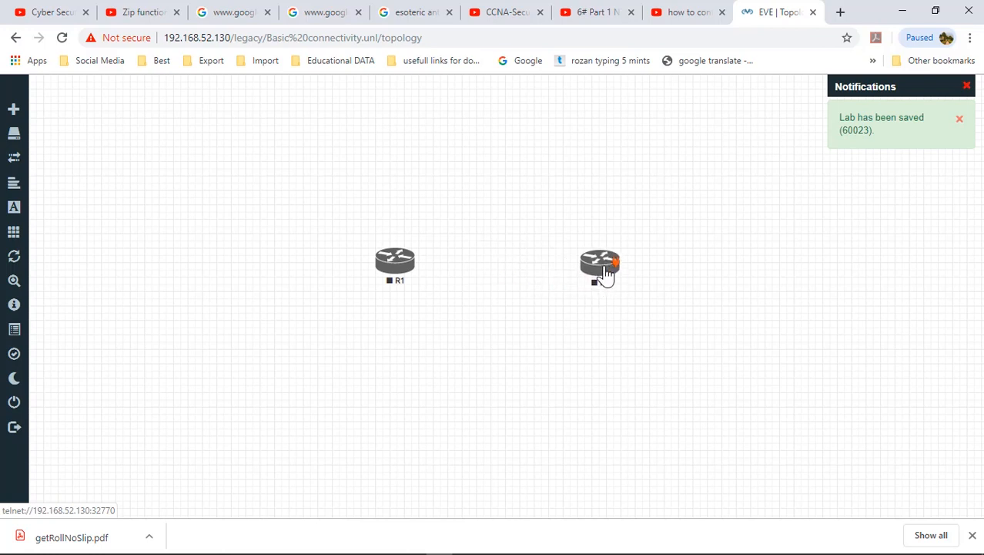
right_click(221, 221)
click(254, 251)
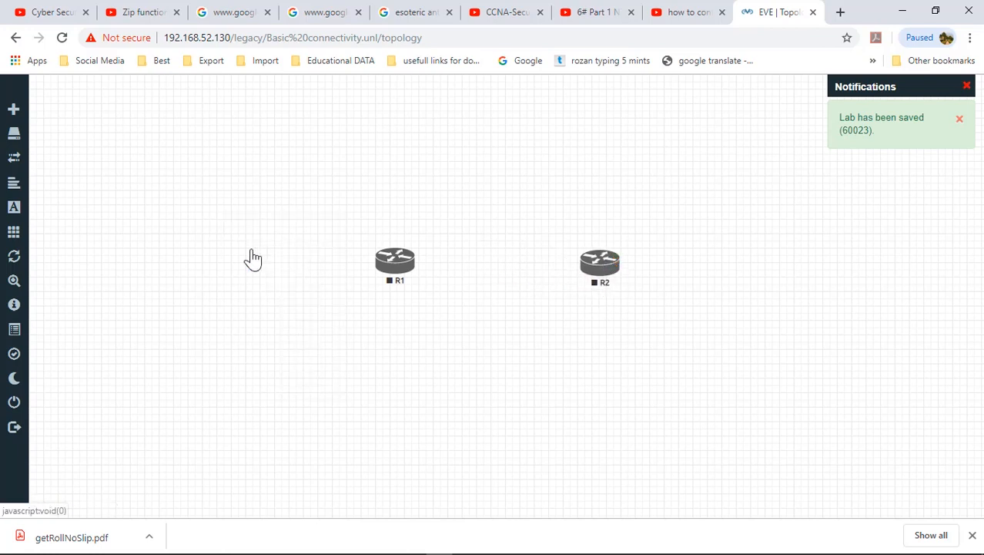
Step: Choose the Cisco IOL template with the L2-ADVENTERPRISEK9-M-15.2-20150703.bin switching image
text(iol)
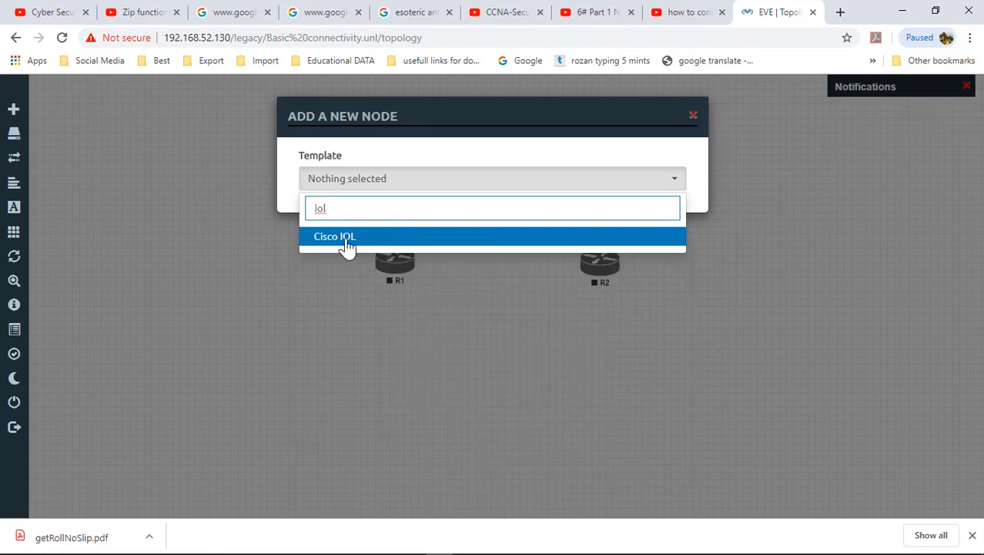
click(348, 245)
click(532, 246)
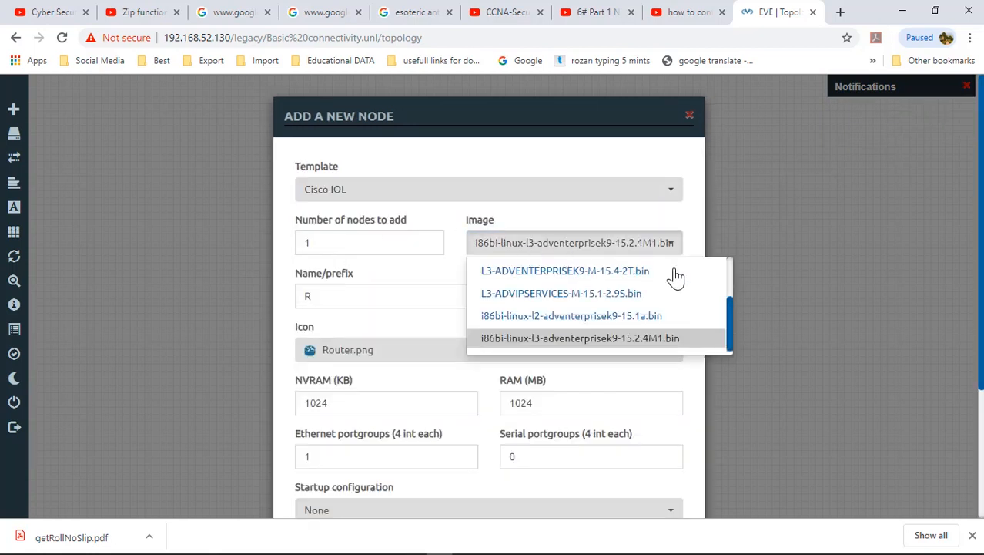
drag(732, 304, 728, 265)
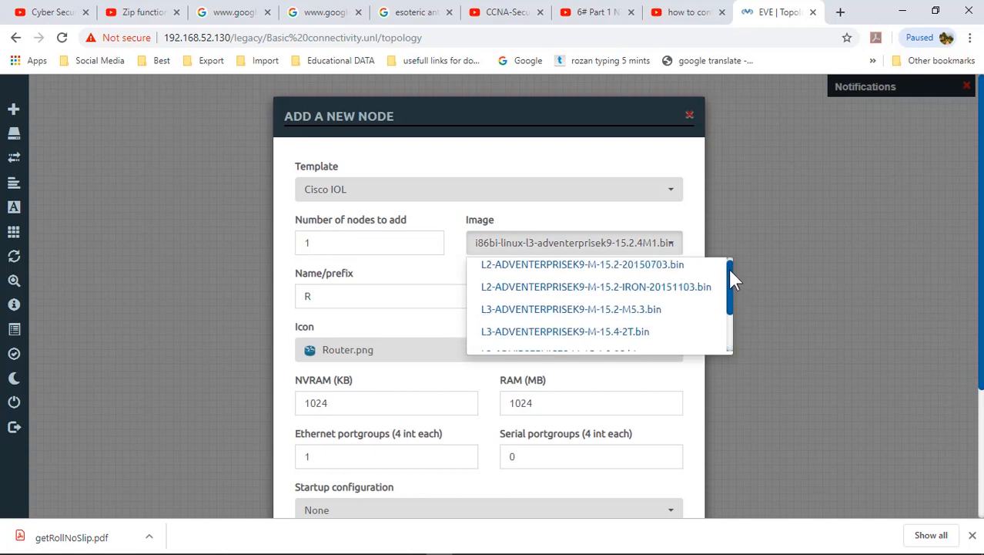
click(643, 269)
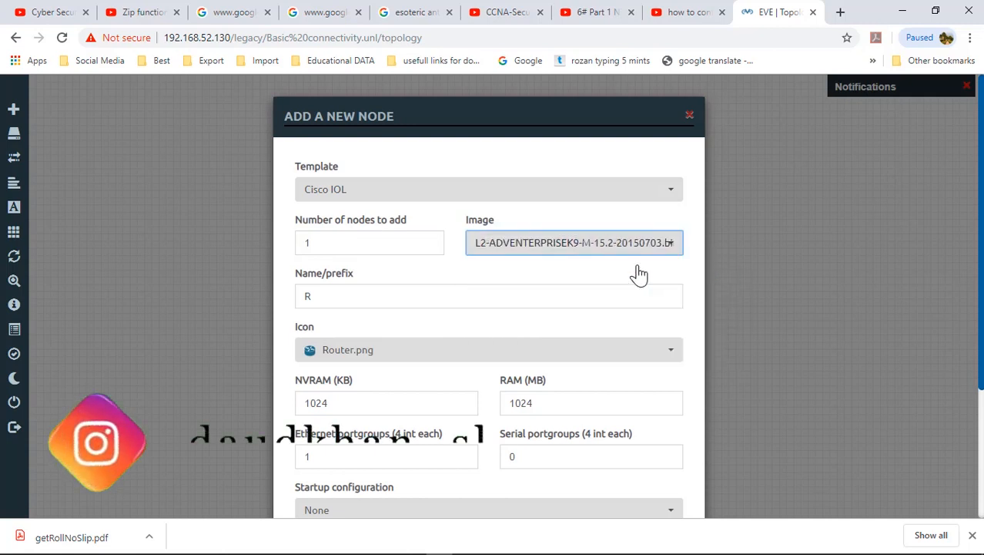
Step: Give the new nodes the SW name prefix and the Switch.png icon
drag(313, 245, 295, 253)
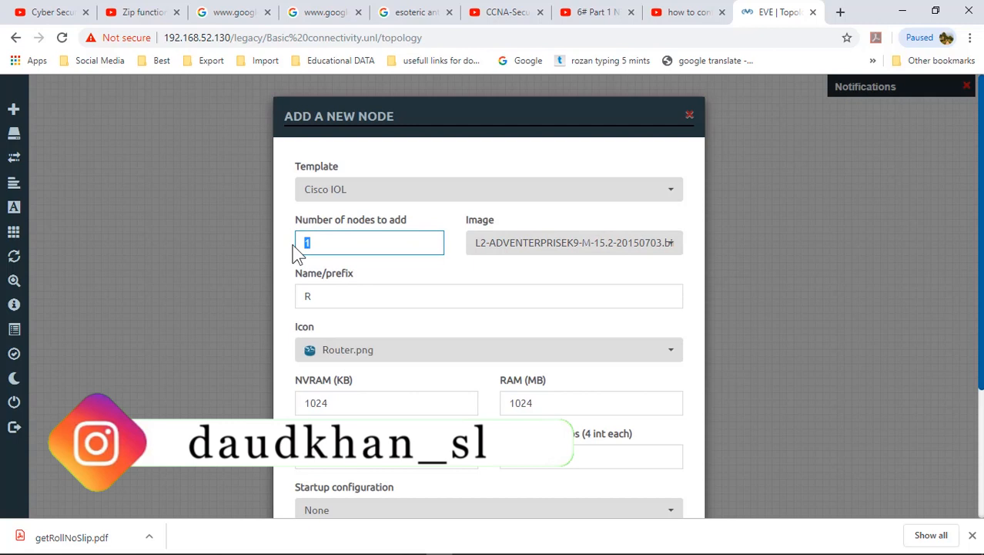
drag(323, 294, 288, 297)
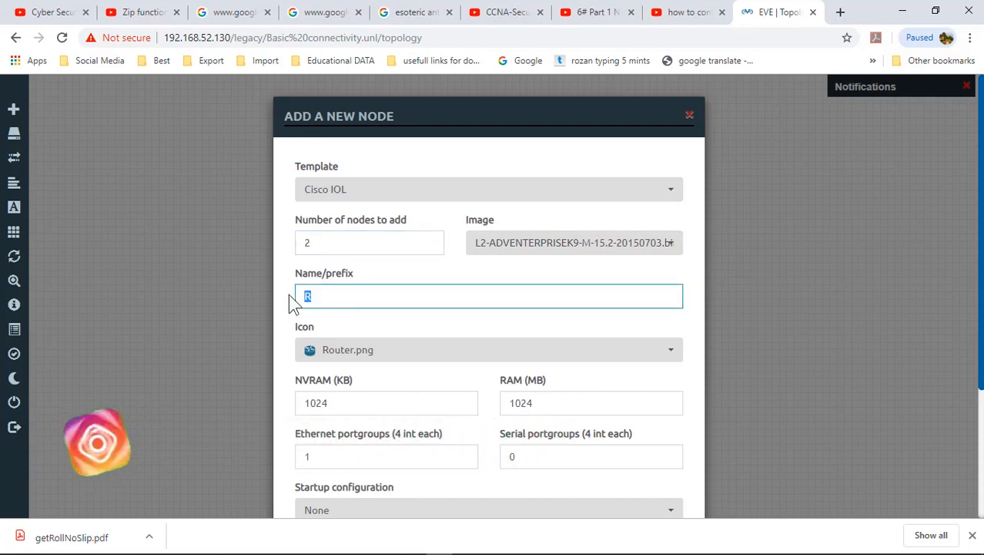
text(SW)
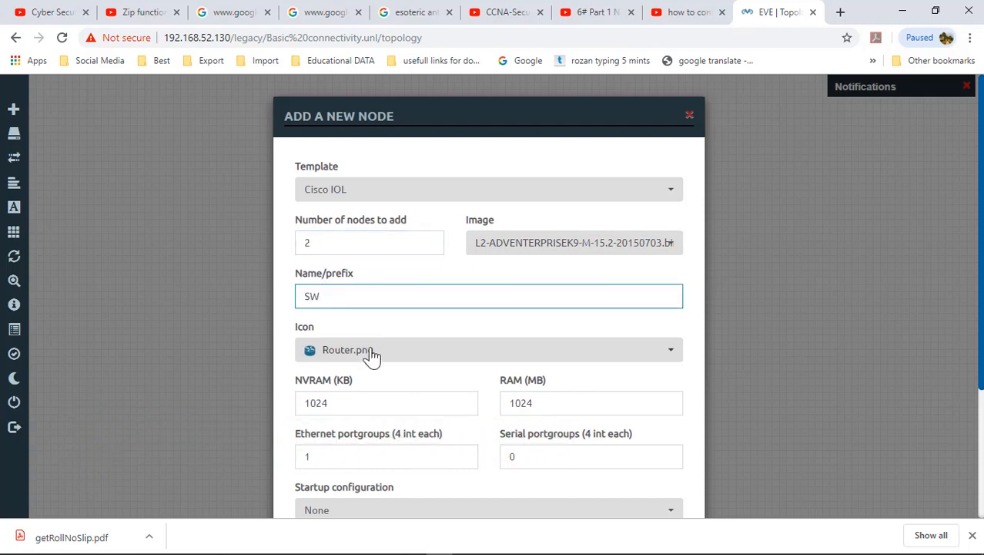
click(379, 369)
key(Down)
key(Down)
key(Down)
key(Down)
key(Down)
key(Down)
key(Down)
key(Down)
key(Down)
key(Down)
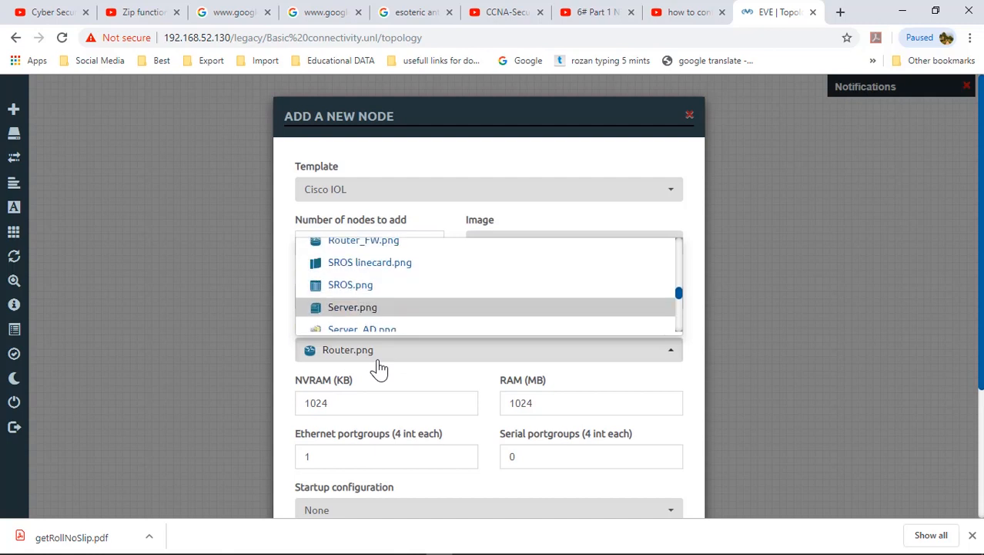
key(Down)
key(Down)
key(Down)
key(Down)
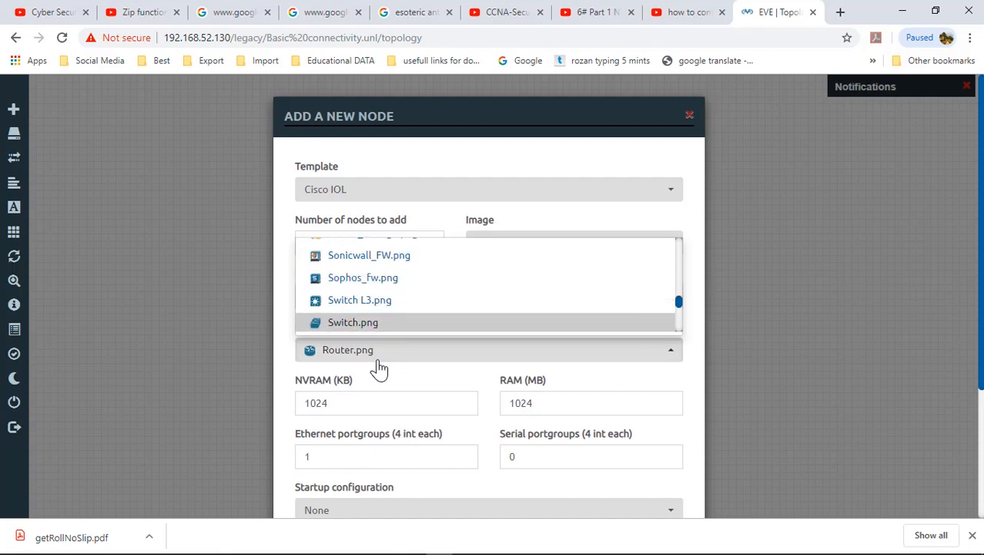
click(370, 324)
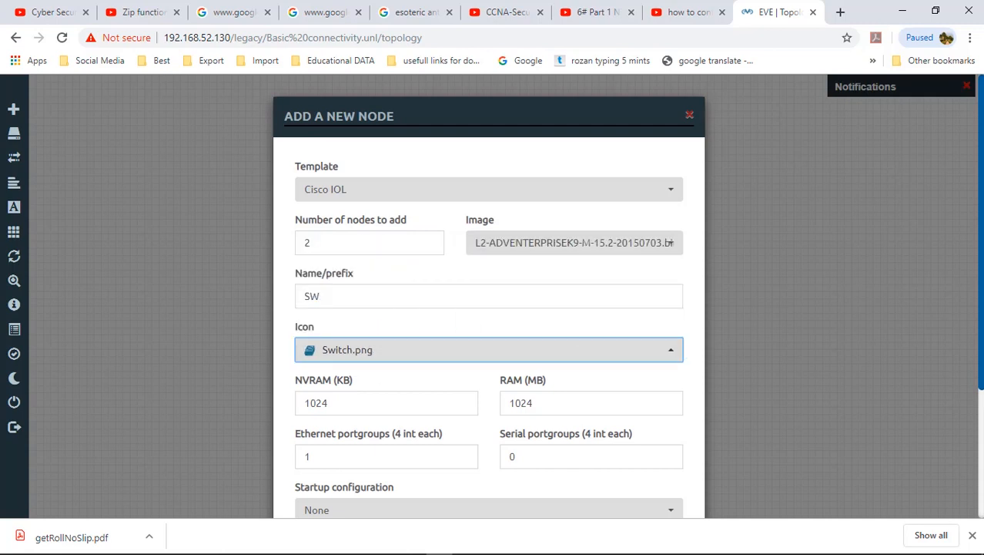
scroll(488, 308, down, 3)
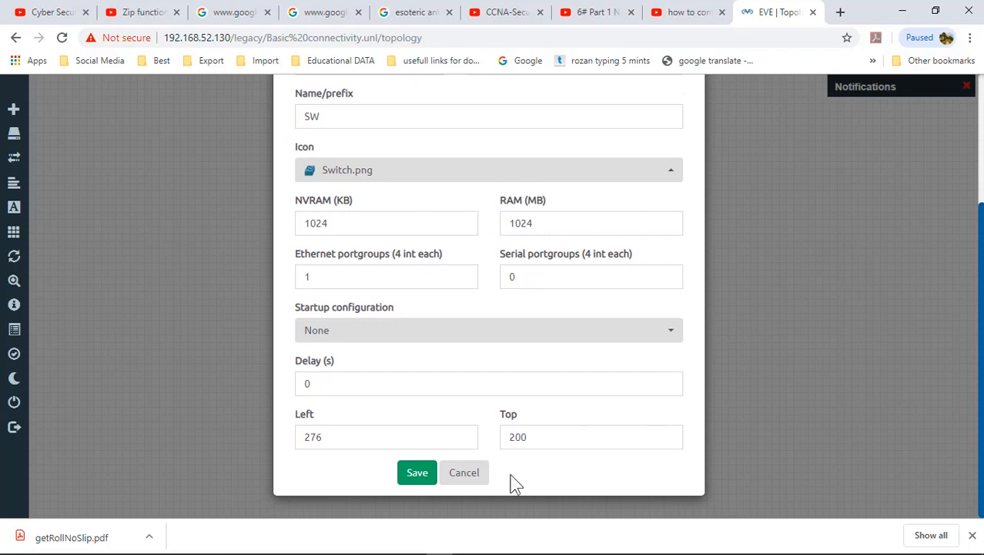
Step: Add the two switches, placing SW3 right of R2 and SW4 left of R1
click(418, 473)
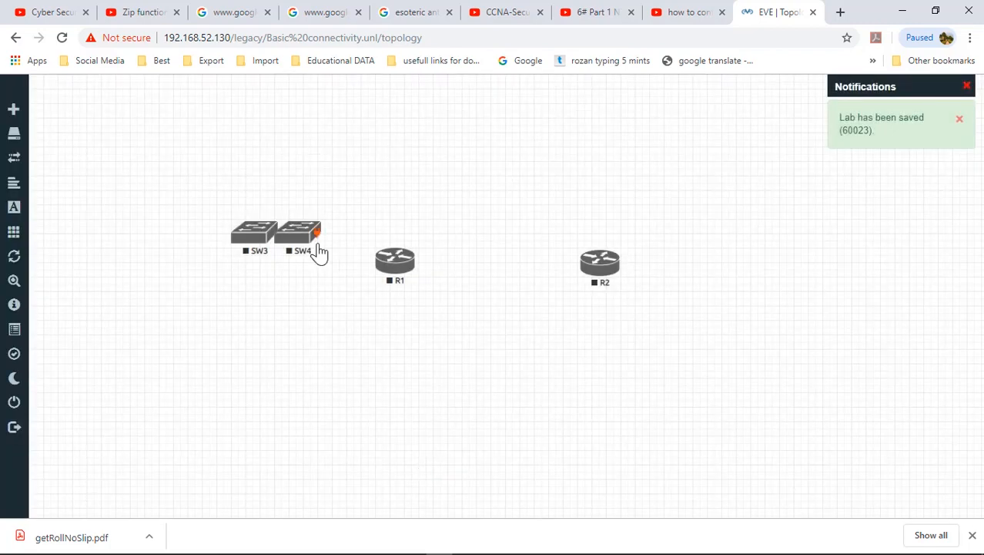
drag(258, 240, 732, 258)
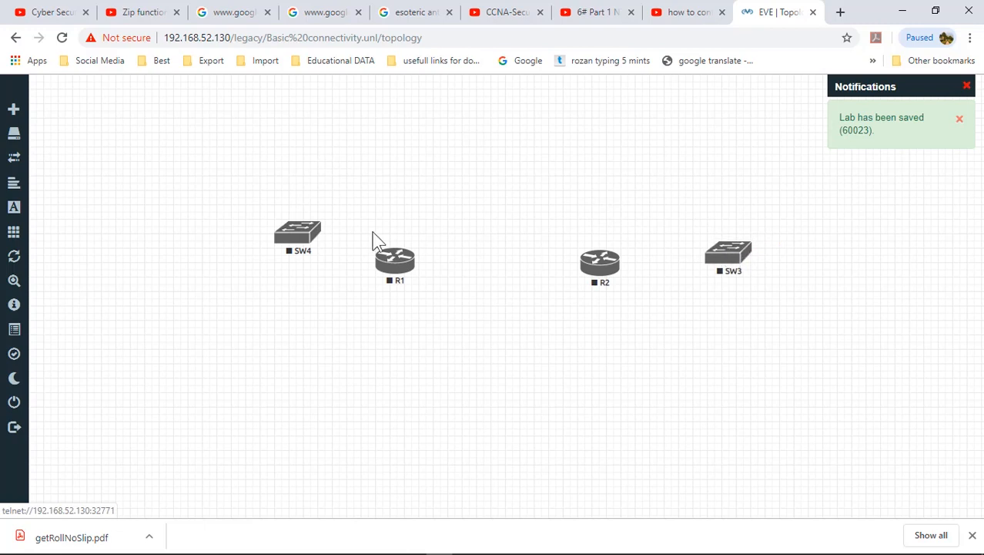
drag(304, 233, 264, 259)
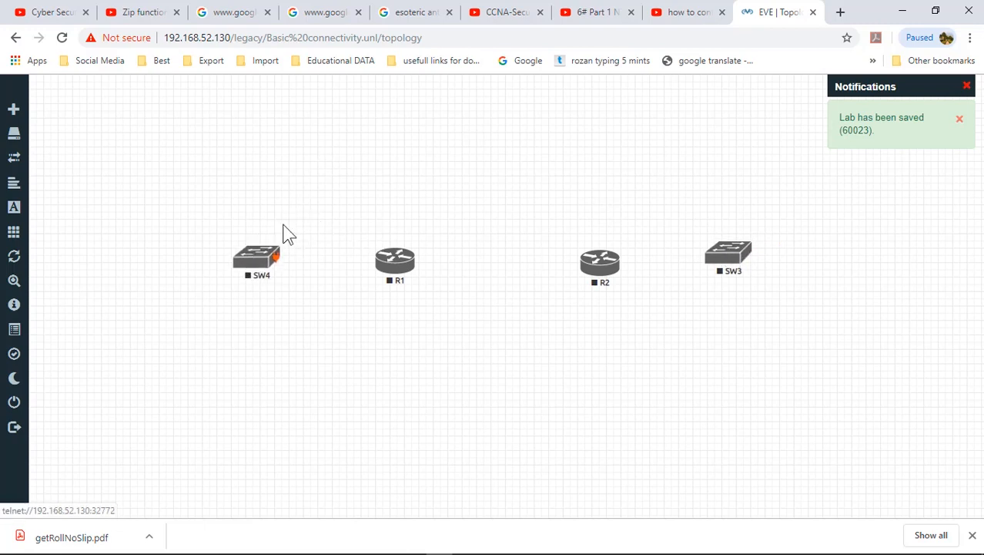
right_click(416, 126)
Step: Add two VPCS nodes with prefix PC, then move PC5 down beside SW4
click(443, 156)
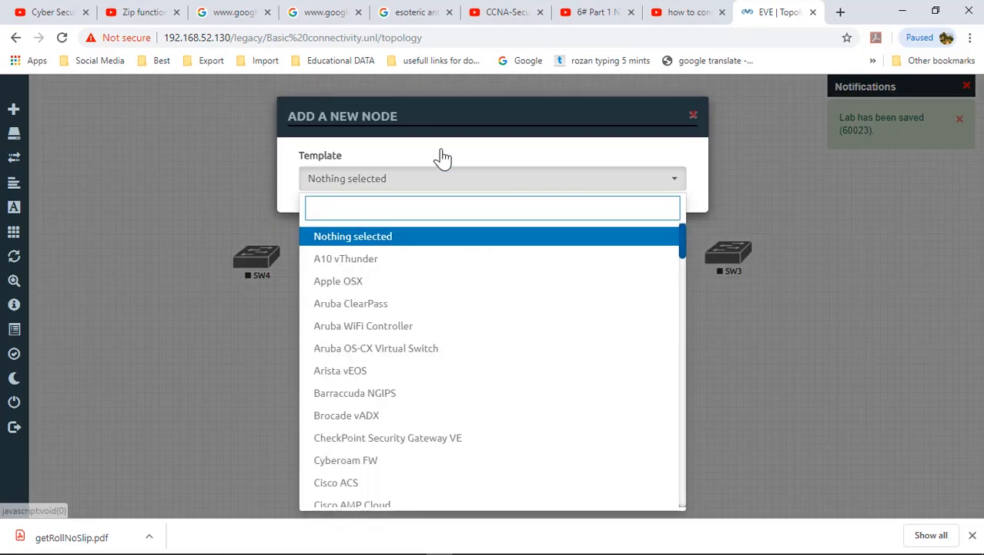
text(pc)
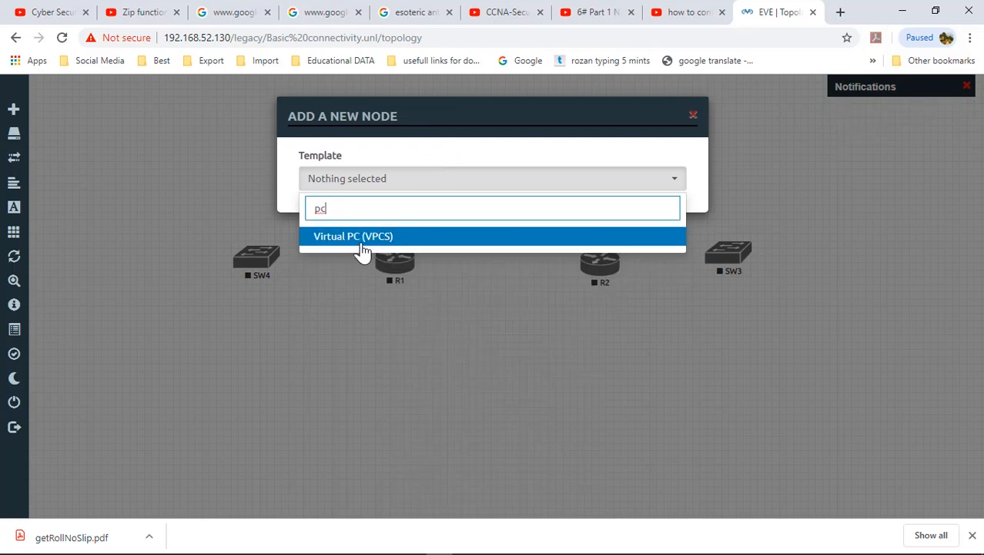
click(365, 241)
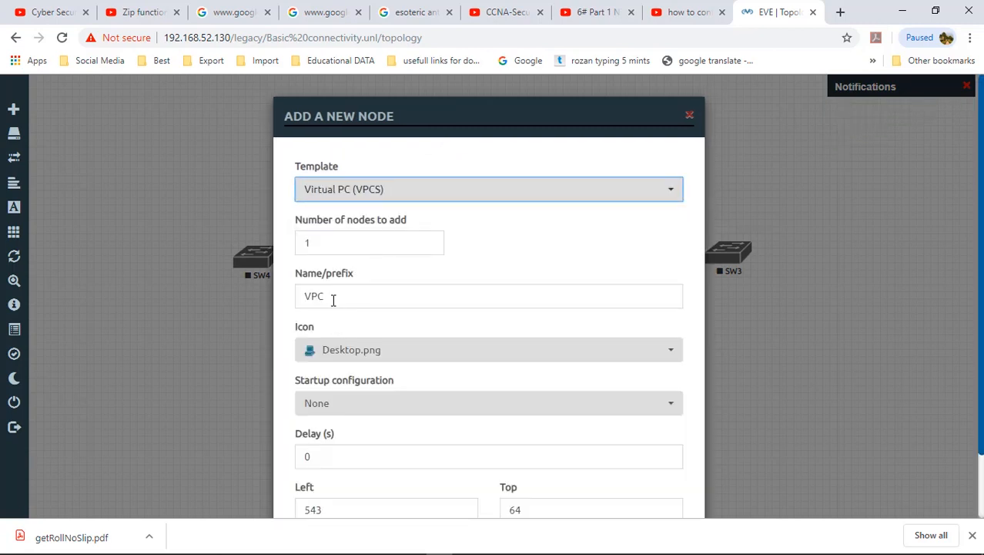
drag(313, 298, 307, 299)
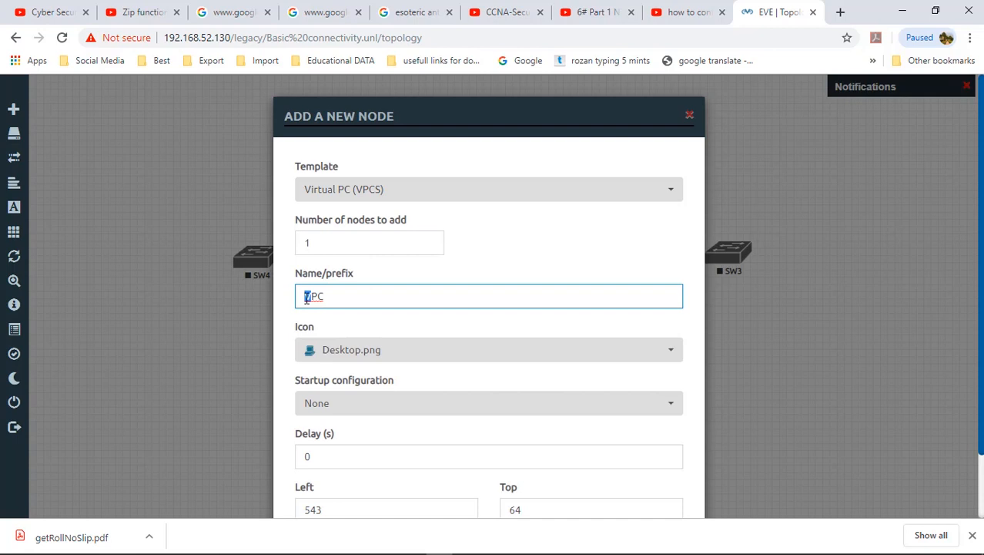
drag(335, 237, 278, 248)
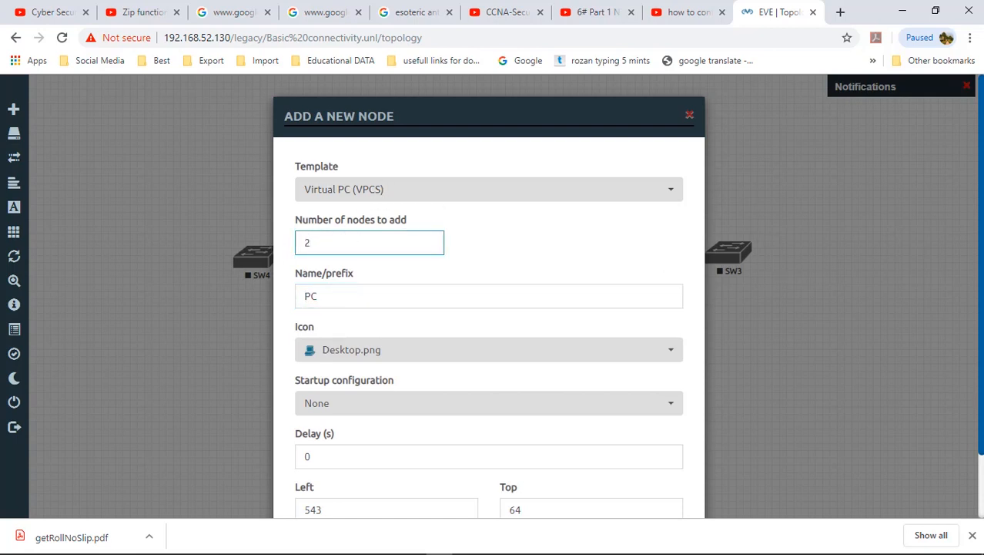
scroll(508, 463, down, 1)
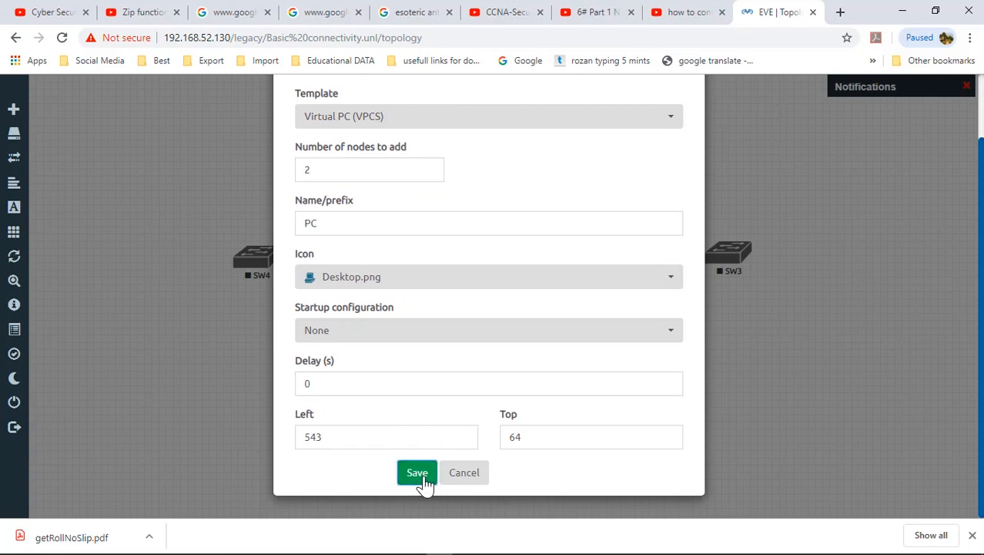
click(417, 473)
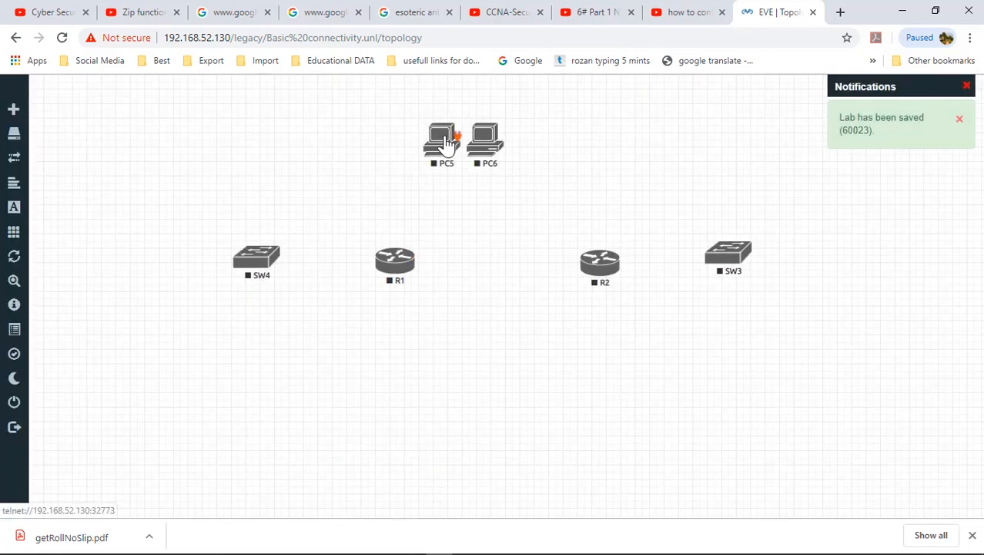
drag(446, 144, 261, 272)
Step: Link PC5–SW4, PC6–SW3, SW3–R2, SW4–R1, and R1–R2 on fa1/0
click(509, 470)
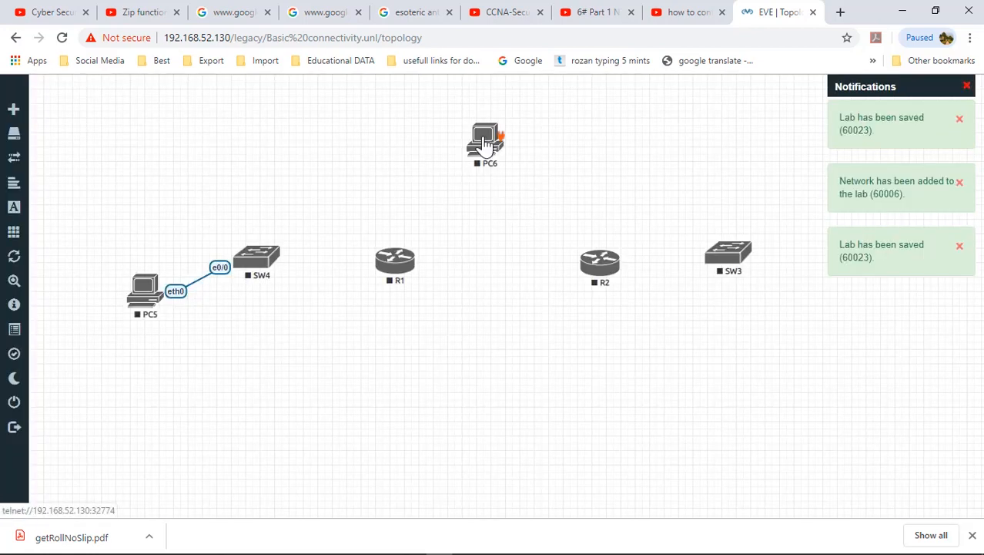
drag(499, 143, 747, 262)
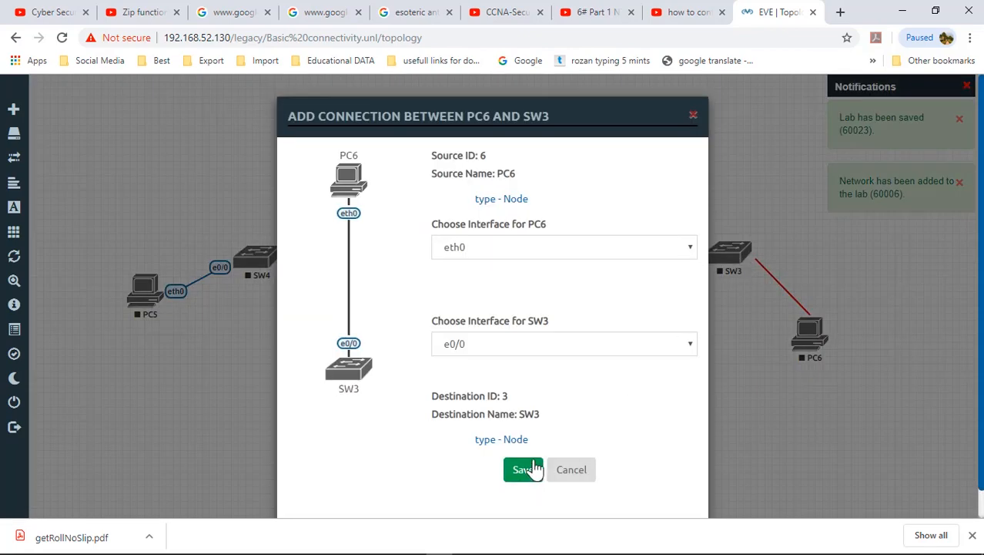
click(529, 470)
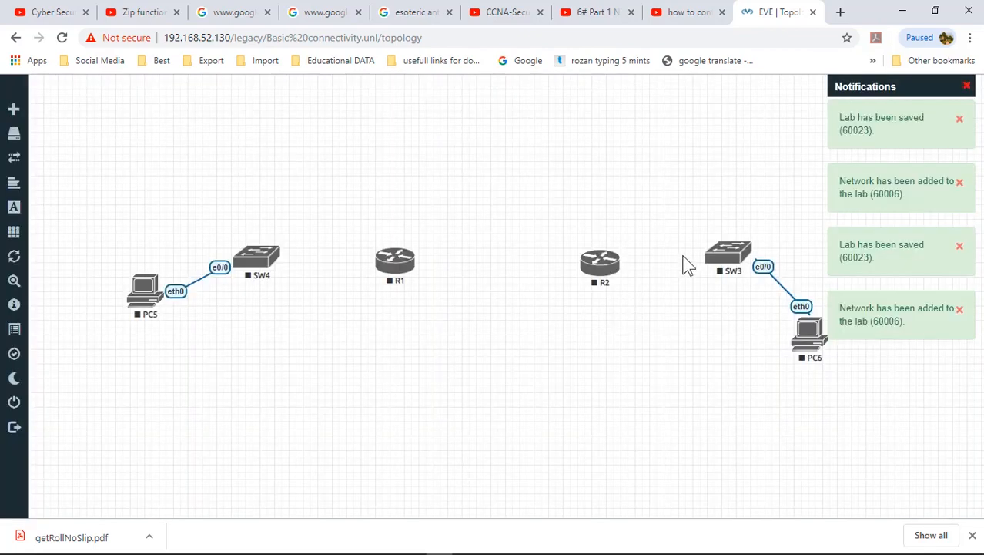
drag(746, 249, 600, 264)
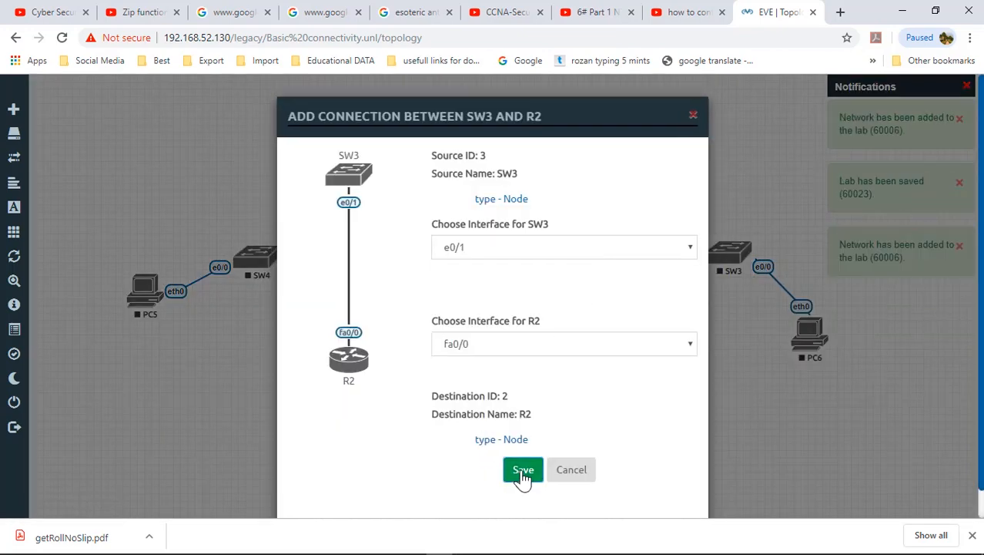
click(523, 472)
drag(274, 251, 393, 261)
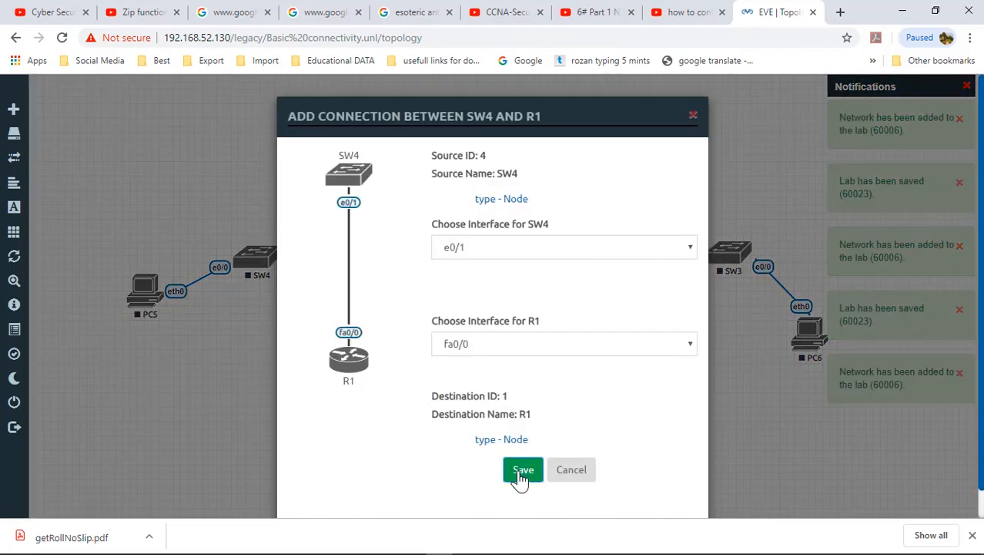
click(522, 474)
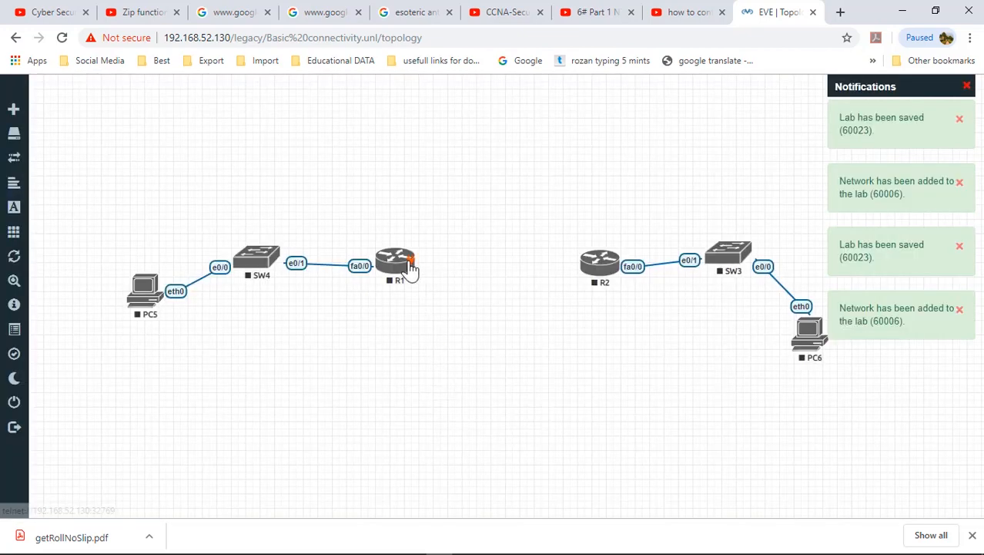
drag(411, 263, 599, 266)
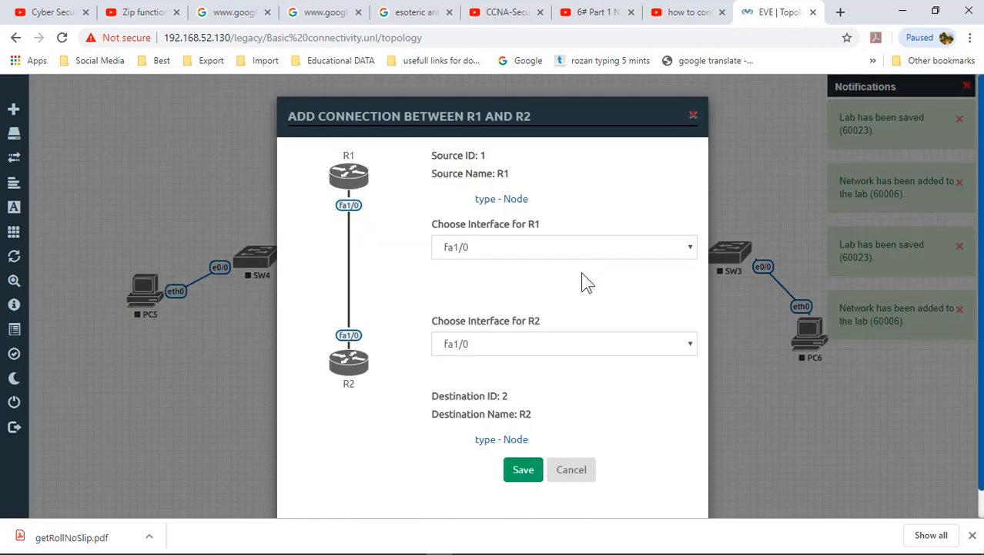
click(522, 469)
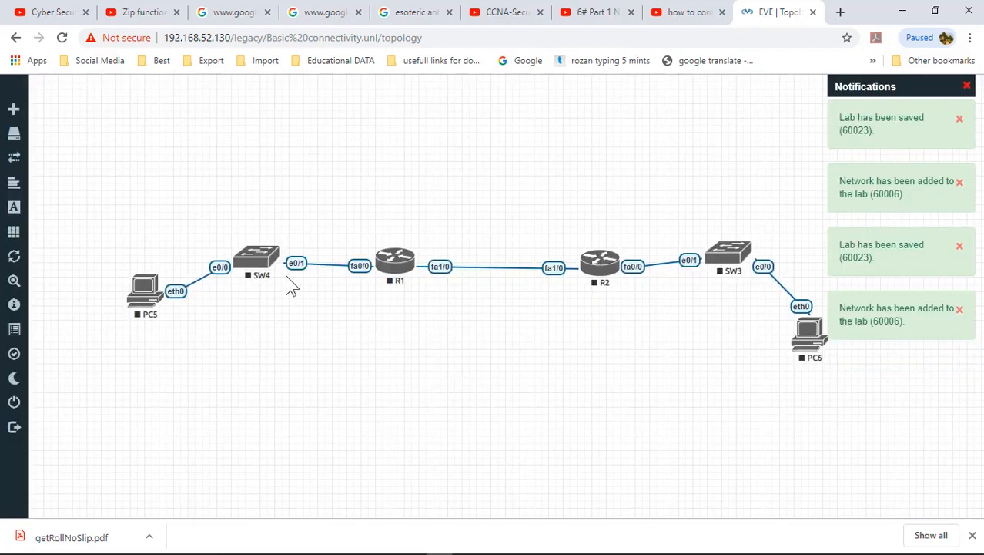
Step: Use More actions > Start all nodes to boot R1, R2, SW3, SW4, PC5 and PC6
drag(82, 149, 815, 395)
click(815, 396)
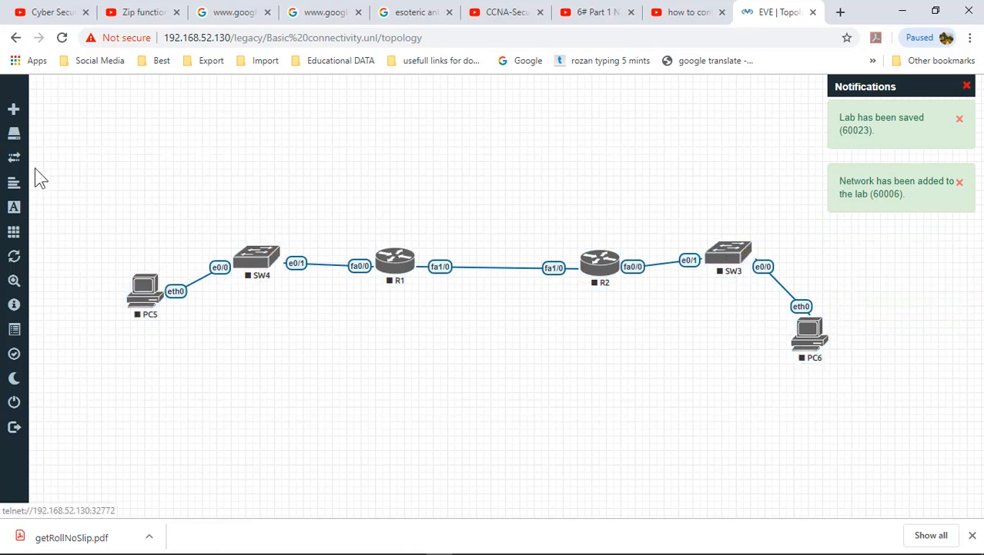
drag(42, 163, 852, 460)
right_click(815, 342)
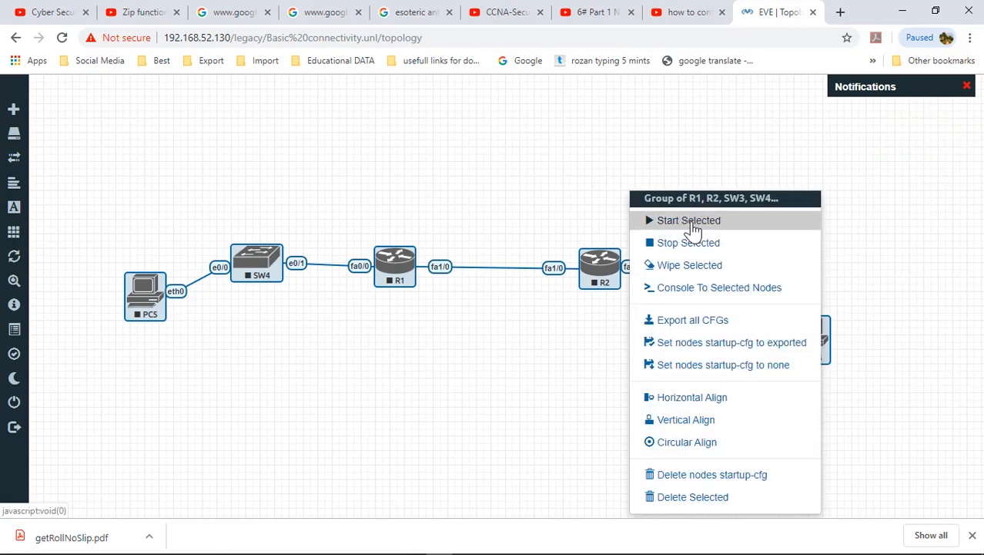
click(266, 365)
mouse_move(46, 191)
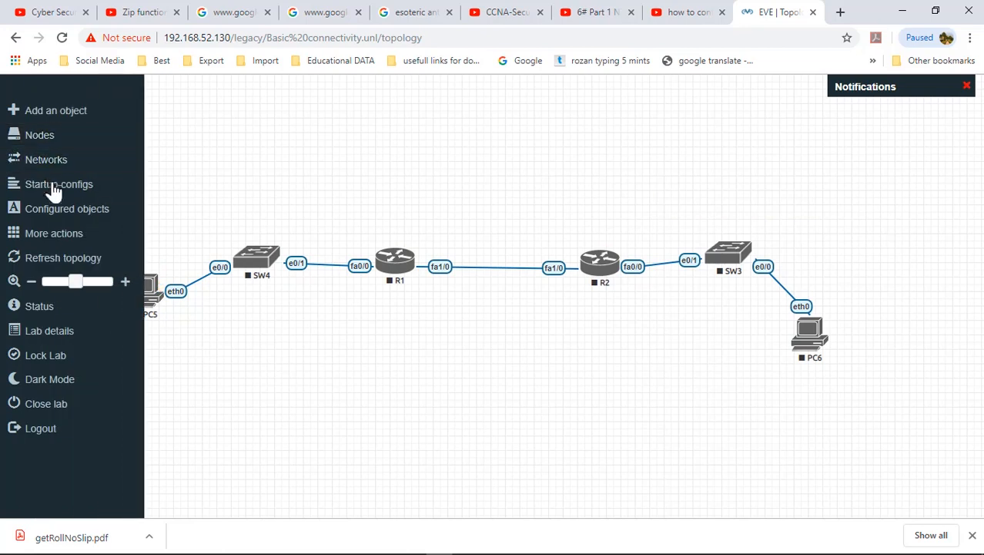
click(53, 234)
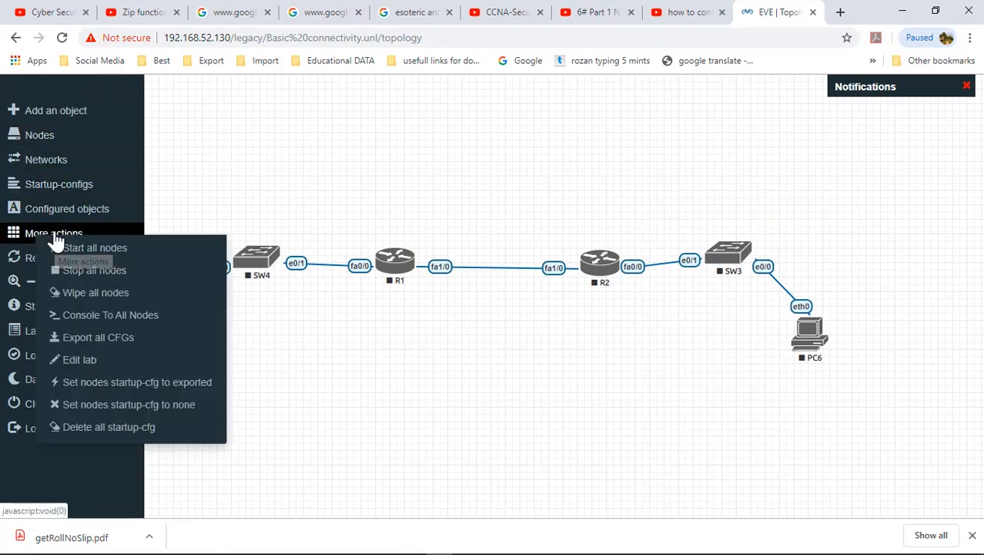
click(123, 250)
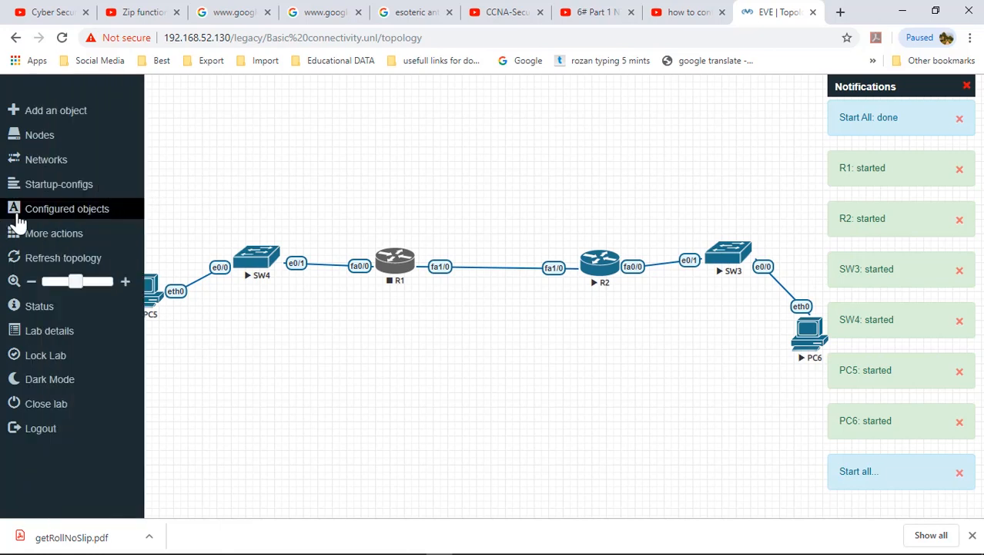
right_click(396, 164)
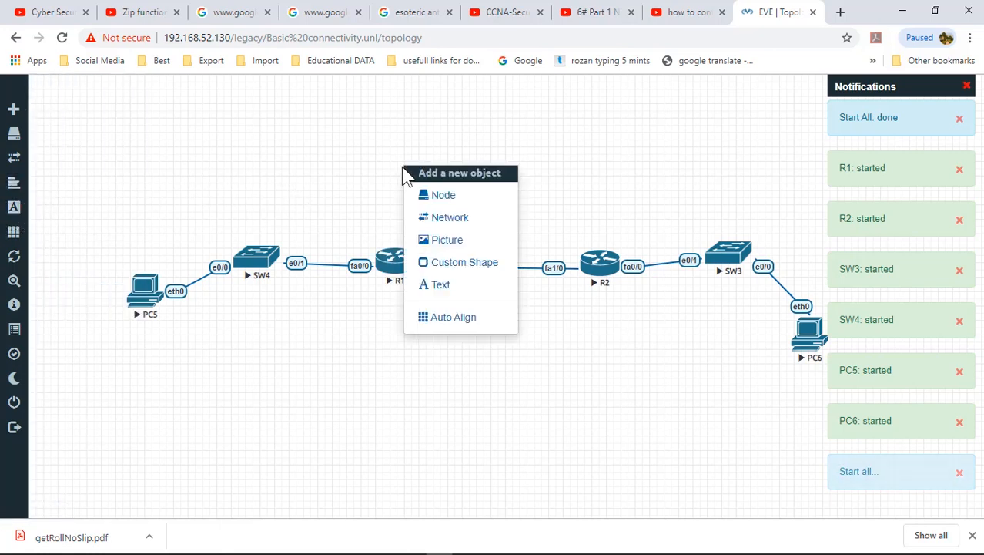
Step: Add a 192.168.10.0/24 text label and place it over the left network
click(440, 285)
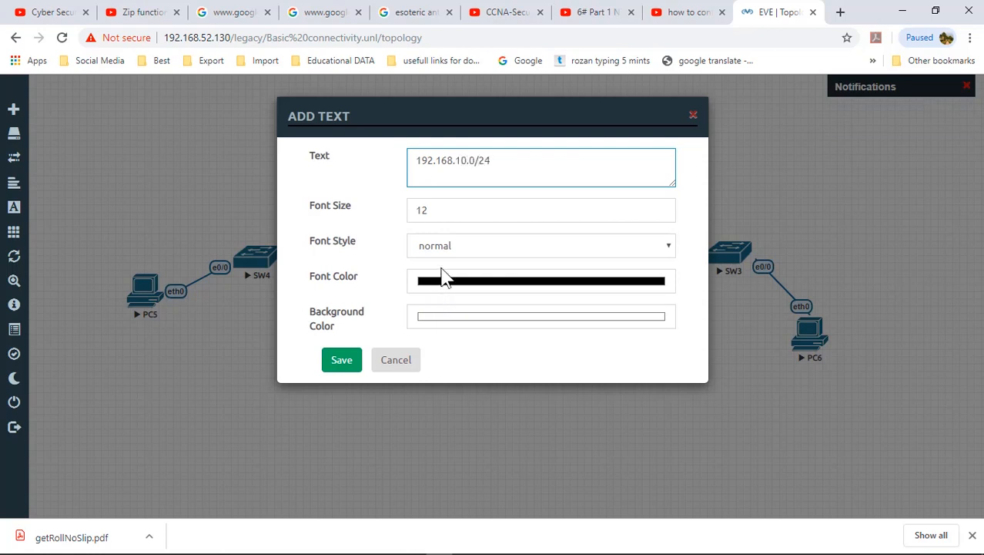
click(441, 217)
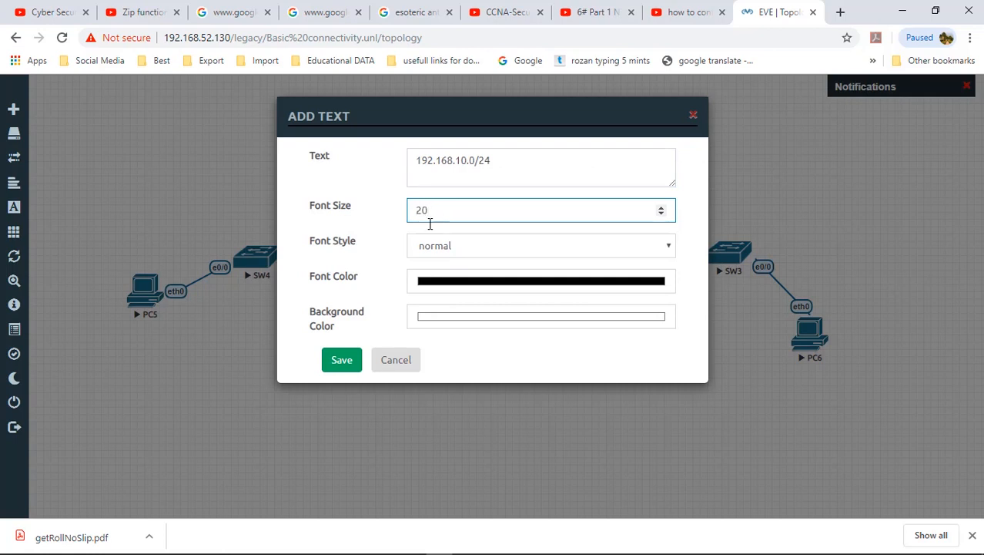
click(338, 362)
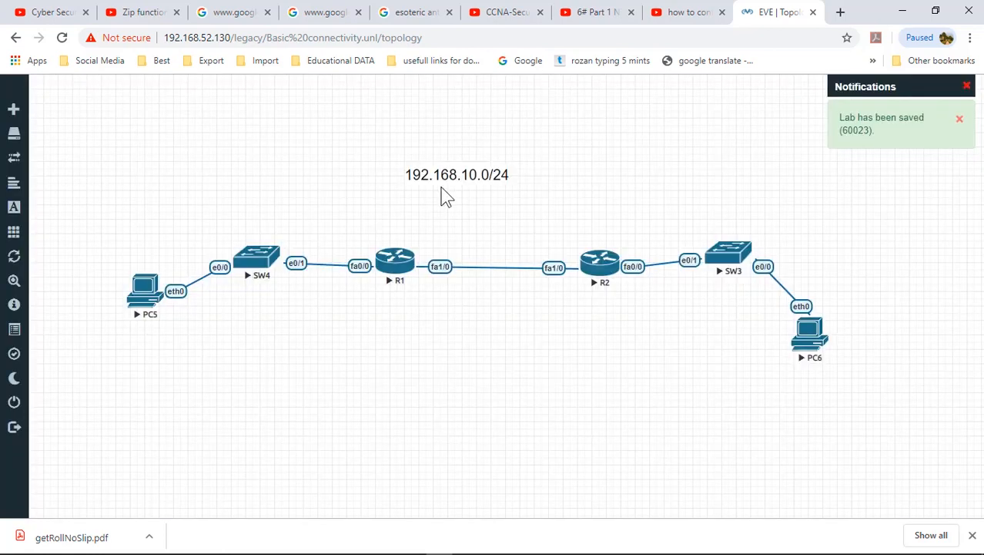
drag(447, 181, 232, 205)
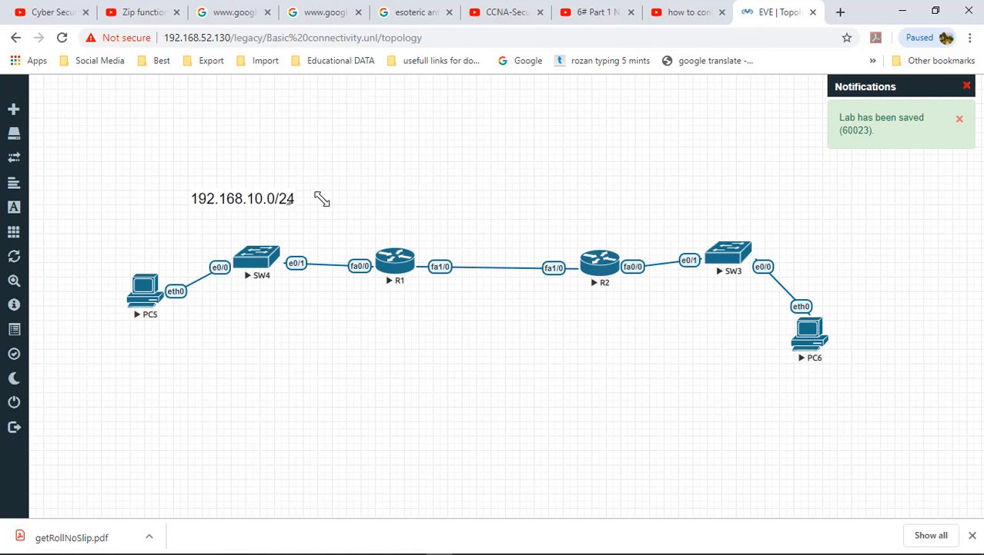
Step: Duplicate the label, move it above SW3, and change it to 10.0.0.0/8
right_click(289, 198)
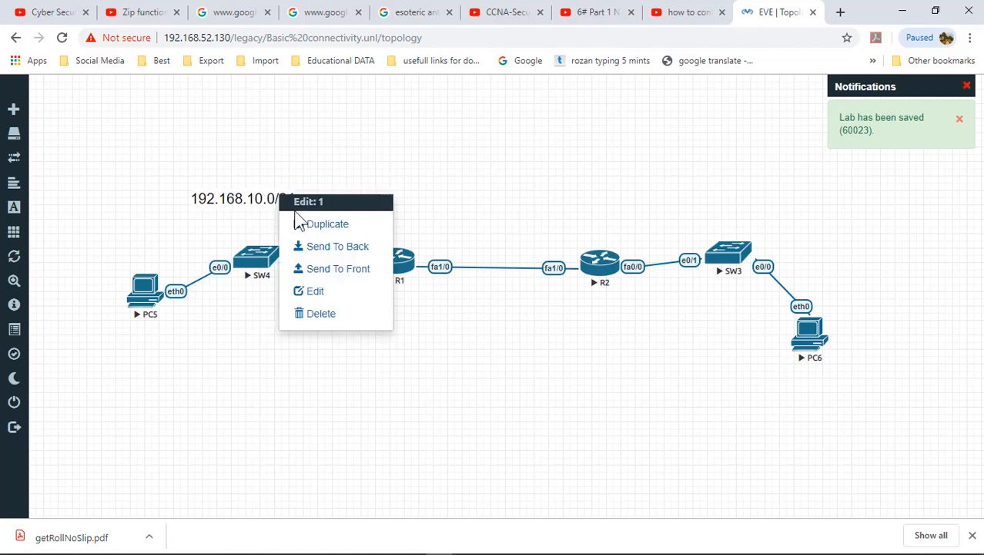
click(327, 224)
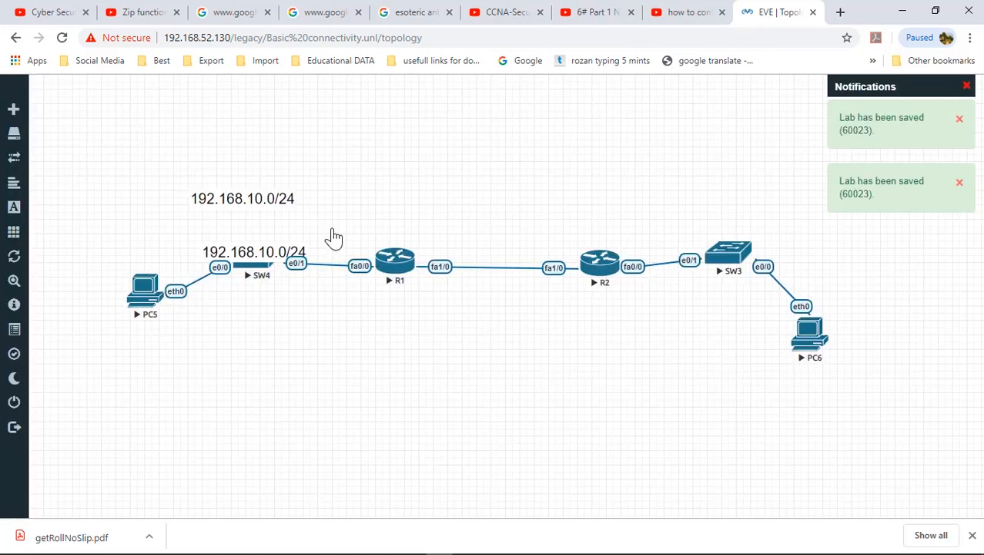
drag(257, 257, 763, 204)
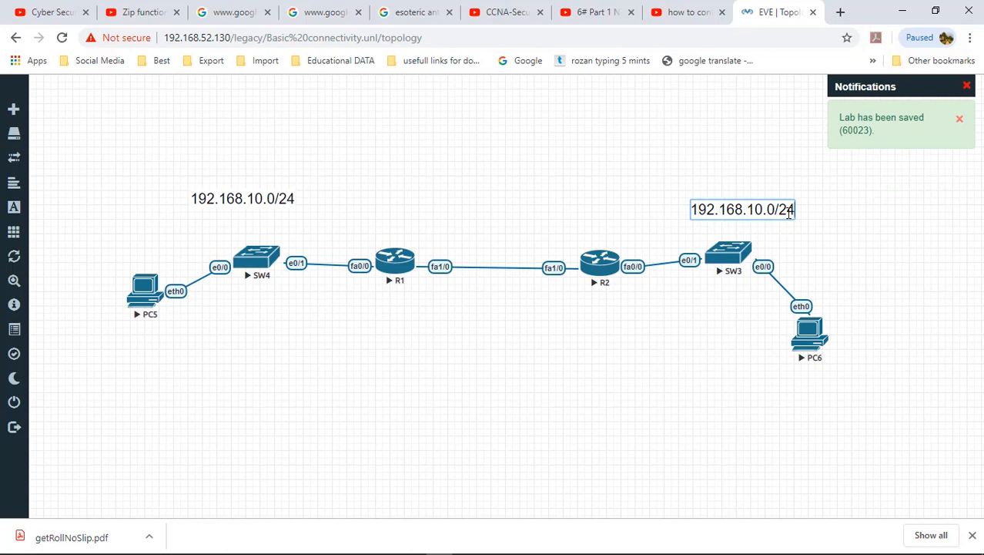
key(BackSpace)
key(BackSpace)
key(BackSpace)
key(BackSpace)
key(BackSpace)
key(BackSpace)
key(BackSpace)
key(BackSpace)
key(BackSpace)
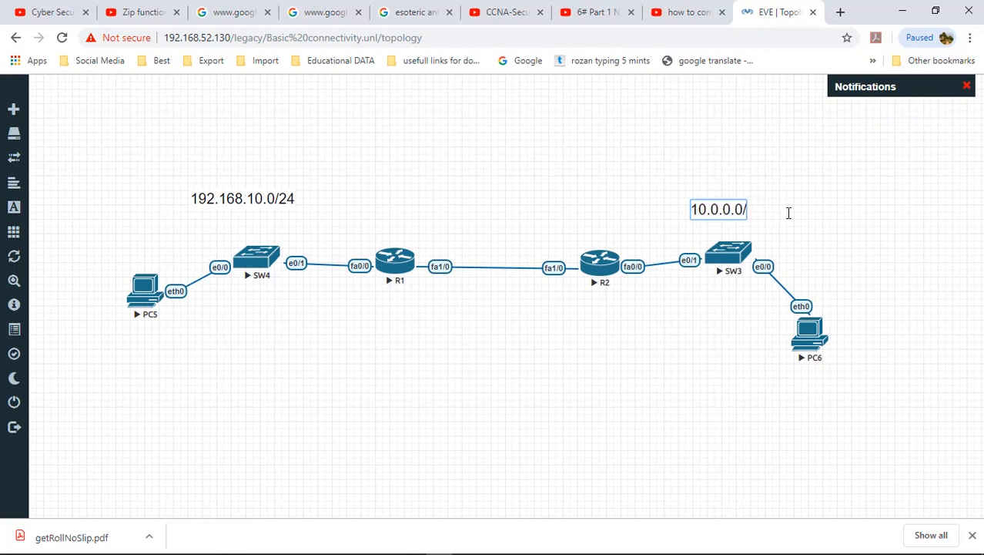
click(604, 387)
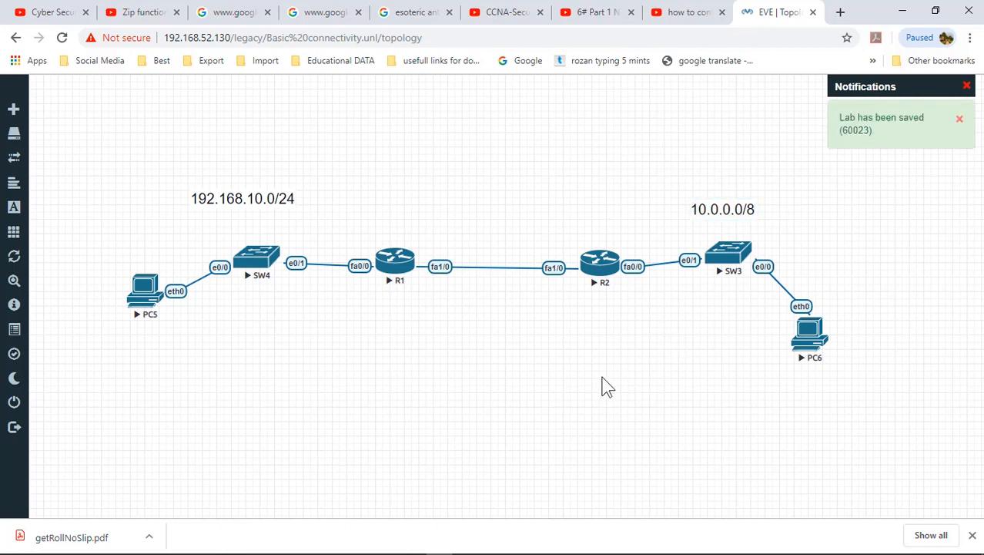
Step: Add a 1.1.1.1/30 text label at R1's end of the link
right_click(416, 234)
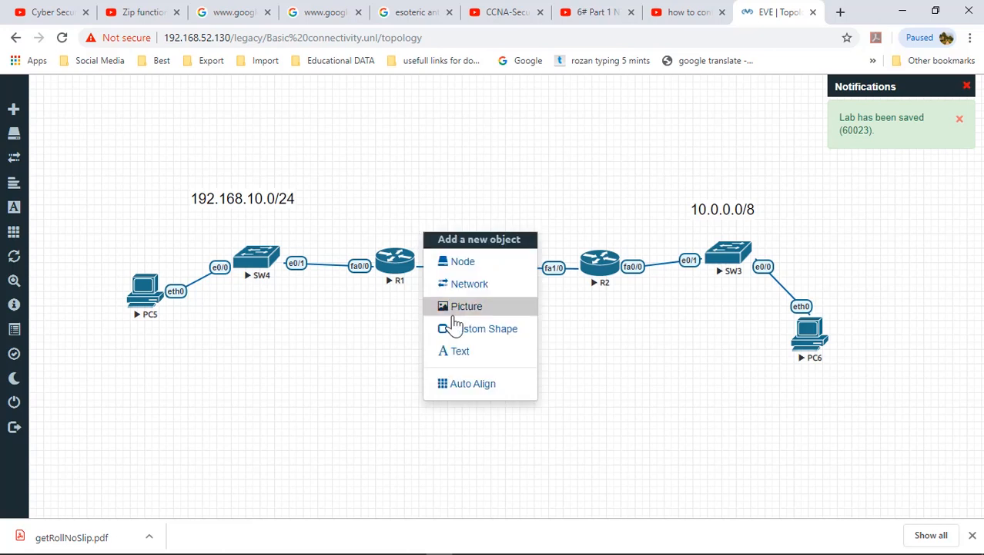
click(456, 351)
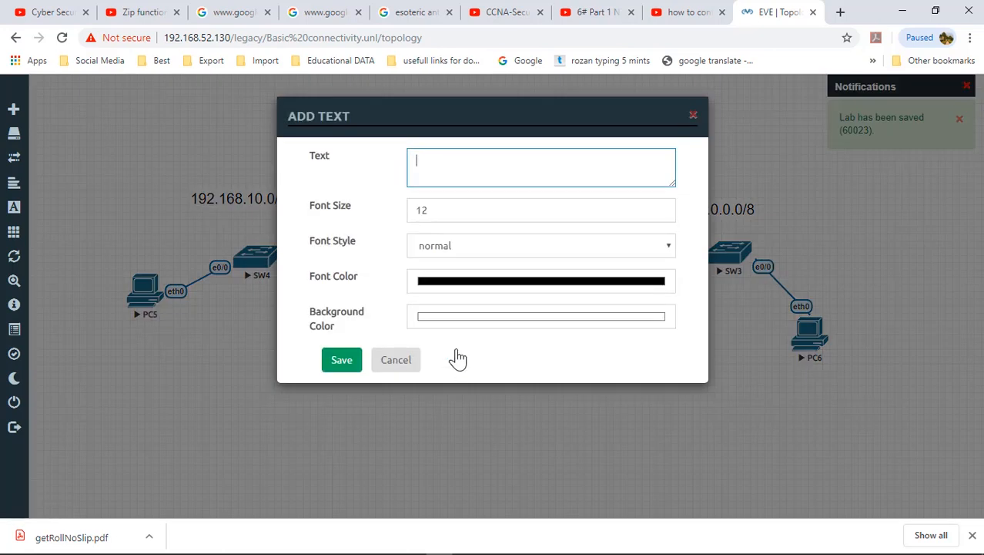
text(1.1.1.1/32)
key(BackSpace)
key(BackSpace)
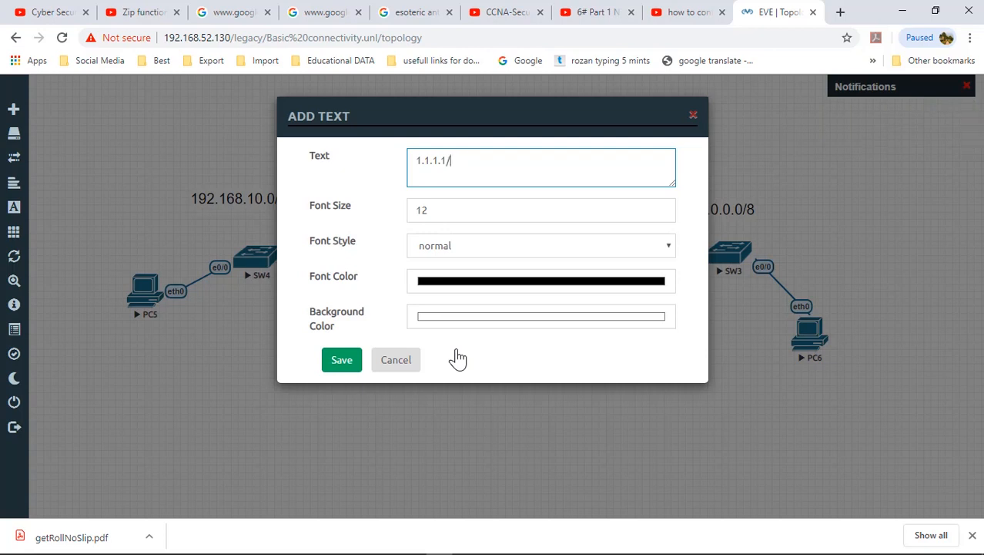
text(30)
click(339, 362)
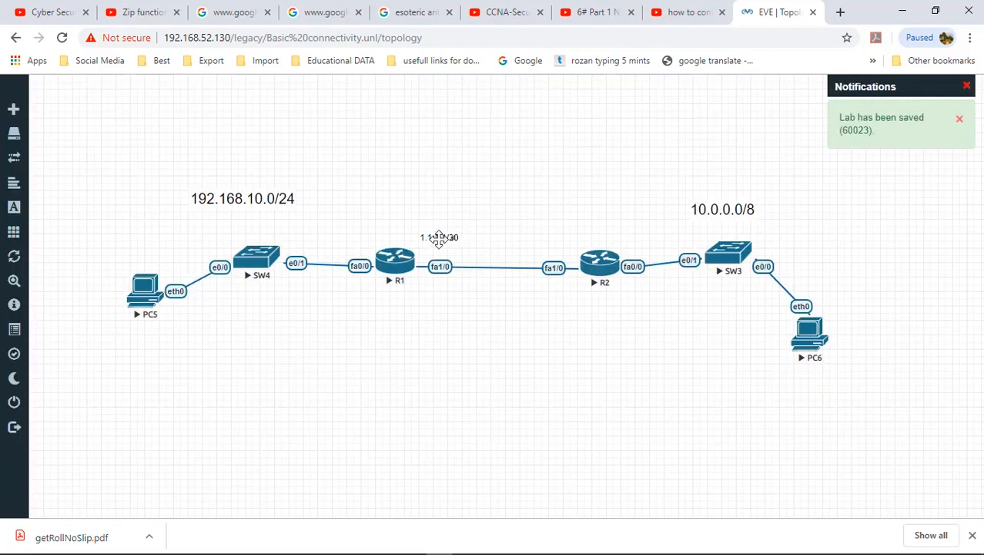
Step: Duplicate it, move the copy above R2's fa1/0 end, and edit it to 1.1.1.2/30
right_click(439, 238)
click(499, 271)
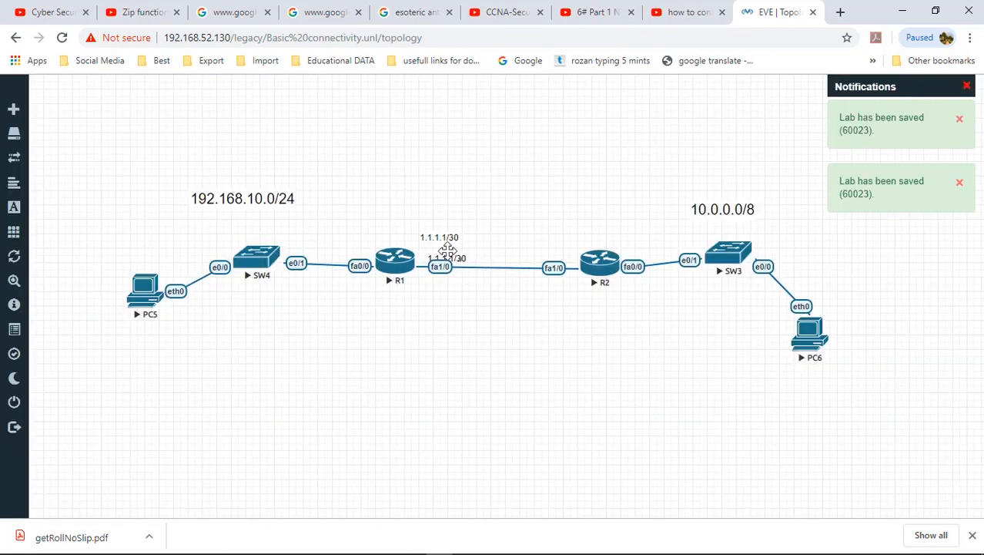
drag(448, 252, 542, 239)
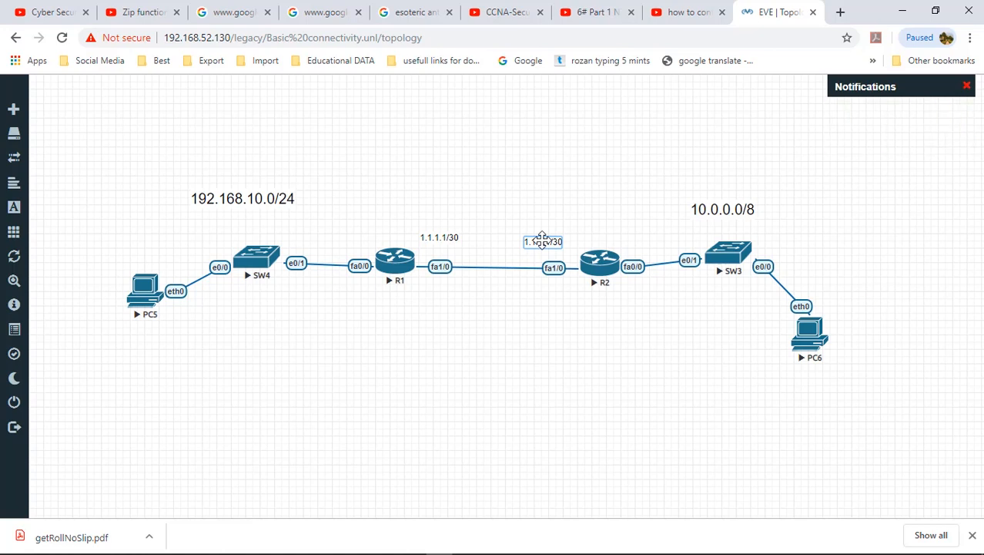
key(BackSpace)
text(2)
click(531, 348)
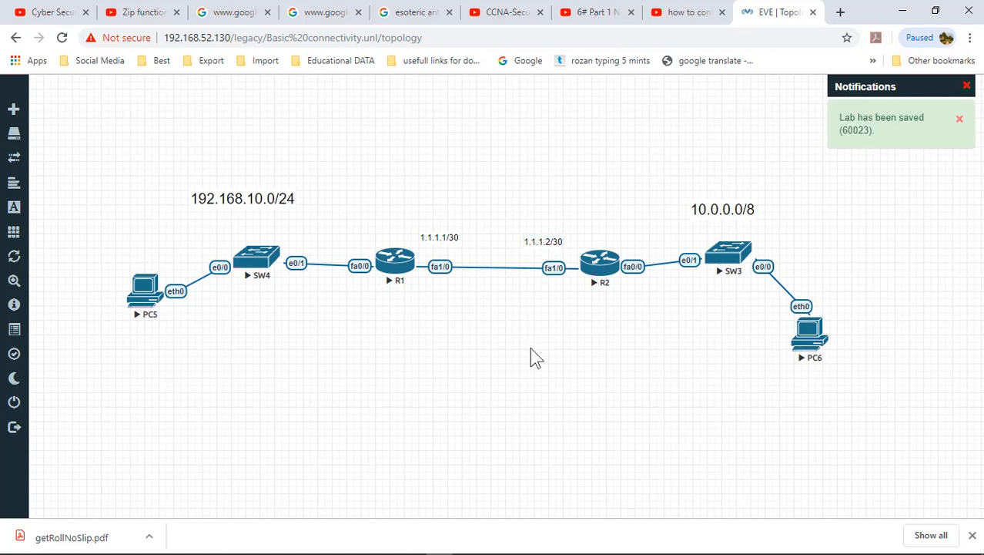
Step: Open R1's telnet console and answer 'no' to its initial configuration dialog
click(397, 273)
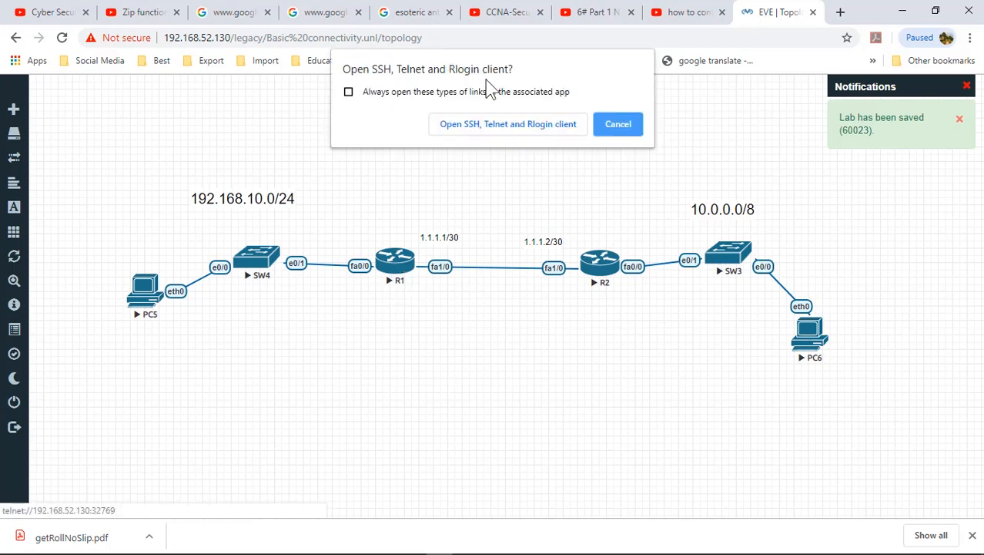
click(495, 125)
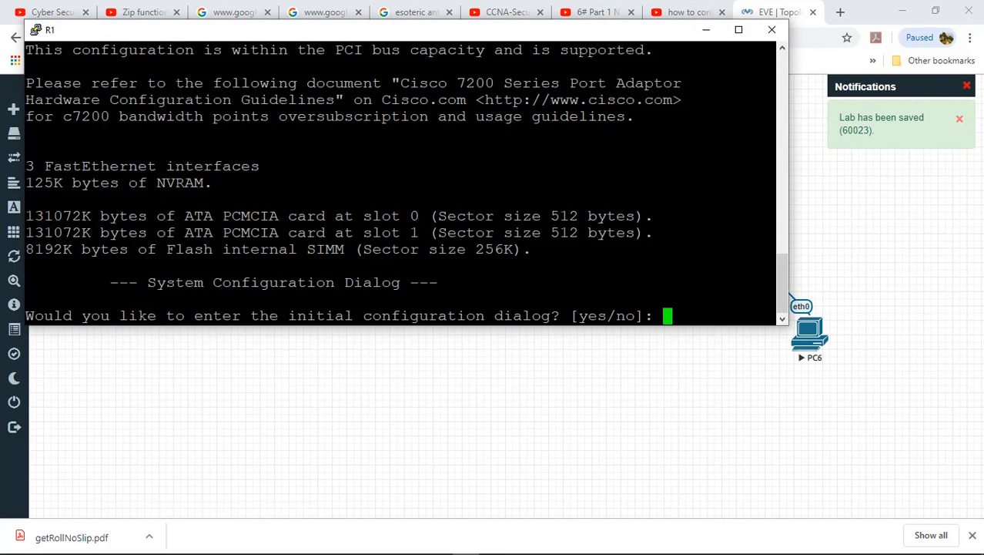
text(no)
key(Return)
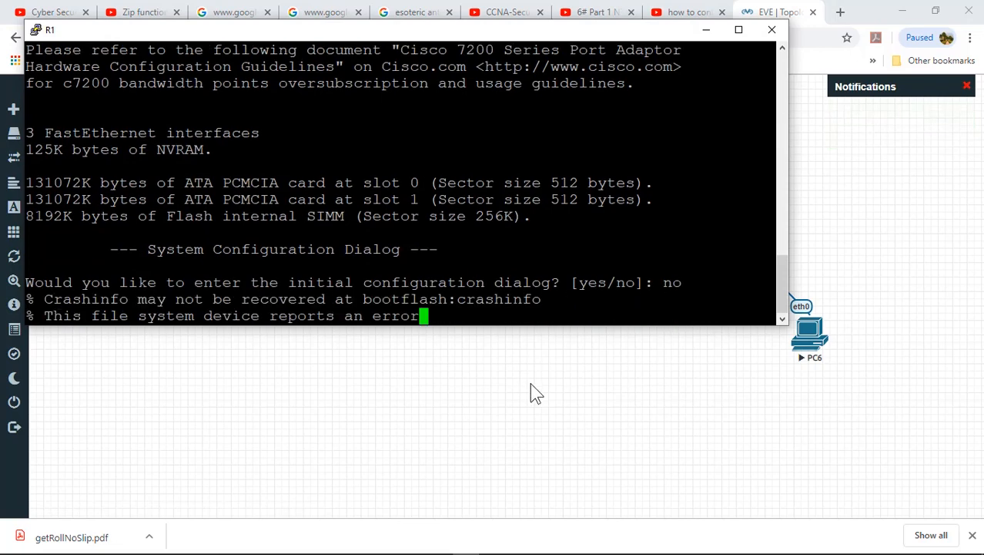
click(505, 362)
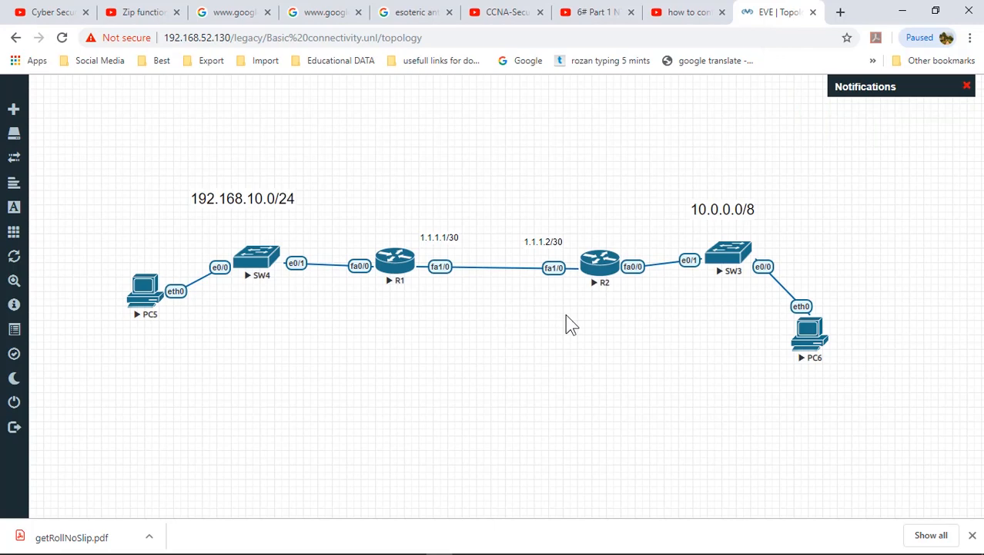
Step: Open R2's telnet console and answer 'no' to its initial configuration dialog
click(605, 269)
click(548, 122)
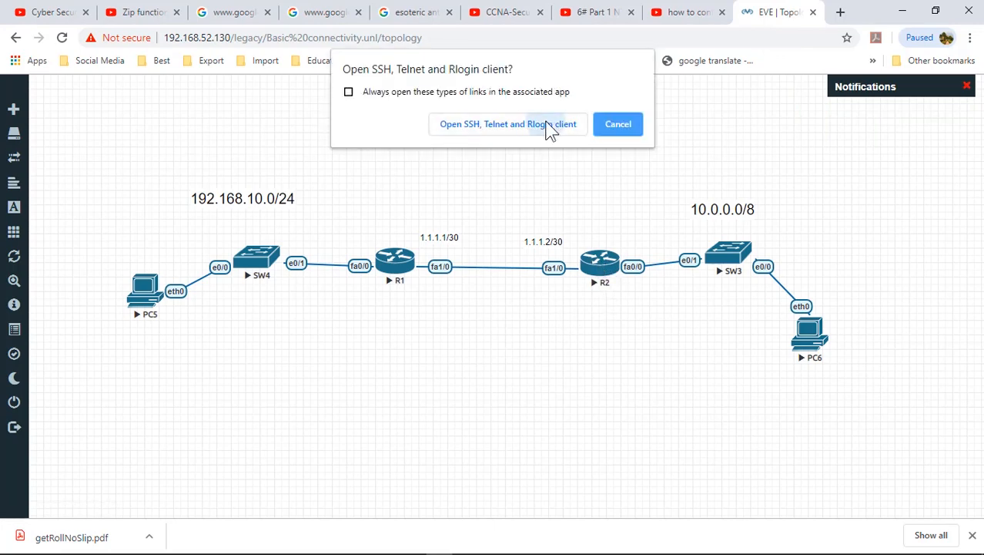
text(no)
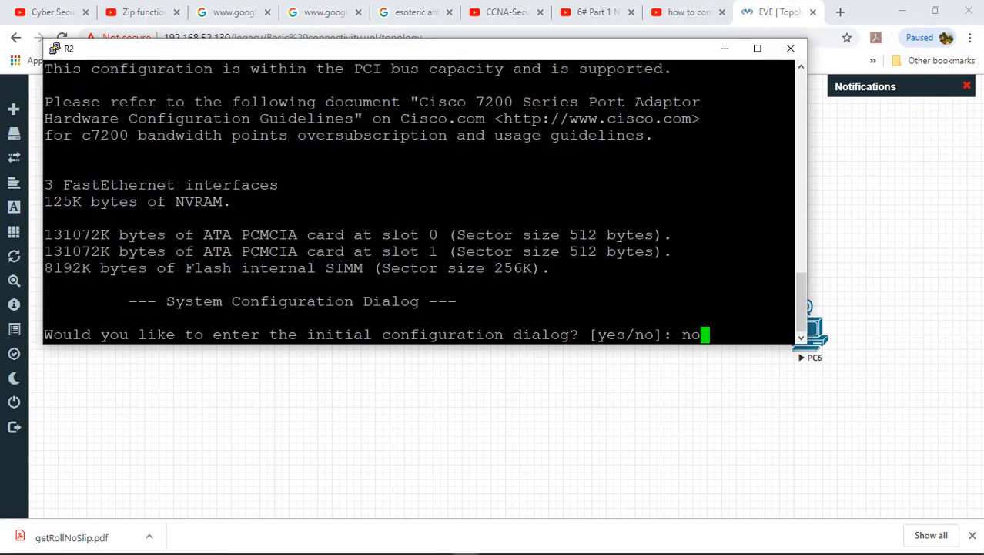
key(Return)
click(563, 452)
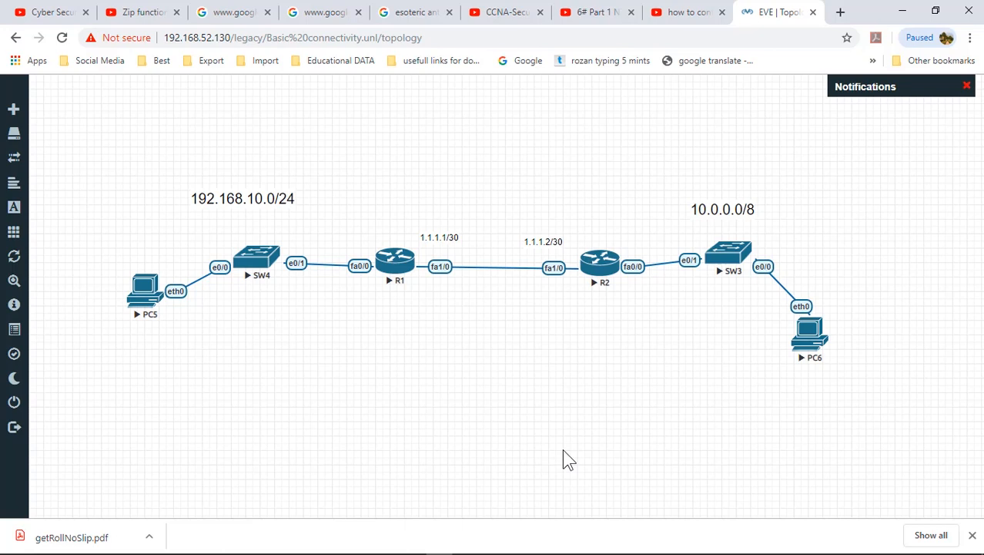
Step: Bring R1's console forward, move it lower, and close the browser downloads bar
mouse_move(436, 549)
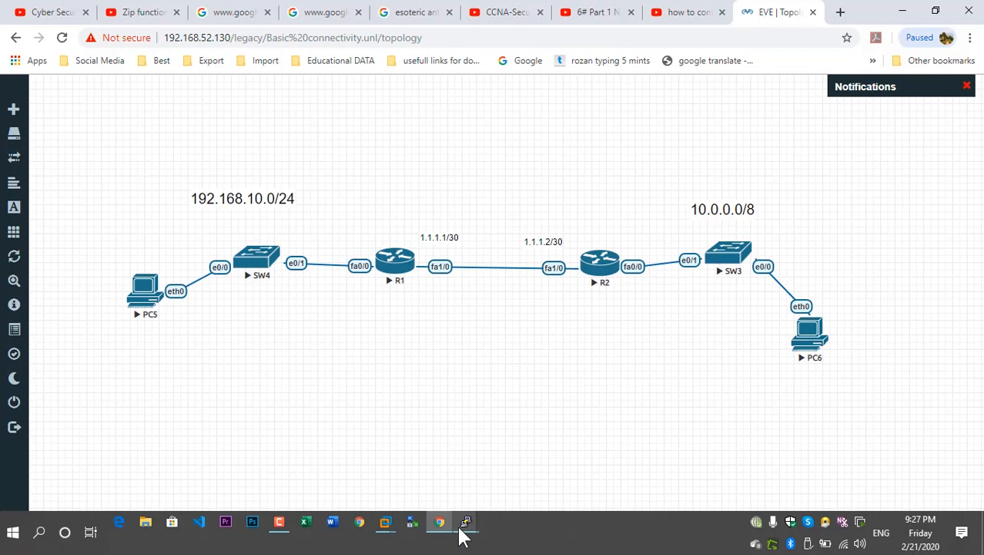
mouse_move(462, 531)
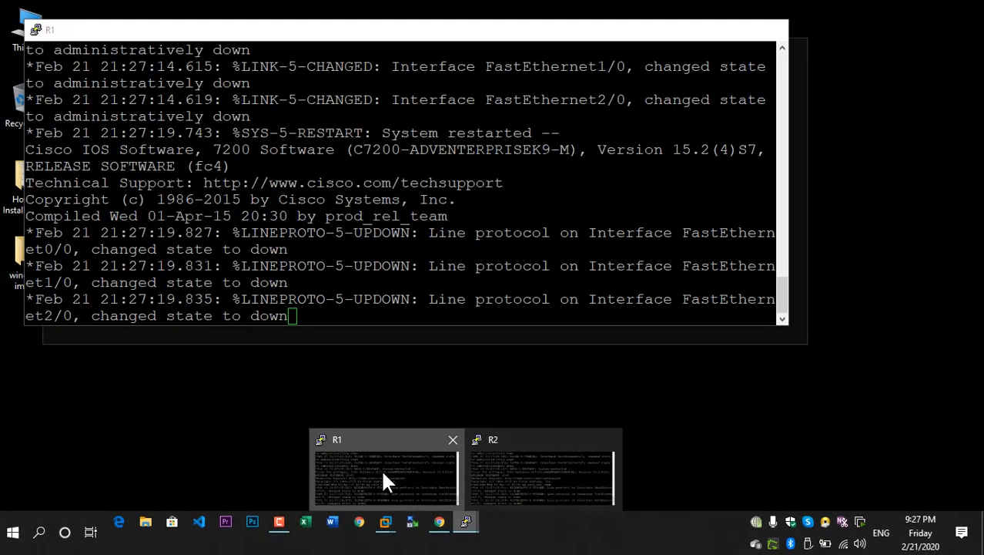
click(383, 472)
drag(436, 38, 477, 319)
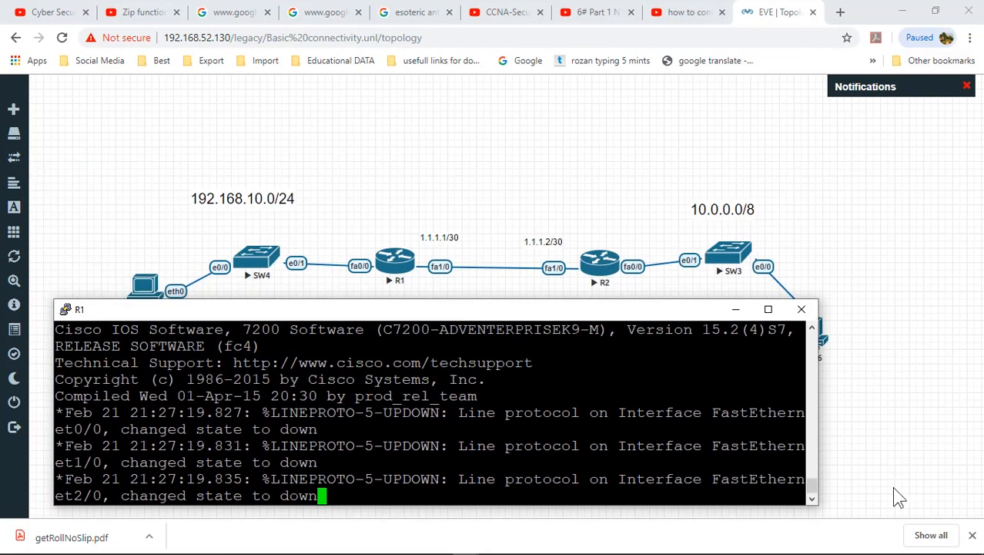
click(972, 535)
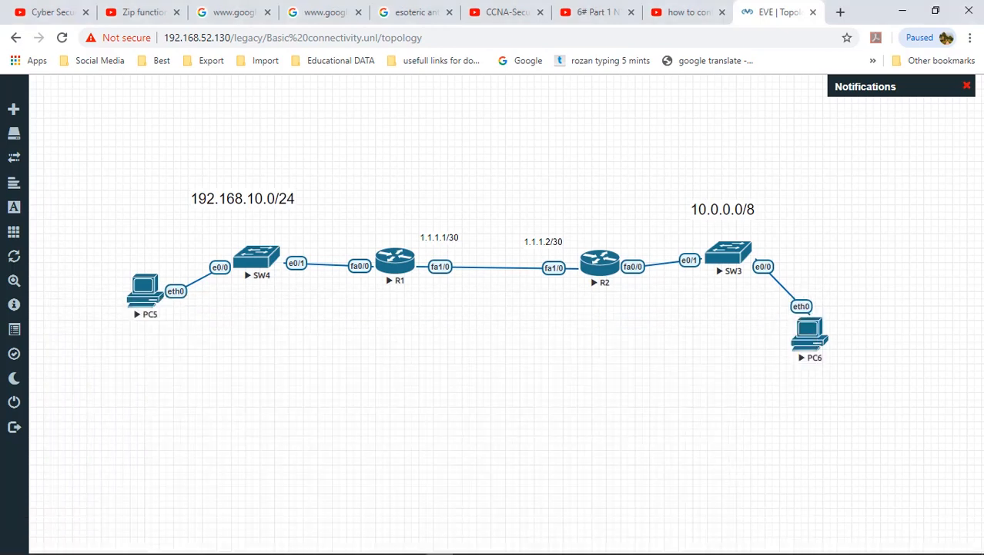
Step: In the R1 console, enter privileged mode and then global configuration mode
mouse_move(464, 527)
click(396, 487)
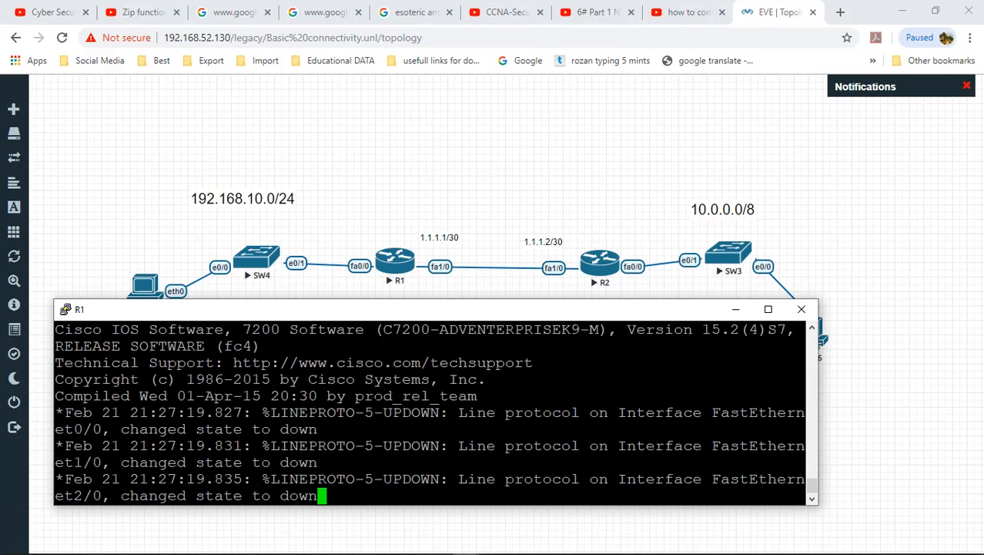
key(Return)
key(Return)
key(Return)
key(Return)
text(en)
key(Tab)
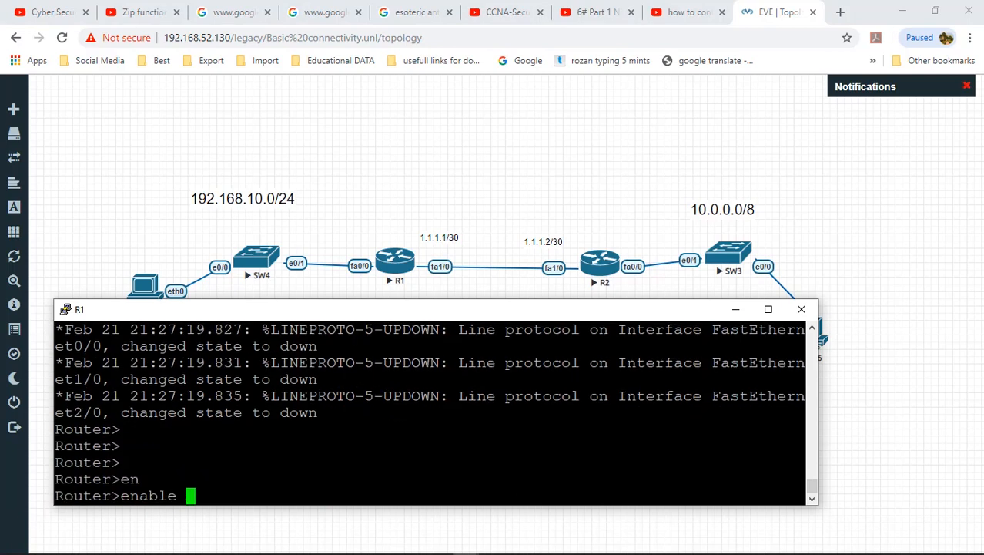
key(Return)
text(conf)
key(Tab)
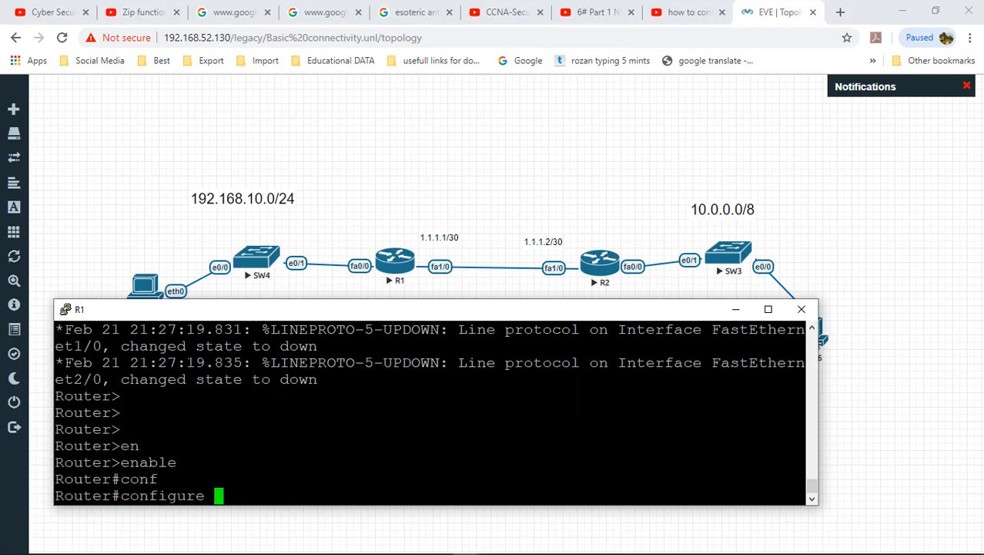
text(ter)
key(Tab)
key(Return)
key(Return)
key(Return)
key(Return)
key(Return)
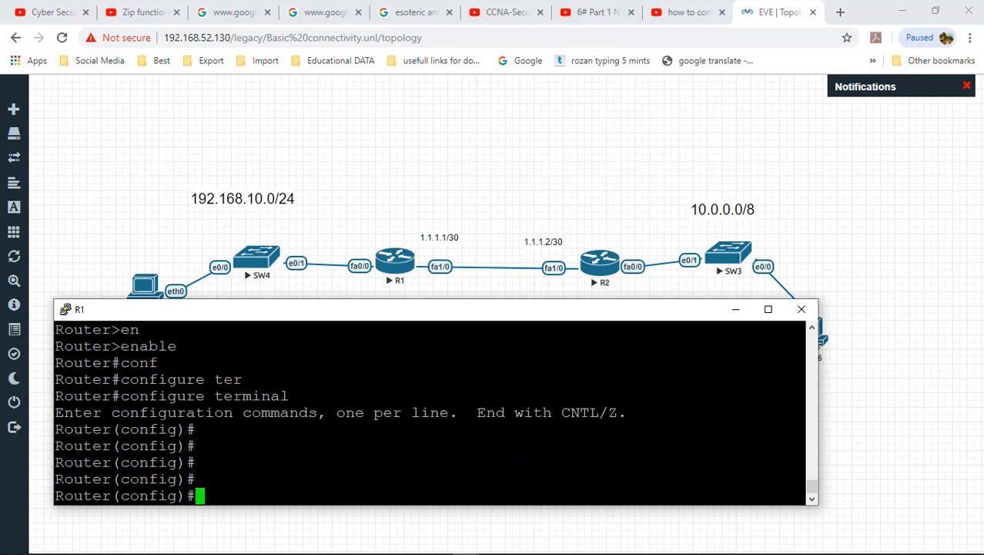
Step: Highlight the enable and configure commands in the output, then set the hostname to R1
drag(121, 346, 177, 346)
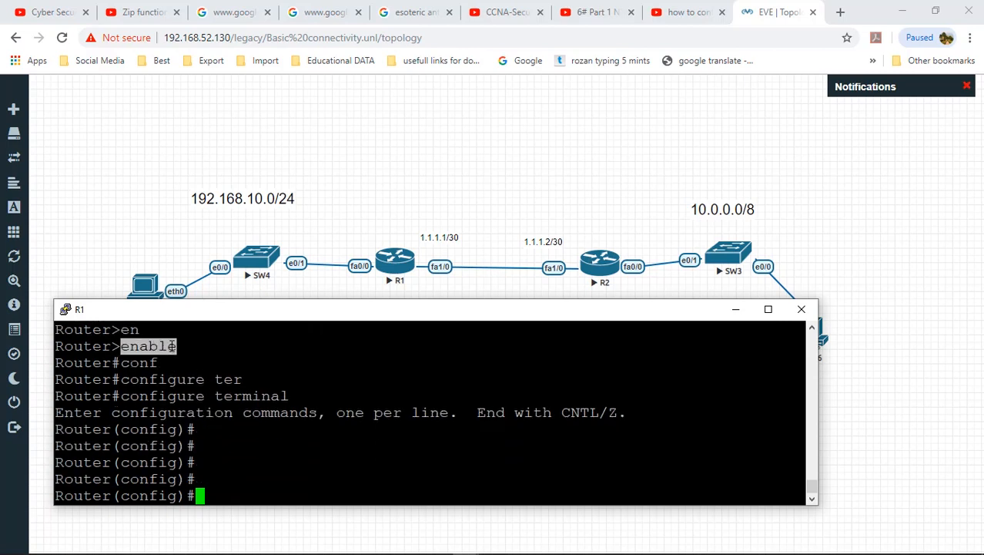
drag(121, 395, 290, 395)
click(290, 396)
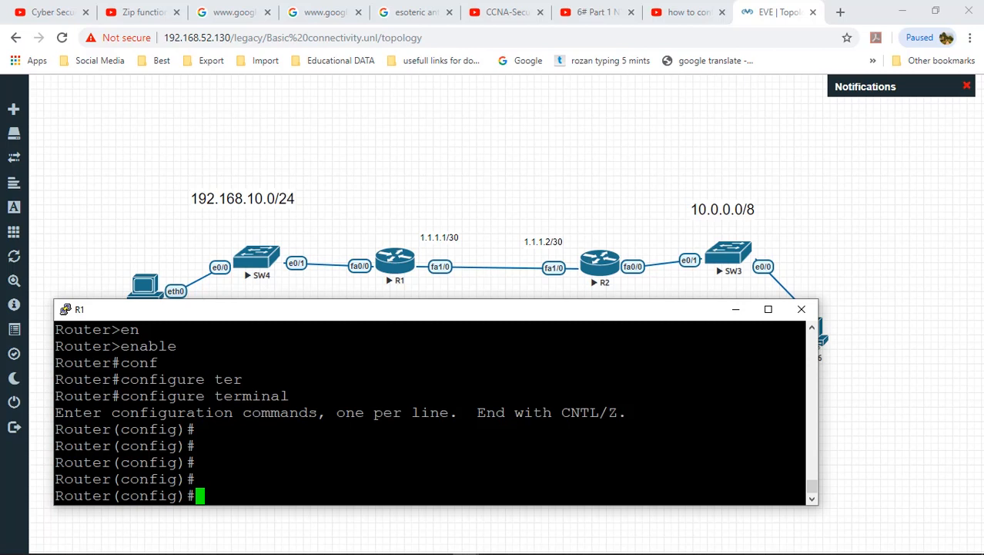
text(host)
key(Tab)
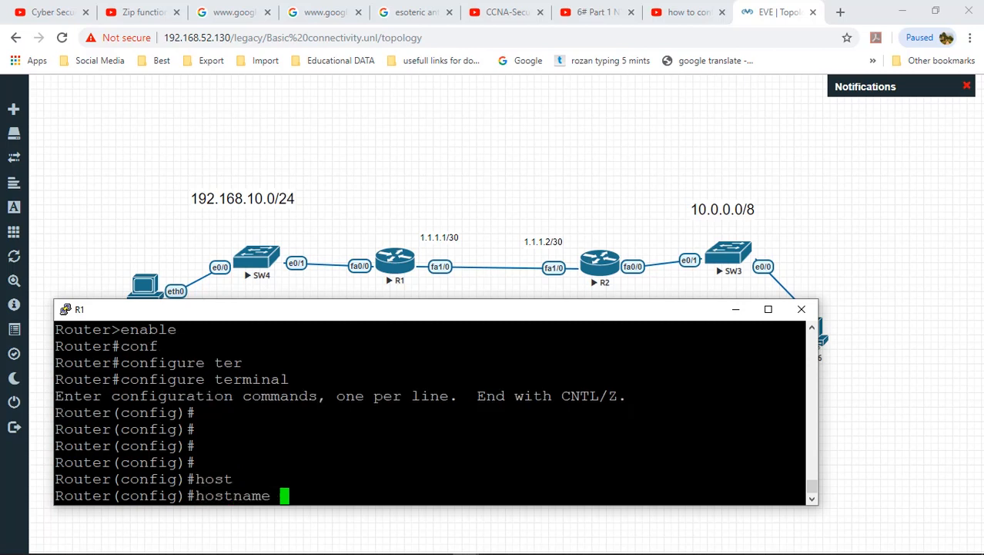
text(R1)
key(Return)
key(Return)
key(Return)
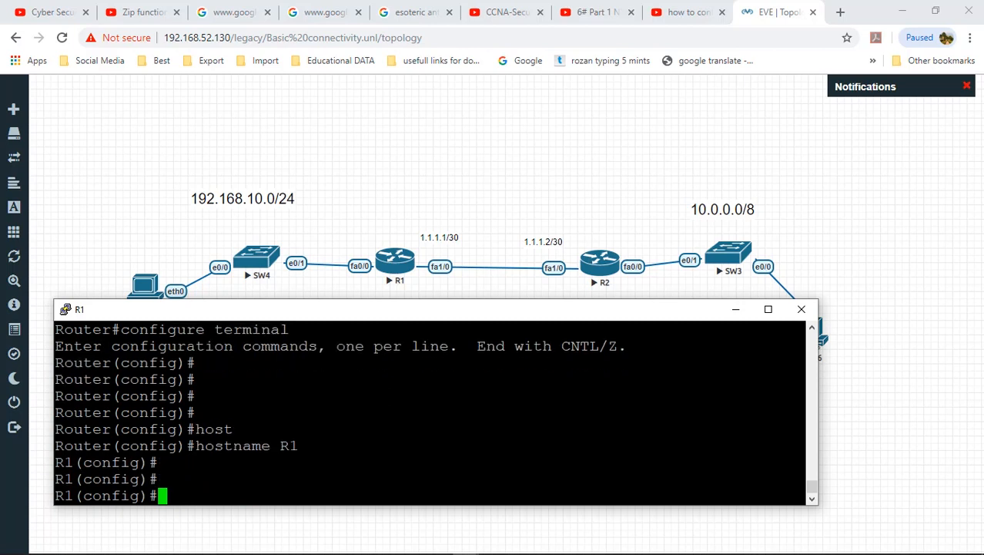
Step: Set an enable password on R1 with the enable password command
text(en)
key(Tab)
text(ab)
key(Tab)
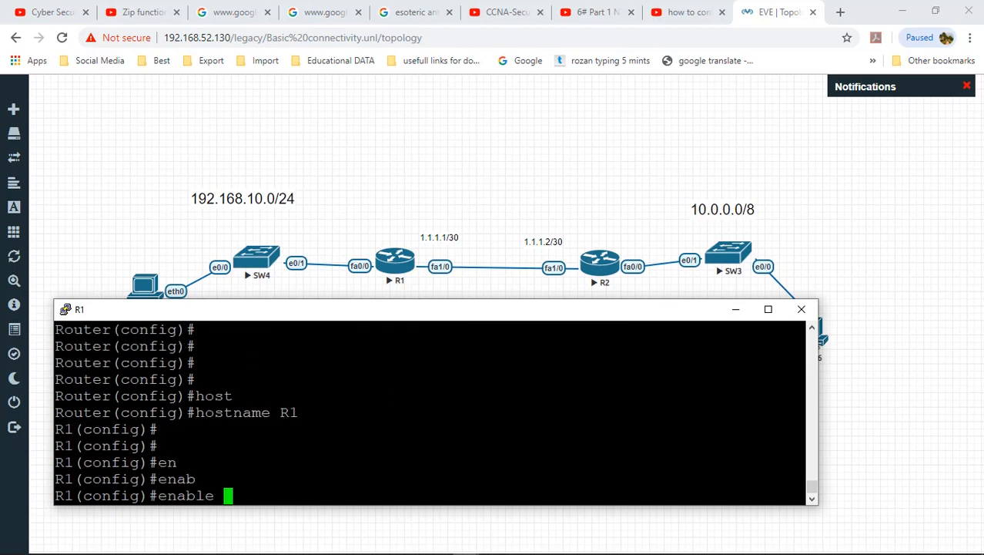
text(pas)
key(Tab)
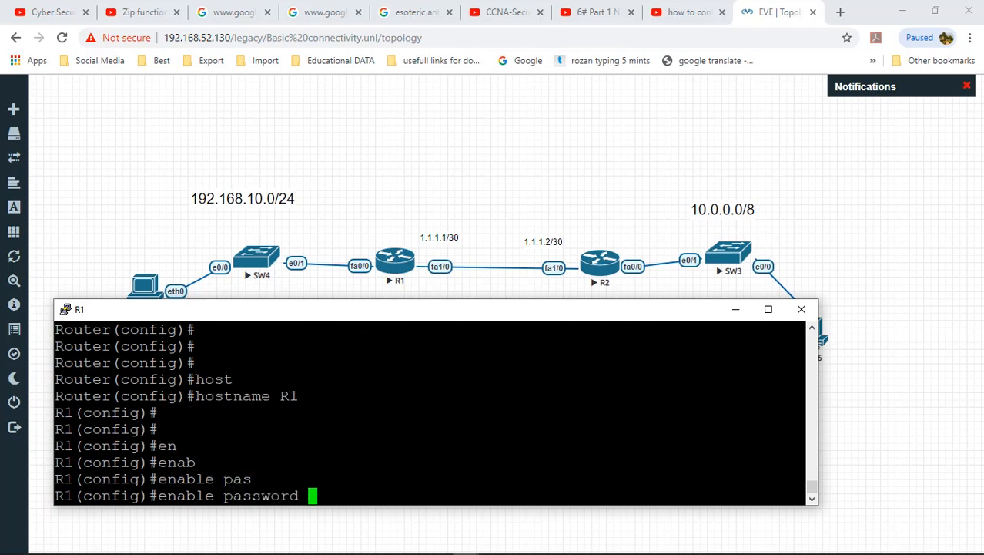
text(daudkhan)
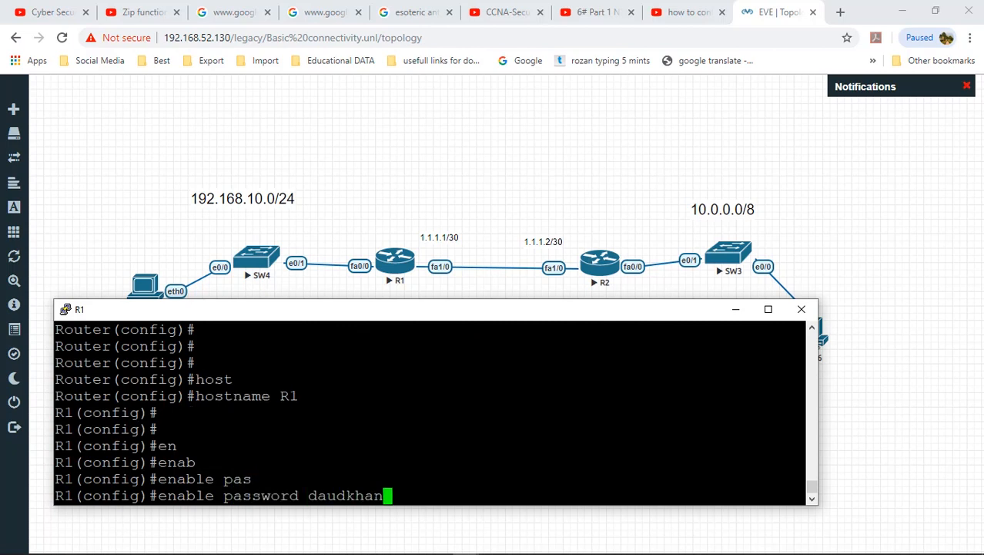
key(BackSpace)
key(BackSpace)
key(BackSpace)
key(BackSpace)
key(BackSpace)
key(BackSpace)
key(BackSpace)
key(BackSpace)
key(BackSpace)
text(cisco)
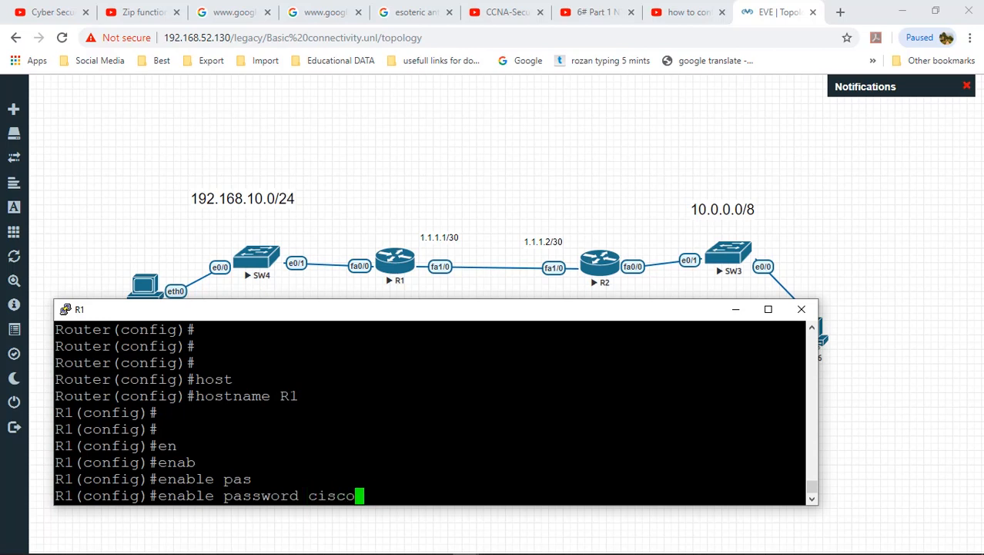
key(Return)
Step: Exit configuration mode and run disable to return R1 to user mode
text(enab)
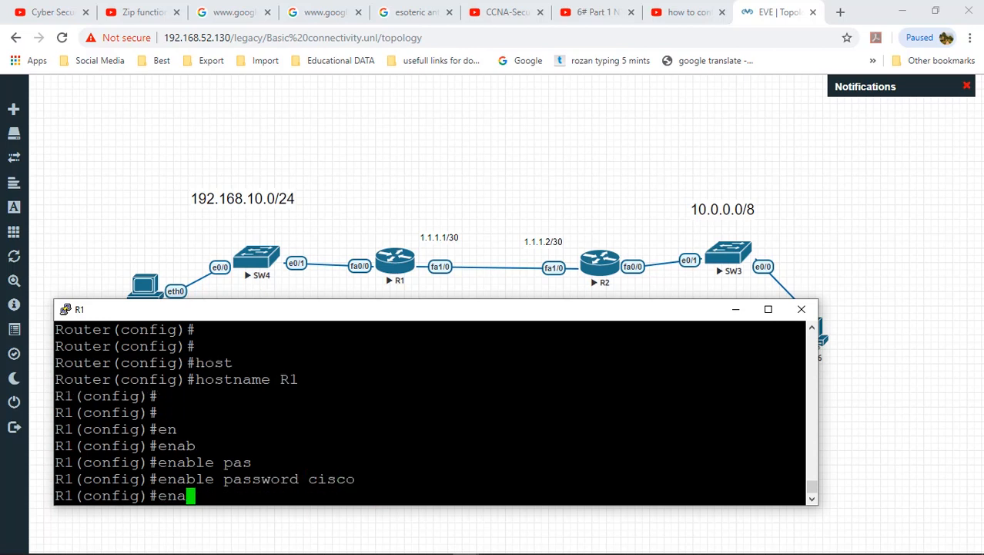
key(Tab)
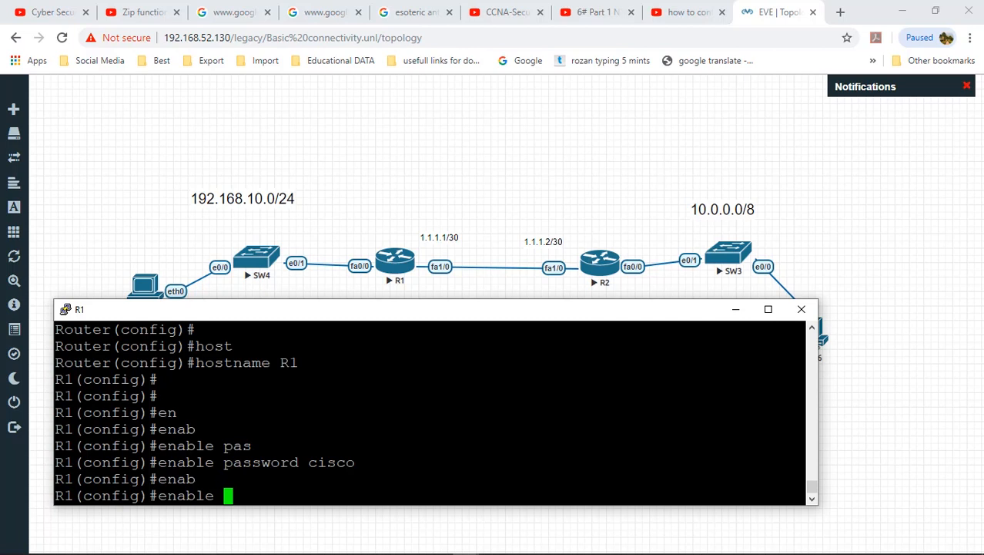
key(BackSpace)
key(BackSpace)
key(BackSpace)
key(BackSpace)
key(BackSpace)
key(BackSpace)
key(BackSpace)
text(en)
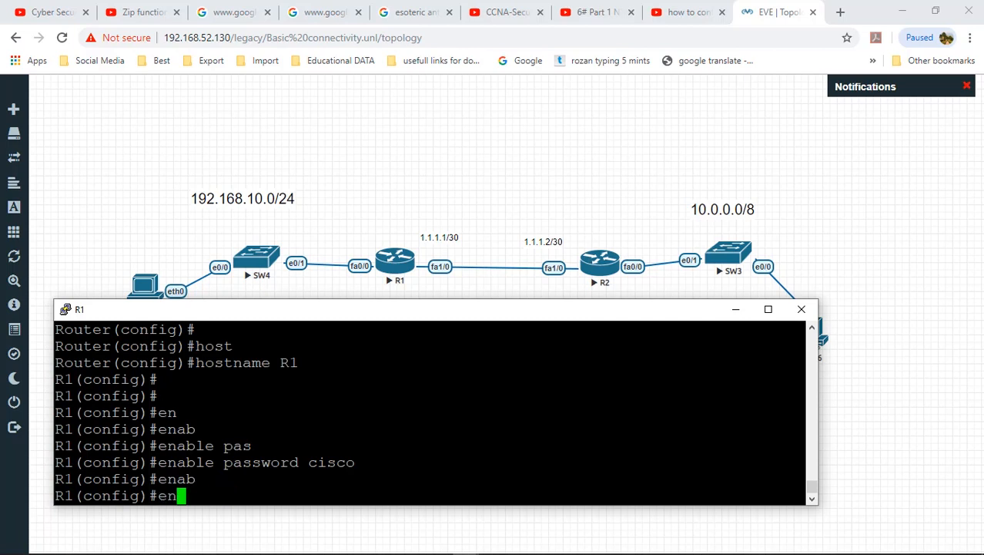
key(BackSpace)
key(BackSpace)
text(exit)
key(Return)
key(Return)
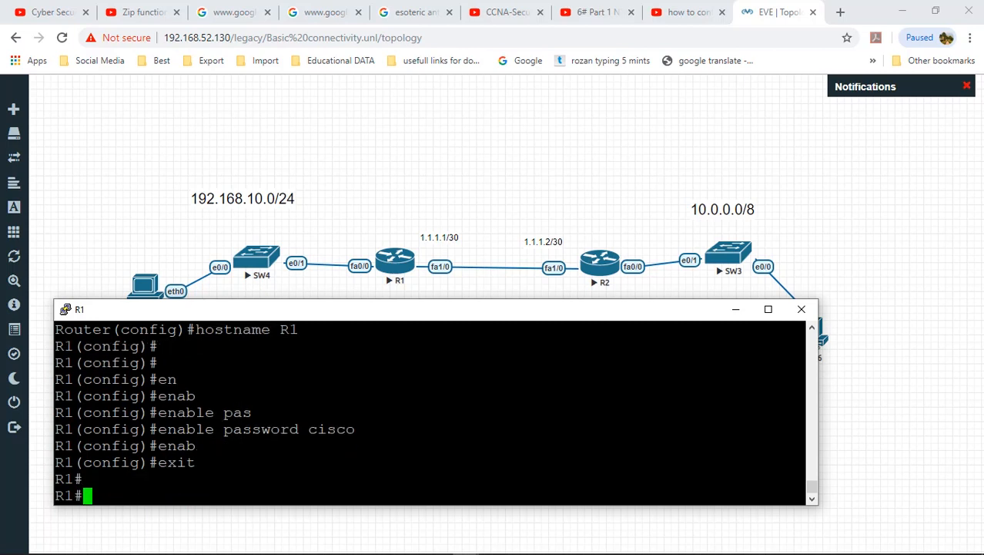
text(exit)
key(Return)
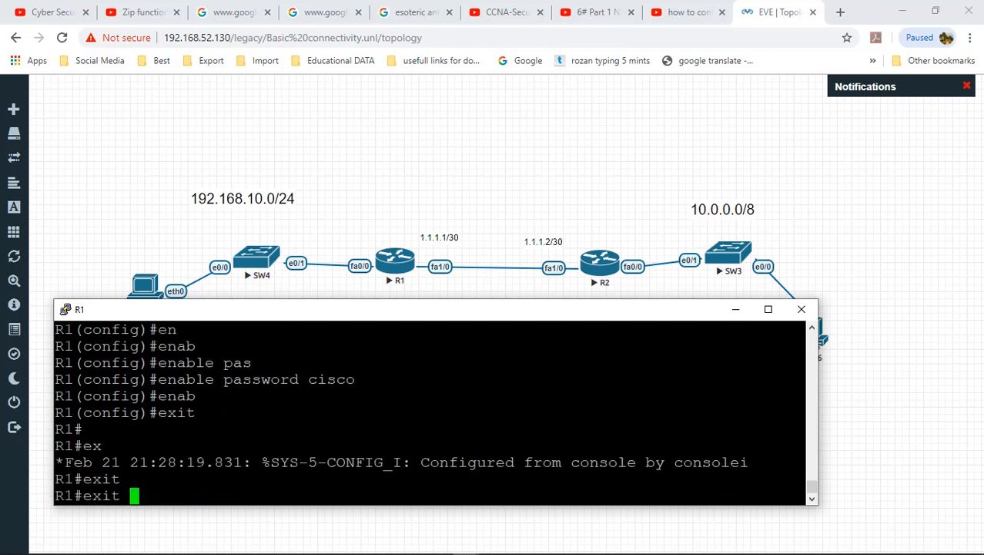
text(exit)
key(Return)
text(exit)
key(BackSpace)
key(BackSpace)
key(BackSpace)
key(BackSpace)
text(dis)
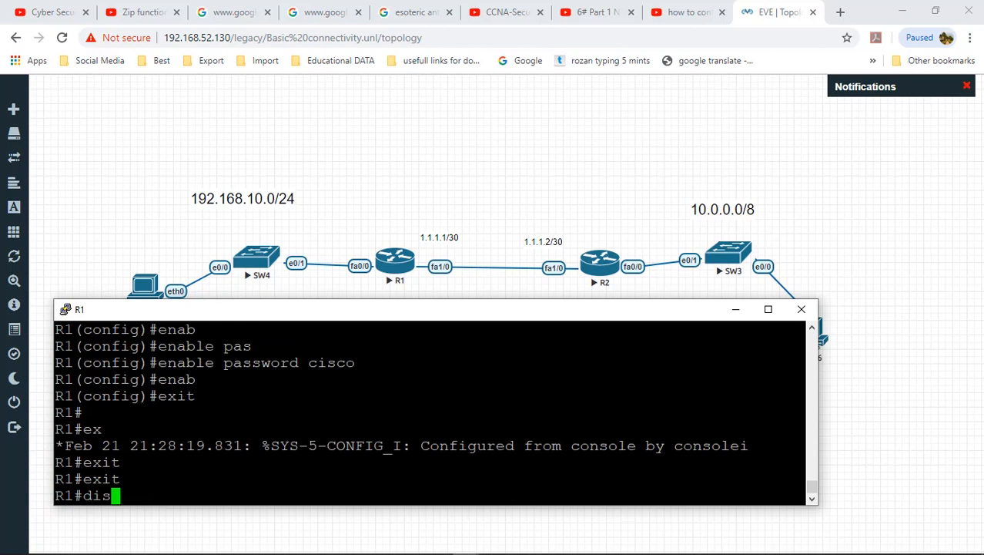
key(Tab)
text(ab)
key(Tab)
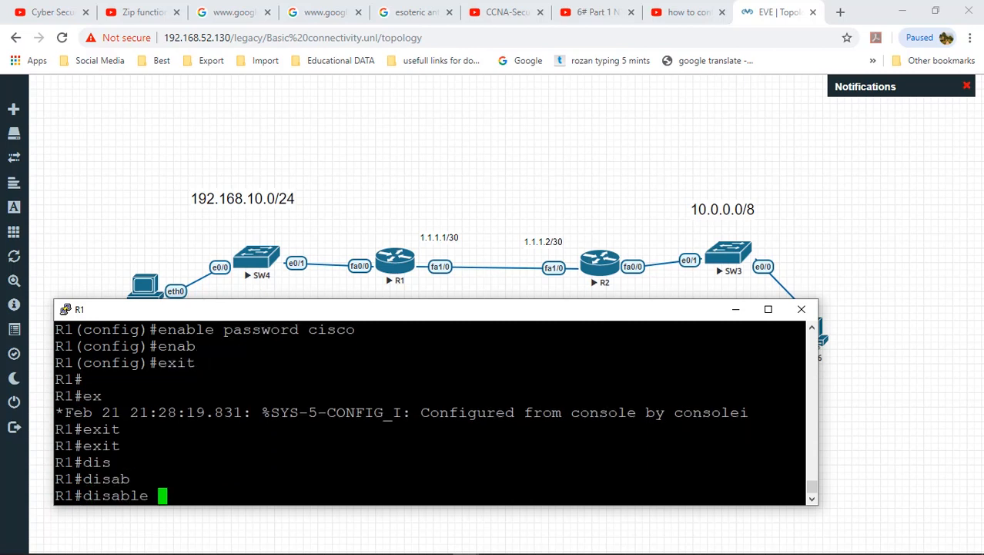
key(Return)
Step: Run enable with the password on R1, then enter and exit configure terminal
text(en)
key(Tab)
text(able)
key(Return)
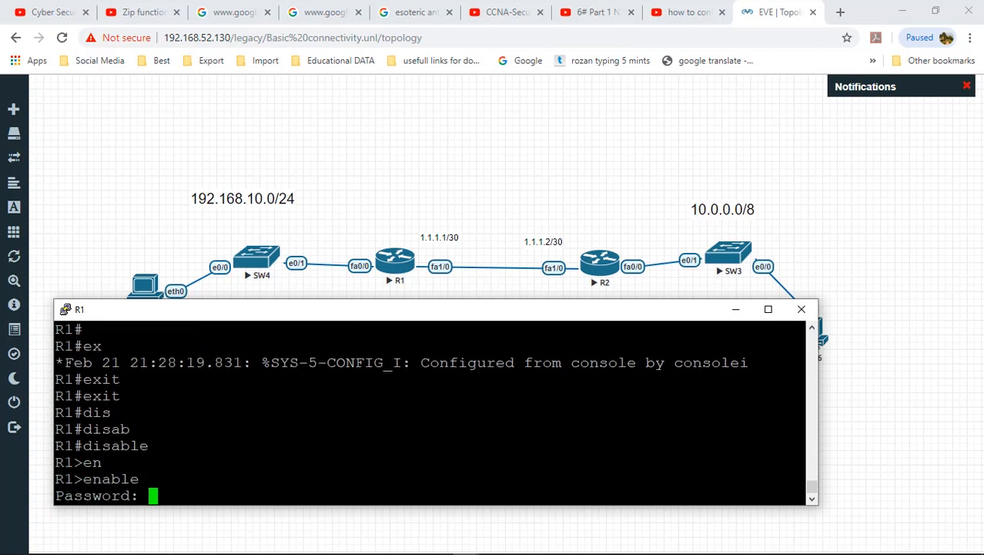
key(Return)
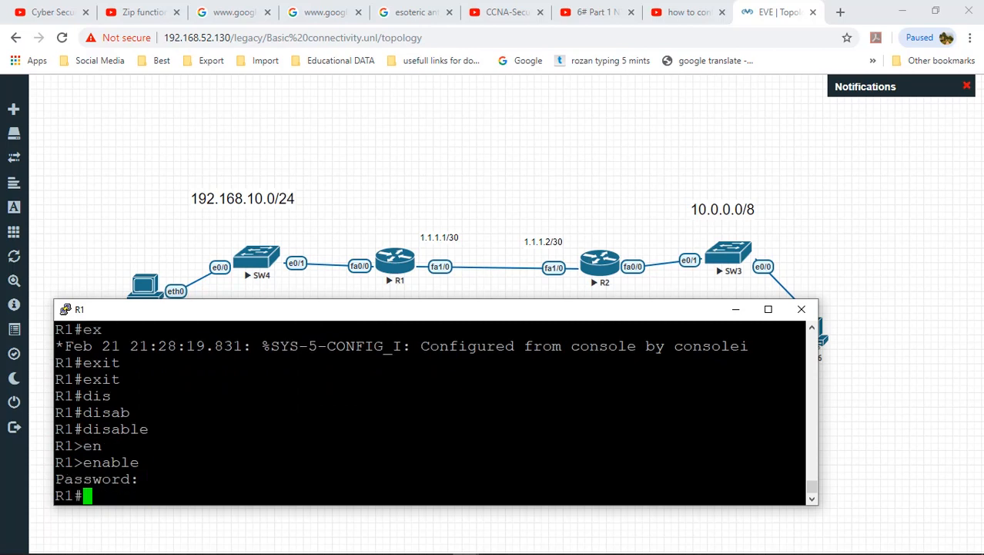
key(Return)
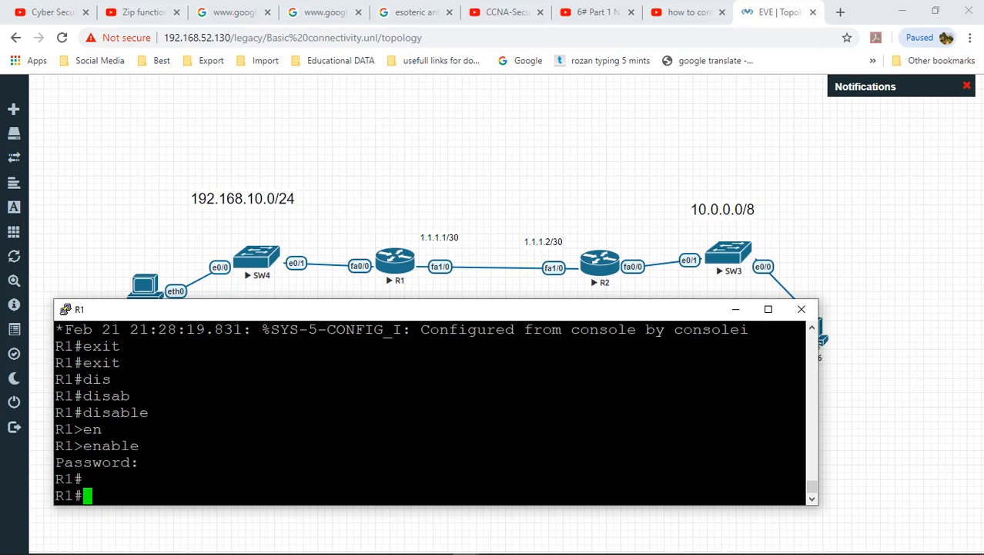
text(conf)
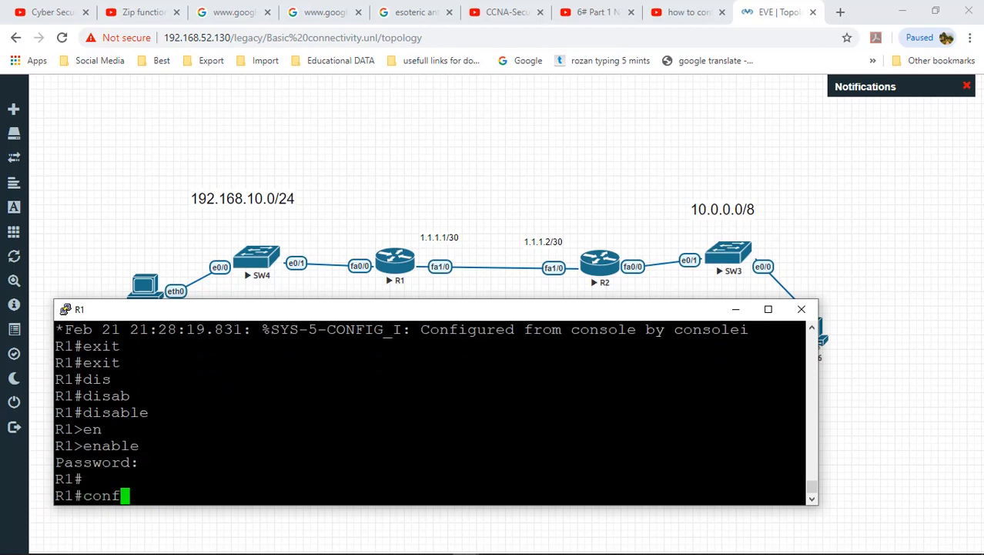
key(Tab)
key(Return)
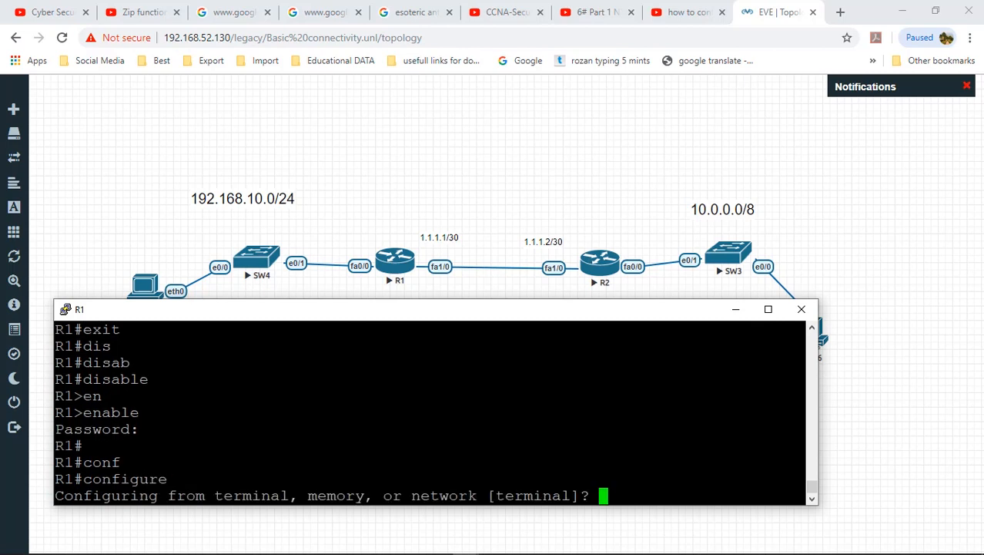
key(Return)
key(Return)
key(Return)
key(Return)
key(Return)
key(Return)
key(Return)
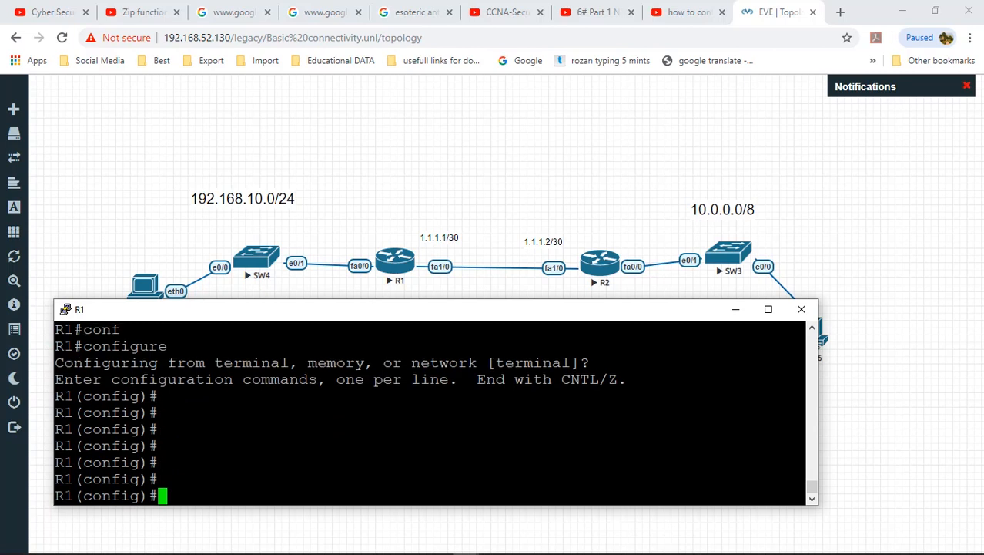
text(exit)
key(Return)
key(Return)
key(Return)
Step: Display show running-config and highlight the plain-text enable password line
text(sho)
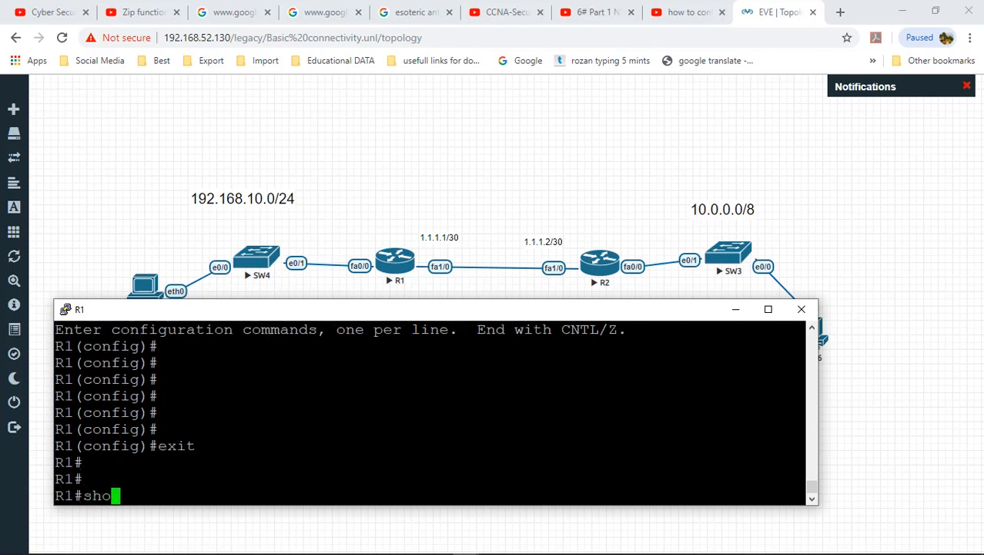
text(w run)
key(Tab)
key(Return)
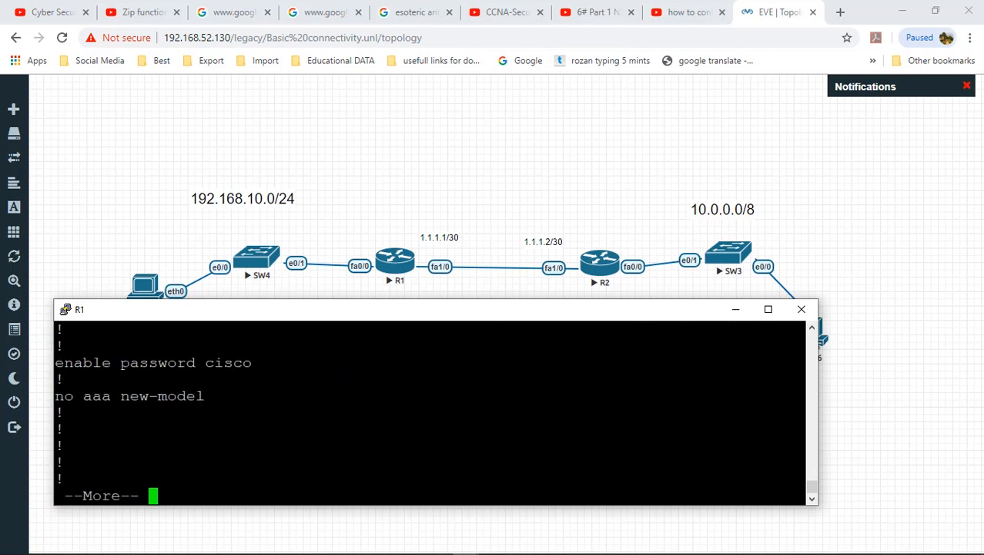
drag(122, 362, 250, 362)
click(249, 362)
text(q)
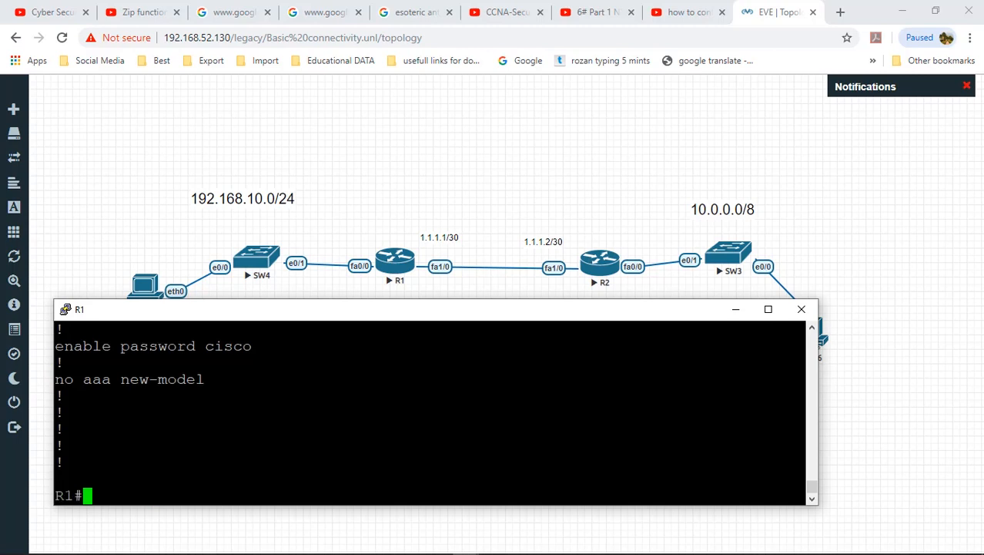
text(ocnf)
key(Tab)
key(BackSpace)
key(BackSpace)
key(BackSpace)
key(BackSpace)
Step: Put R1 into global configuration mode with configure terminal
text(c)
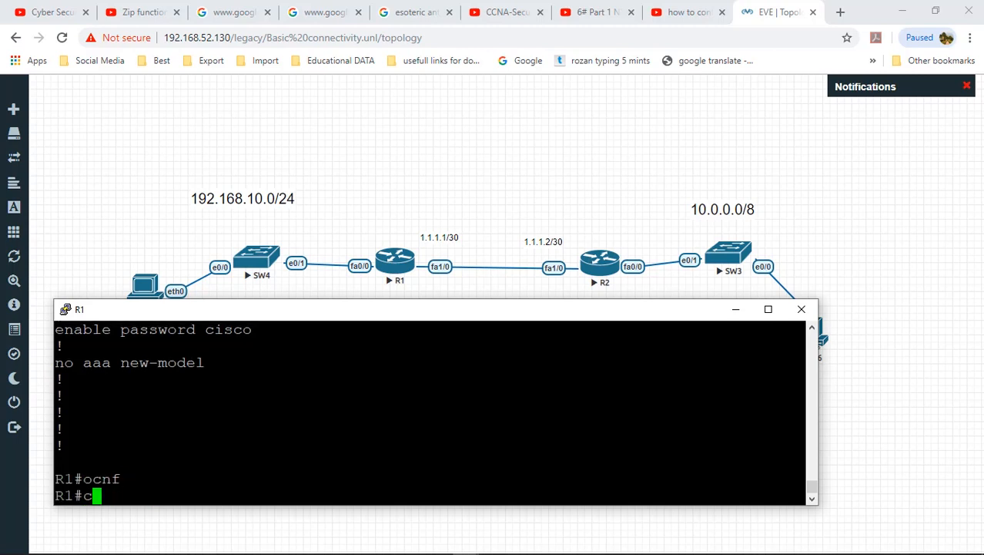
text(onf)
key(Tab)
text(ter)
key(Tab)
key(Return)
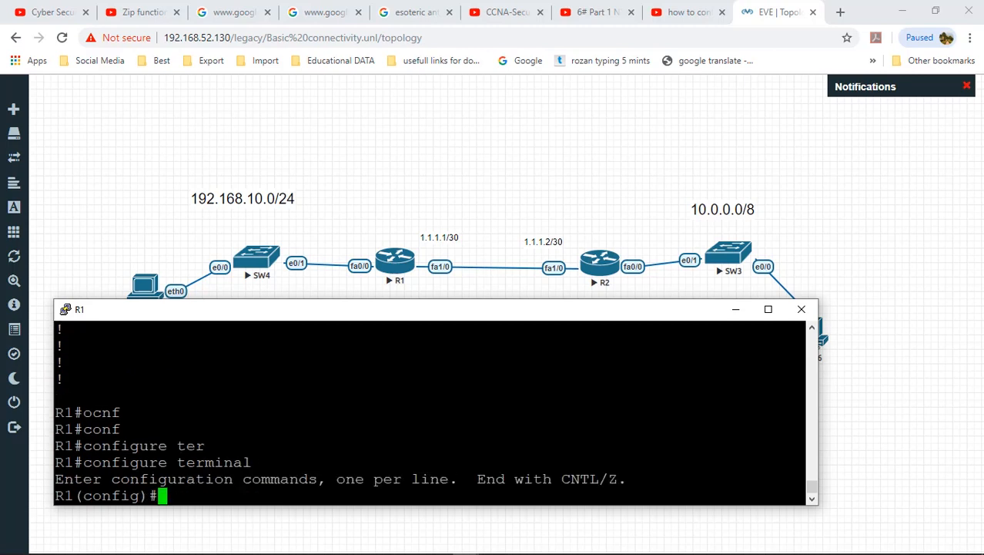
key(Return)
Step: Set an encrypted enable secret on R1
key(Tab)
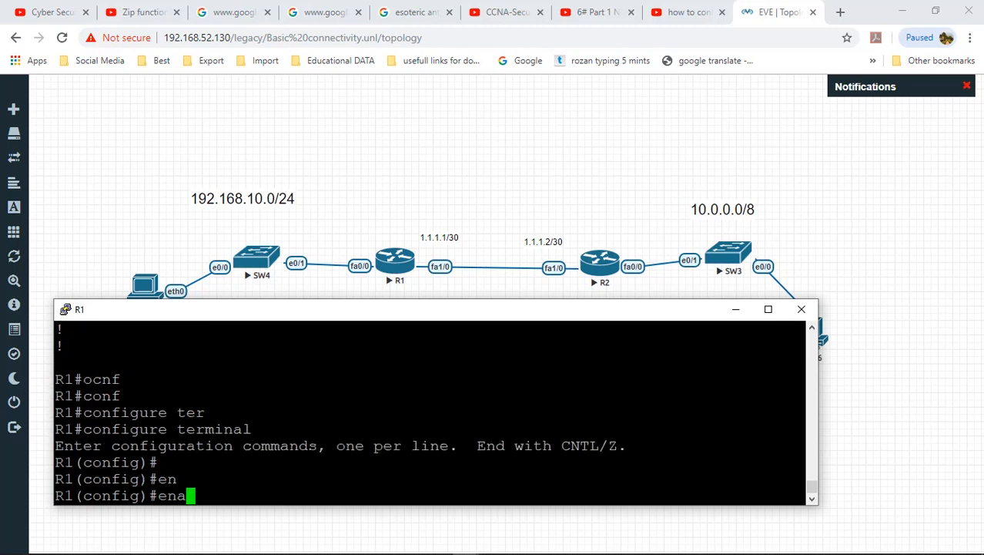
key(Tab)
key(Tab)
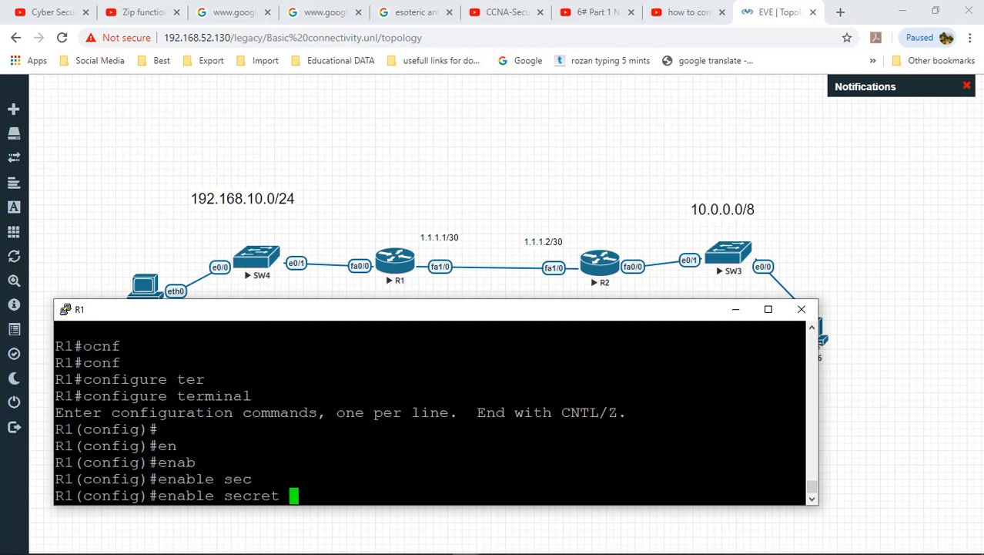
key(BackSpace)
key(BackSpace)
key(BackSpace)
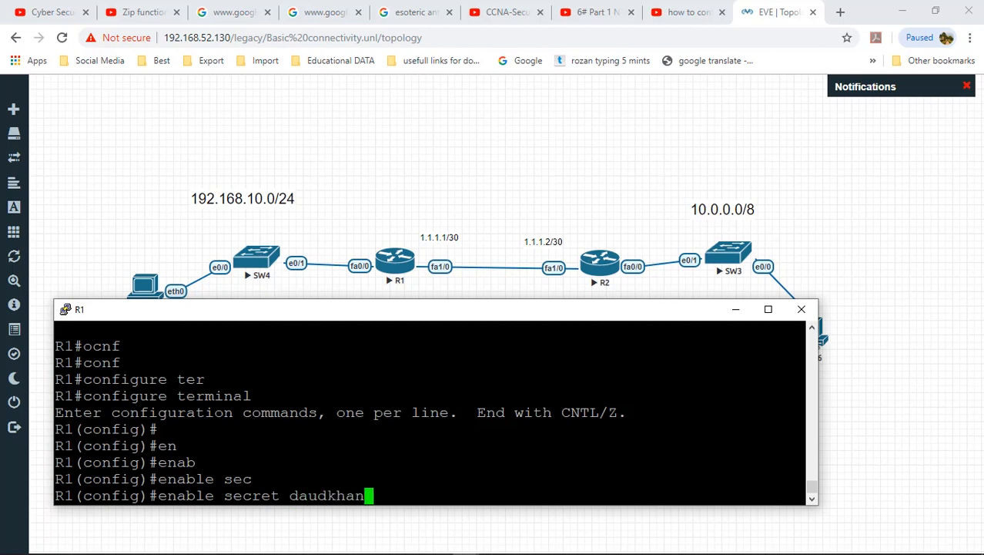
key(Return)
Step: Show the running-config and point out the plain password and the type 5 secret
text(exit)
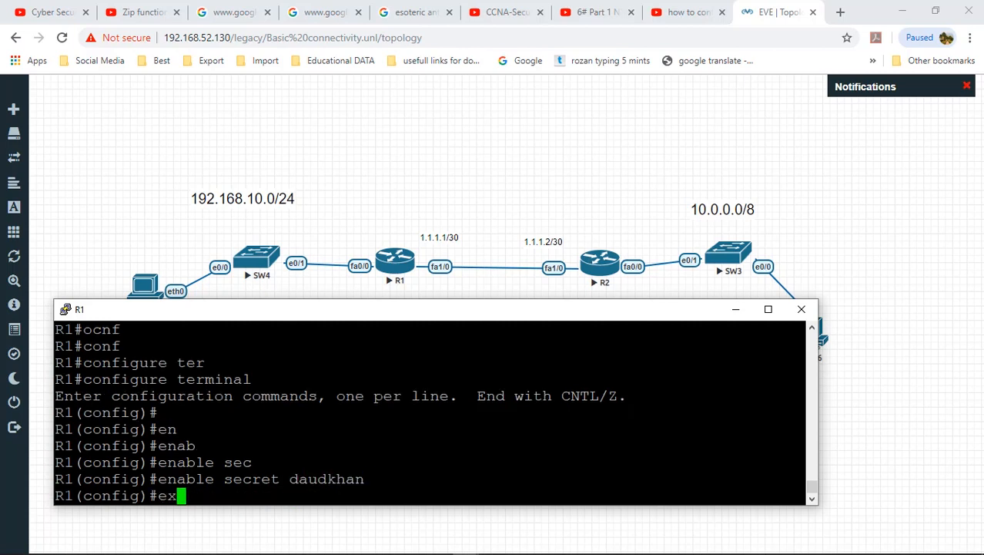
key(Return)
text(show)
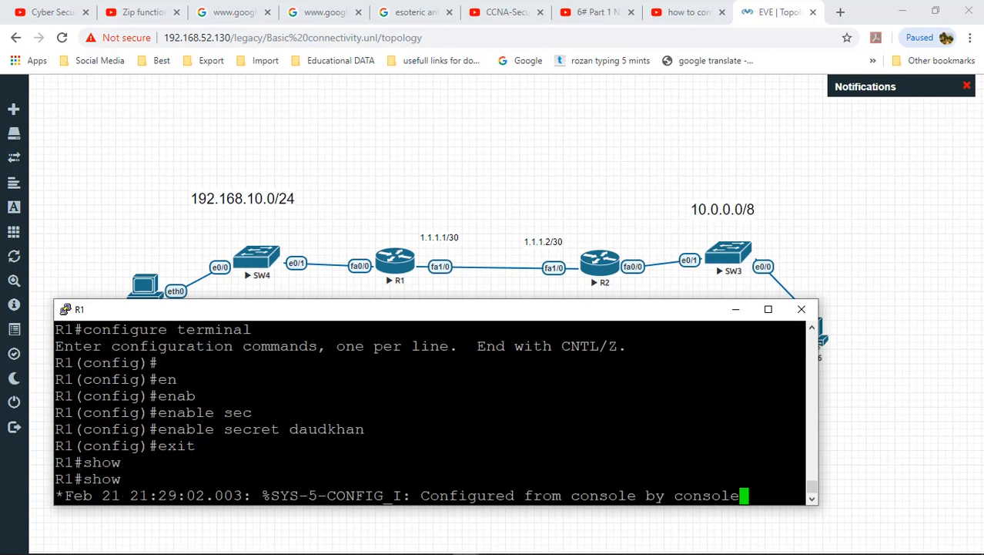
text( u)
key(BackSpace)
text(run)
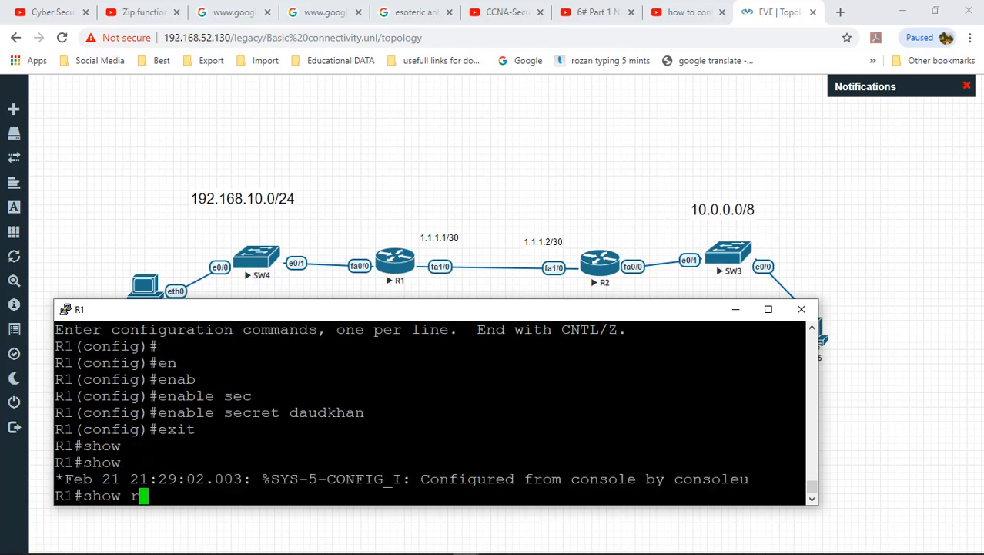
key(Tab)
key(Return)
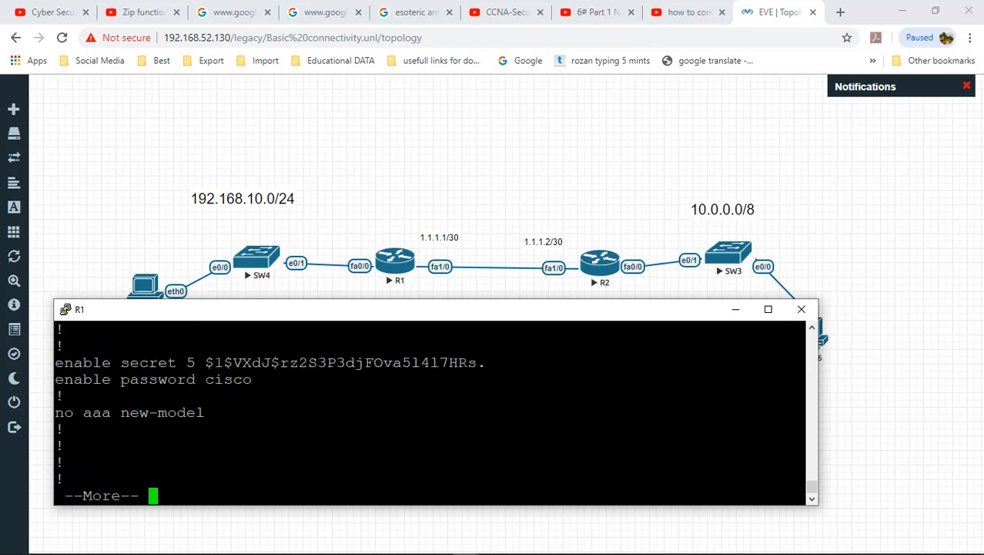
drag(206, 381, 486, 364)
click(254, 382)
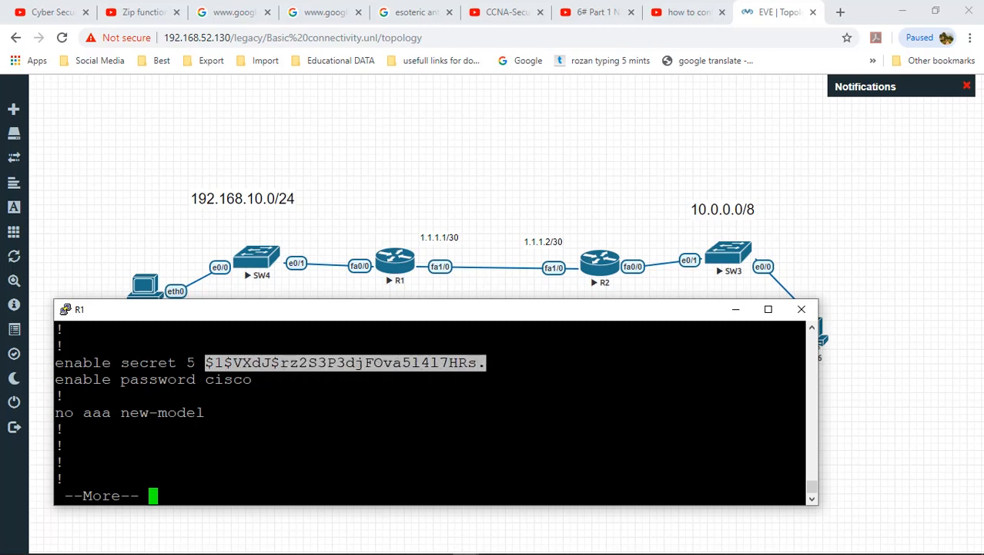
drag(179, 363, 195, 363)
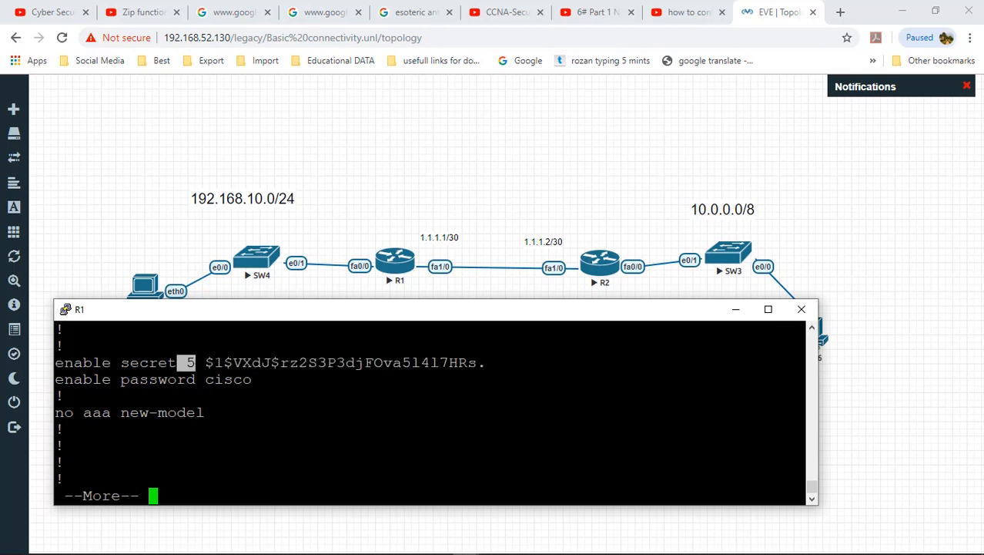
click(197, 363)
Step: Run disable, then enable again and enter the password to regain privileged mode
text(q)
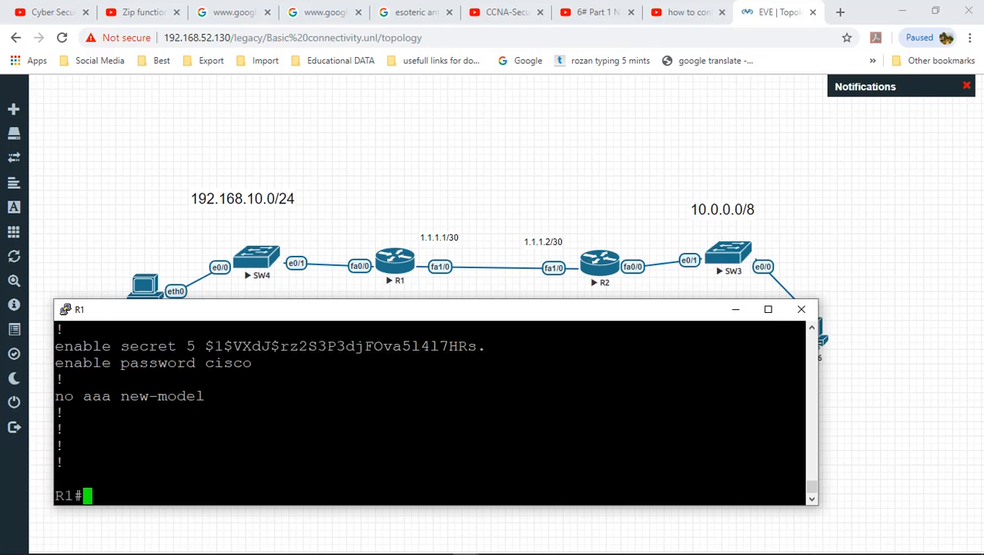
text(disable)
key(Return)
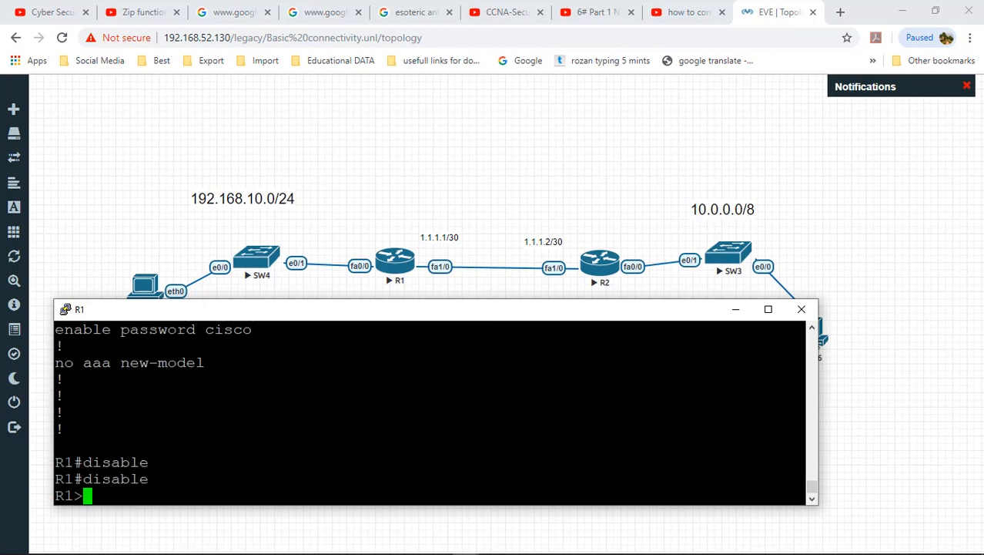
text(en)
key(Tab)
key(Return)
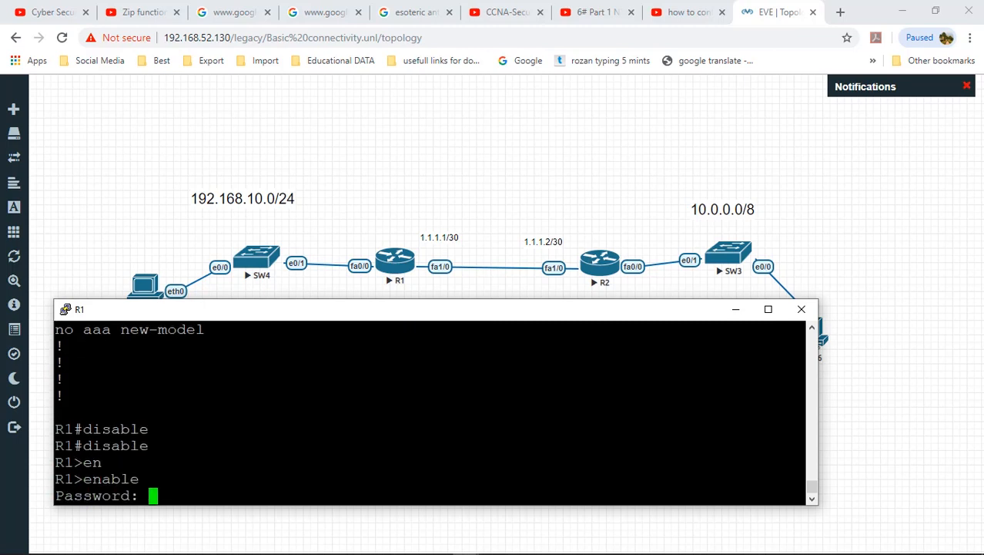
key(Return)
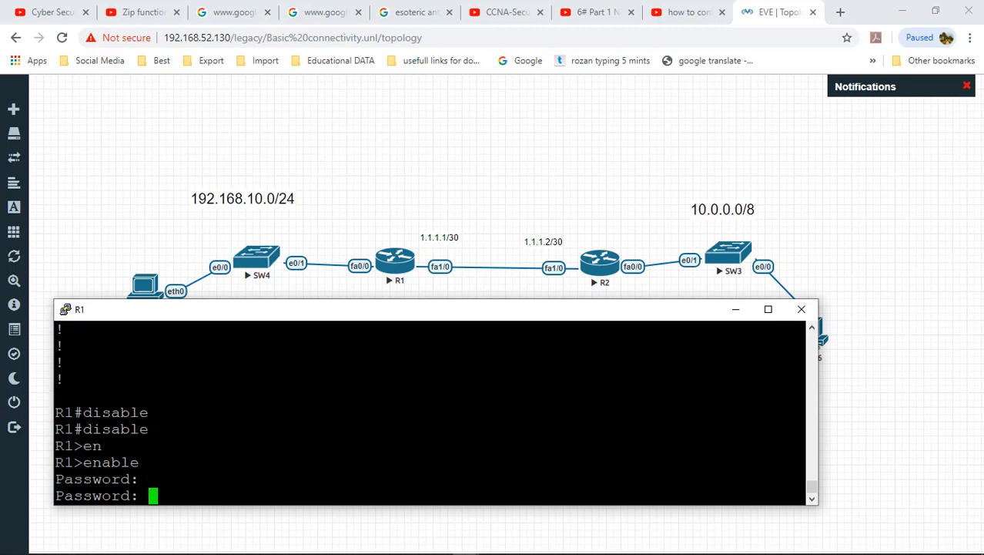
key(Return)
key(Return)
text(conf)
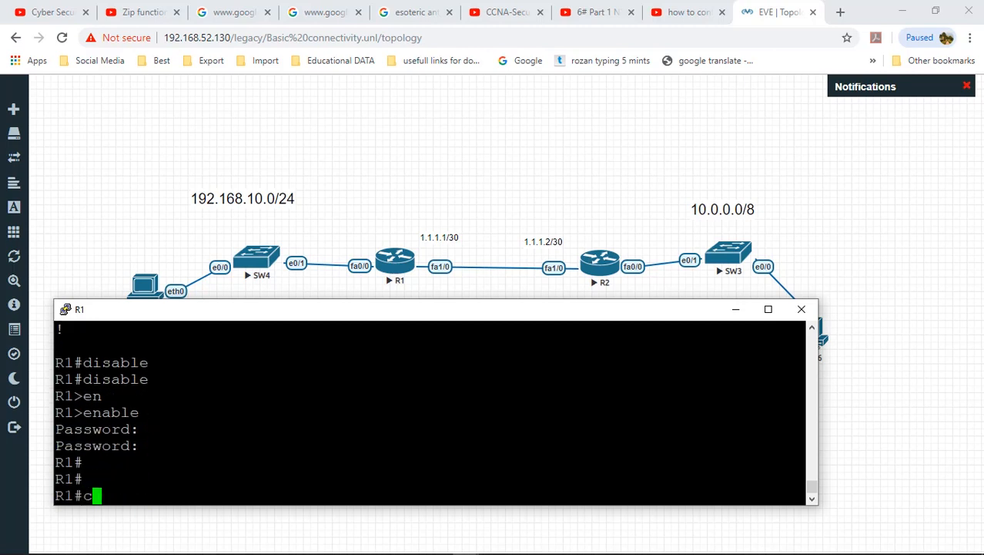
key(Tab)
key(Return)
key(Return)
key(Return)
key(Return)
key(Return)
key(Return)
key(Return)
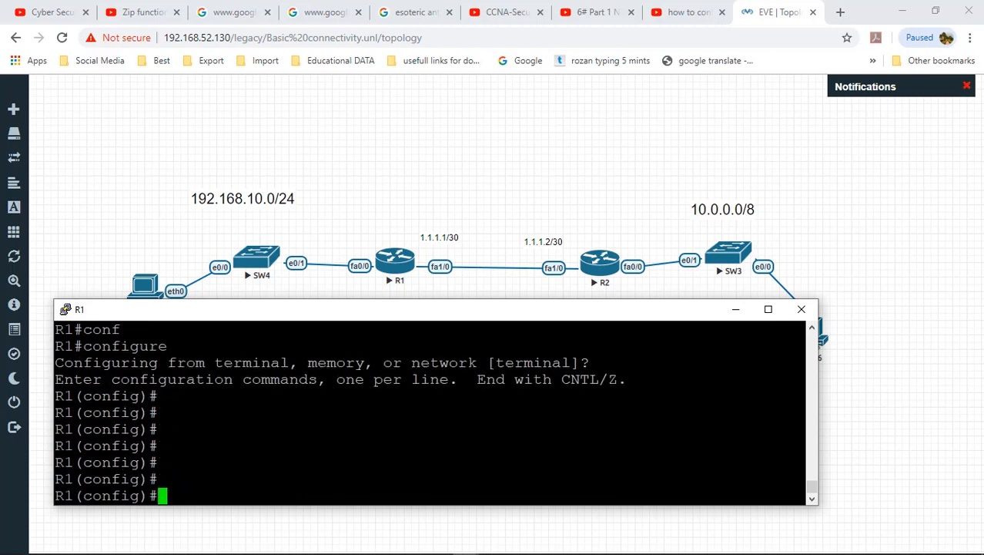
Step: In global configuration, set a password on R1's console line 0 and require login
text(host)
key(BackSpace)
key(BackSpace)
key(BackSpace)
key(Return)
key(Return)
text(lin)
key(Tab)
text(con)
key(Tab)
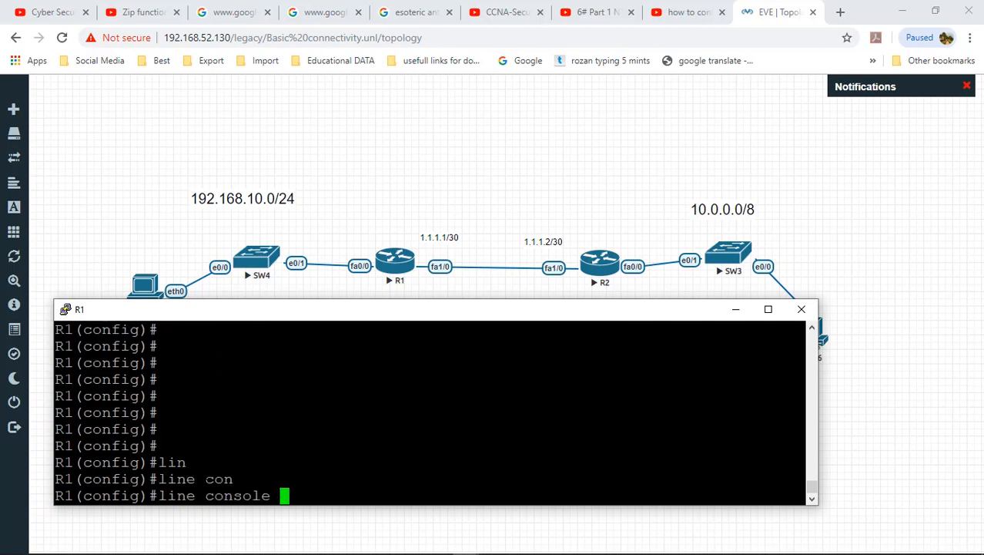
text(0)
key(Return)
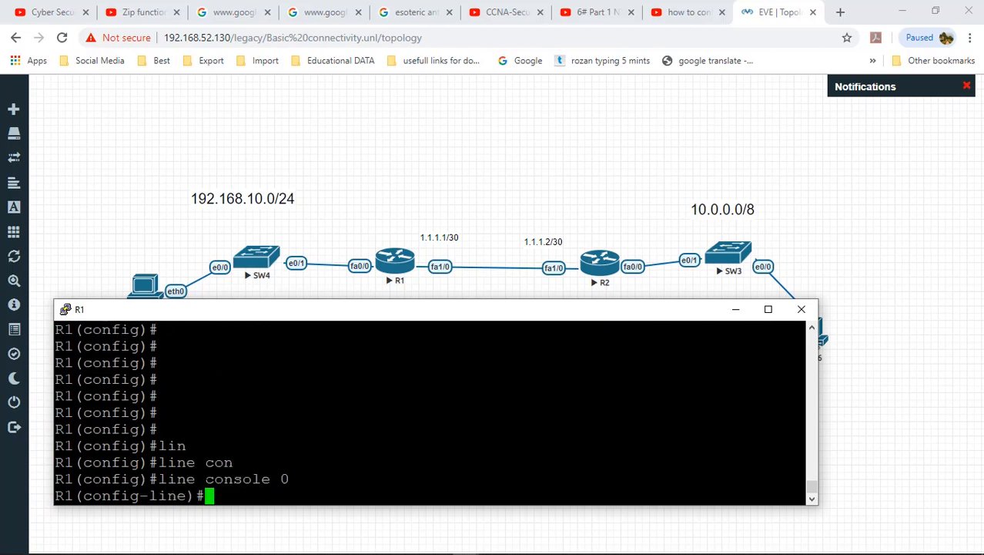
text(pas)
key(Tab)
text(dau)
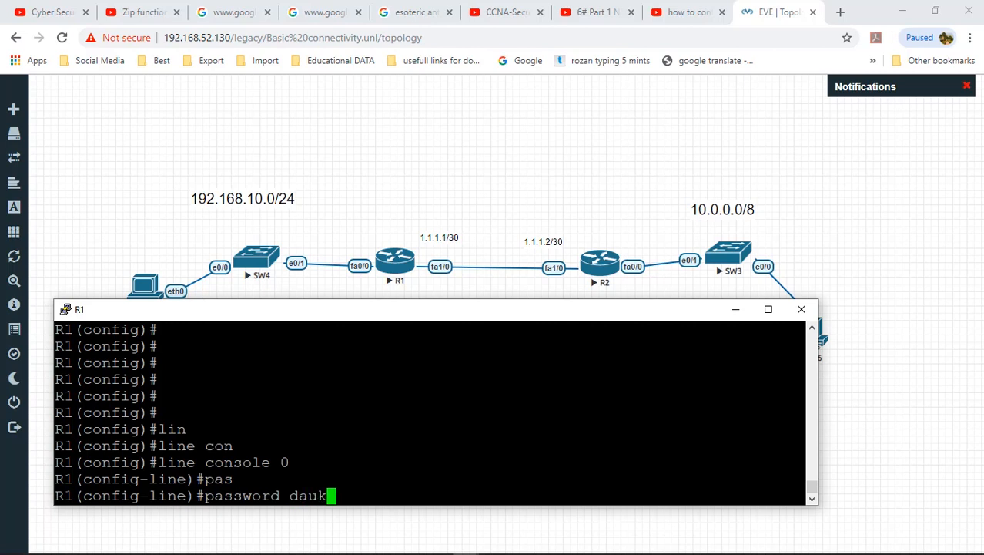
key(BackSpace)
key(BackSpace)
key(BackSpace)
key(BackSpace)
key(BackSpace)
key(BackSpace)
key(BackSpace)
key(BackSpace)
key(BackSpace)
key(BackSpace)
key(BackSpace)
key(BackSpace)
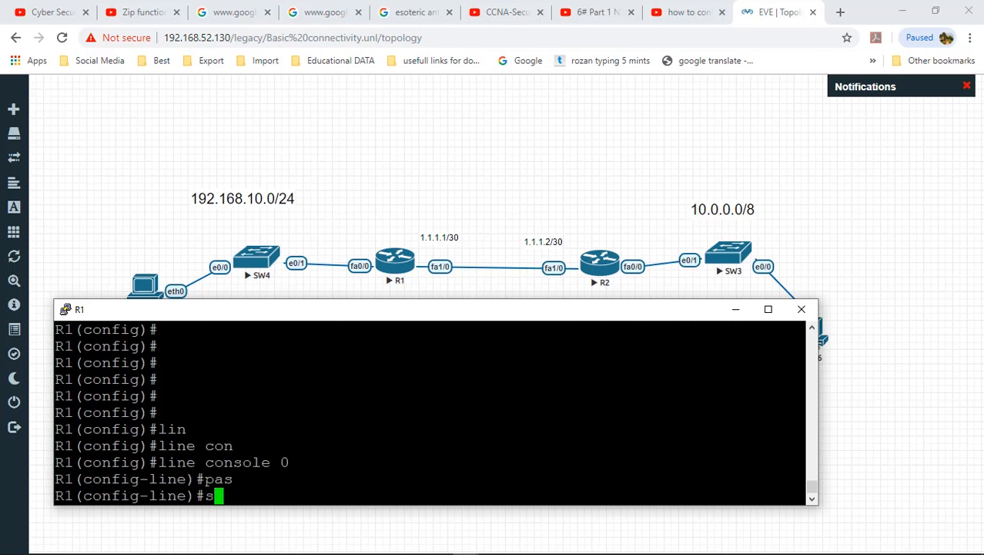
text(se)
key(Tab)
key(BackSpace)
key(BackSpace)
key(BackSpace)
key(BackSpace)
key(BackSpace)
key(BackSpace)
key(BackSpace)
key(BackSpace)
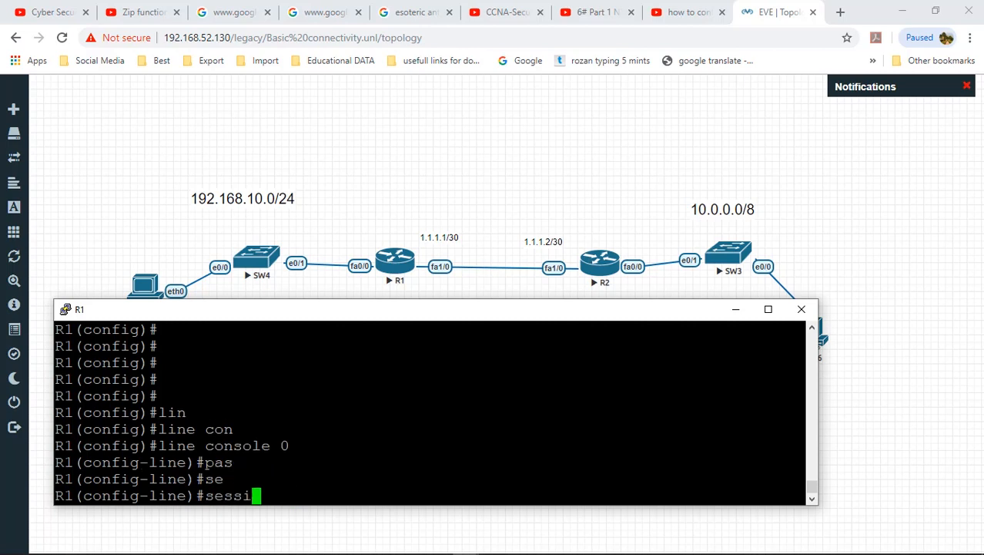
text(pas)
key(Tab)
text(daudkhan)
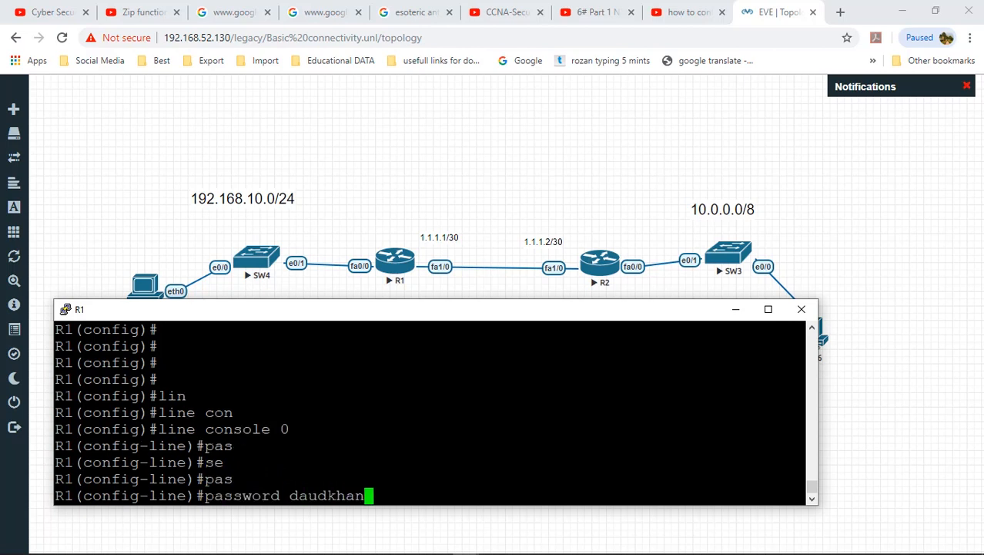
key(Return)
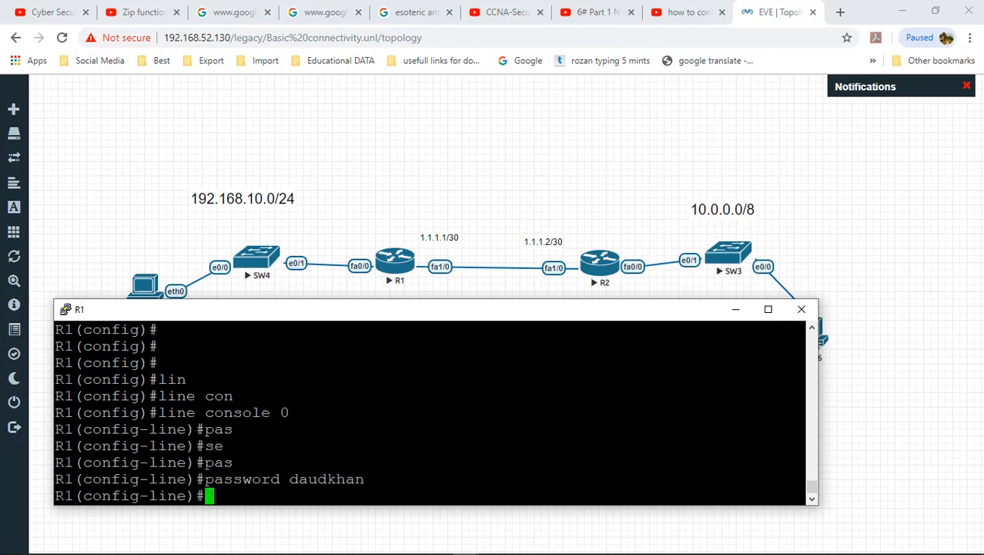
text(login)
key(Return)
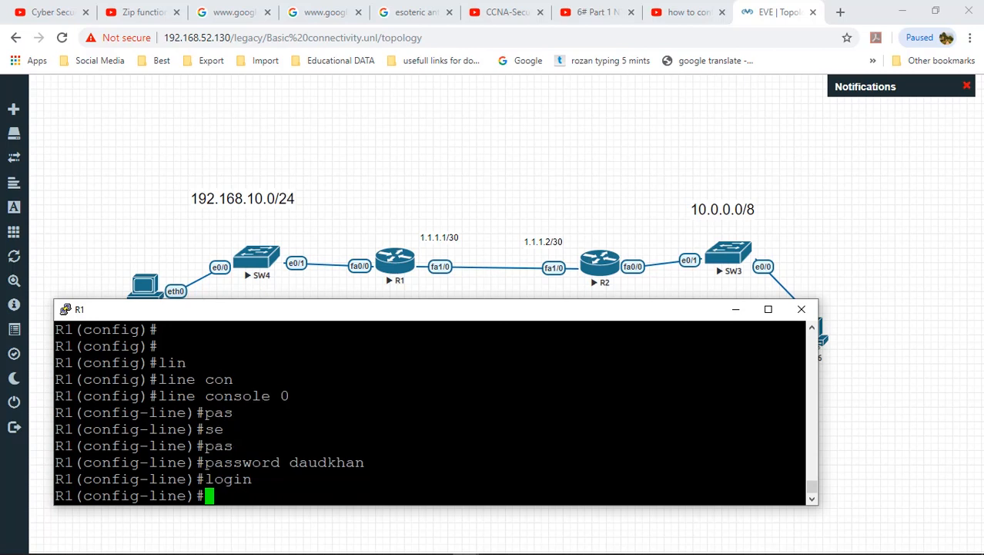
text(exit)
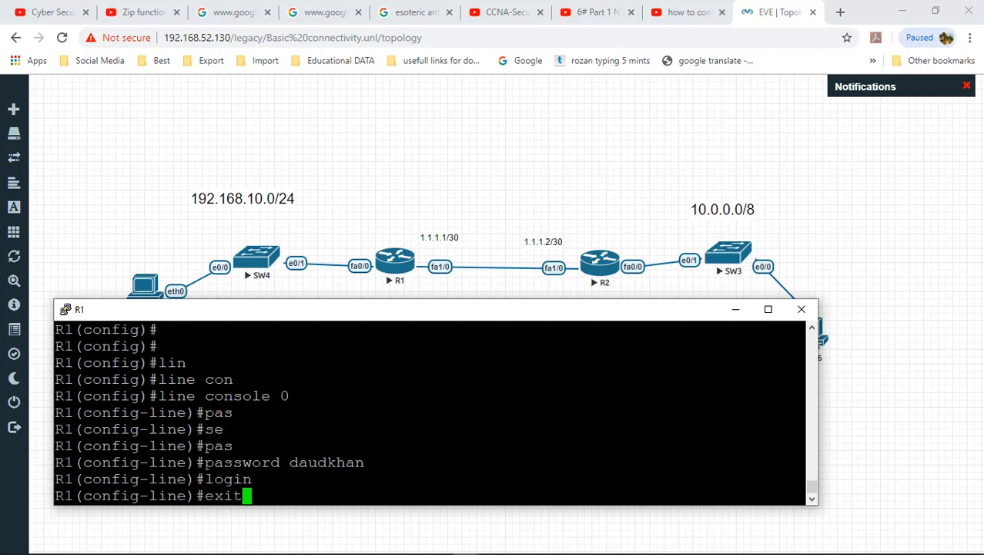
key(Return)
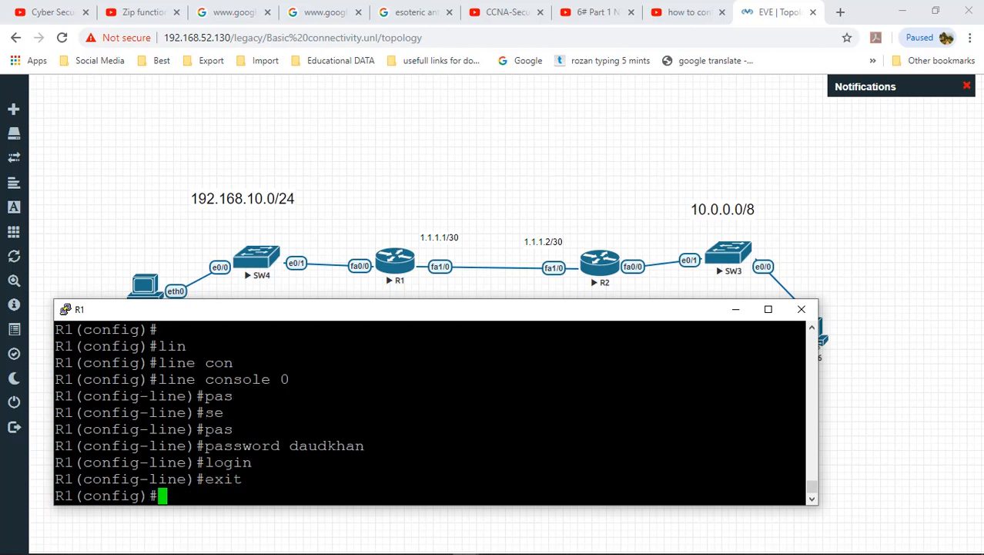
Step: Set the same password on vty lines 0 4 and require login there
text(lin)
key(Tab)
text(vt)
key(Tab)
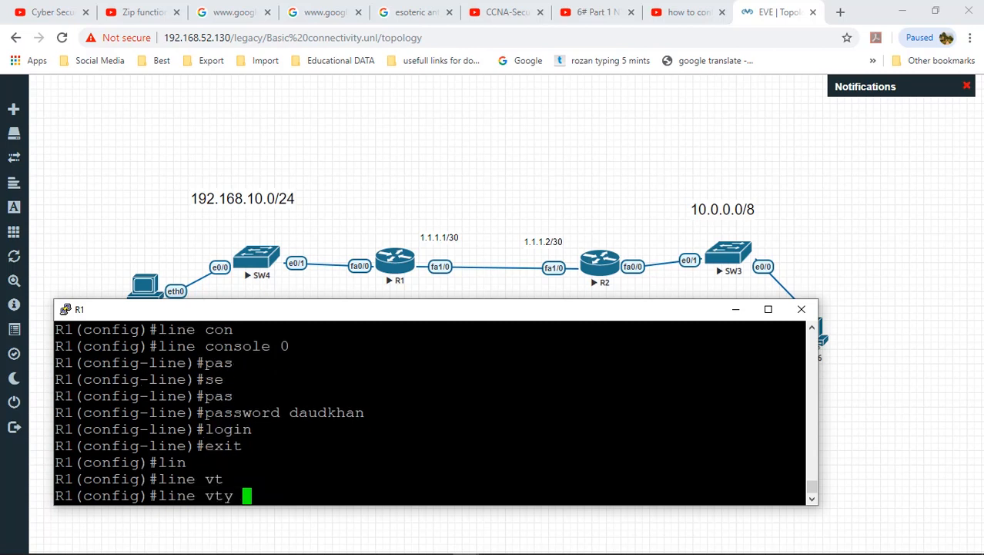
text(0 4)
key(Return)
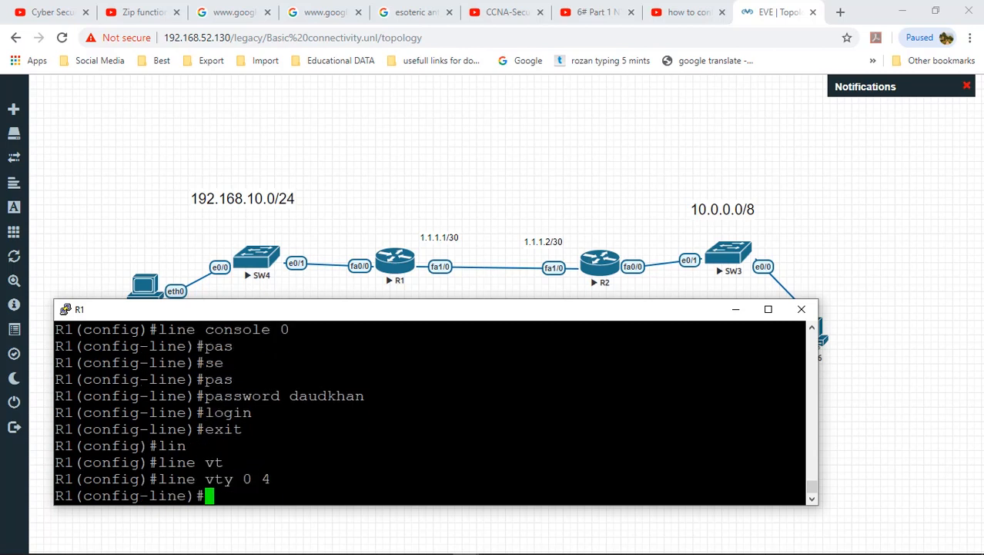
text(log)
key(BackSpace)
key(BackSpace)
key(BackSpace)
text(pas)
key(Tab)
text(daudkhan l)
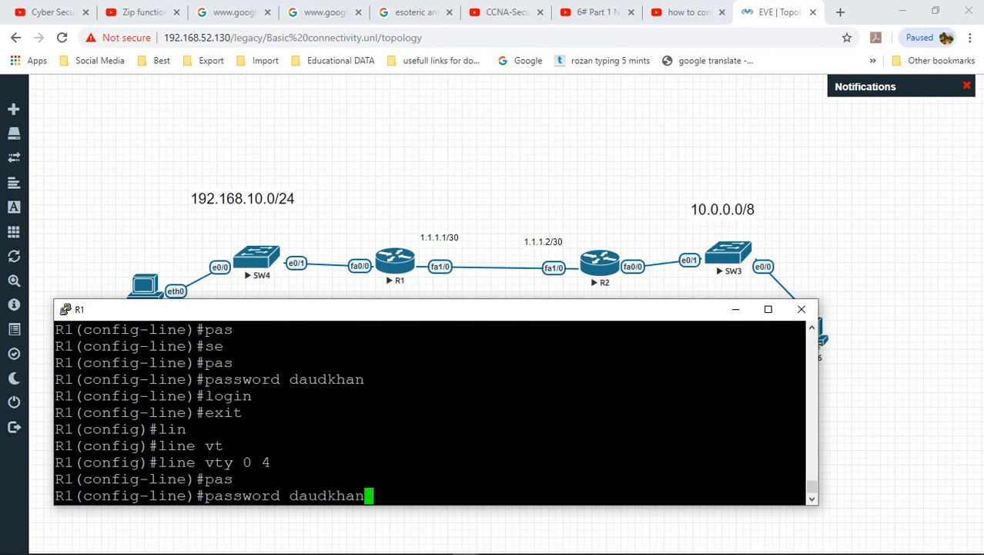
key(BackSpace)
key(BackSpace)
key(Return)
text(login)
key(Return)
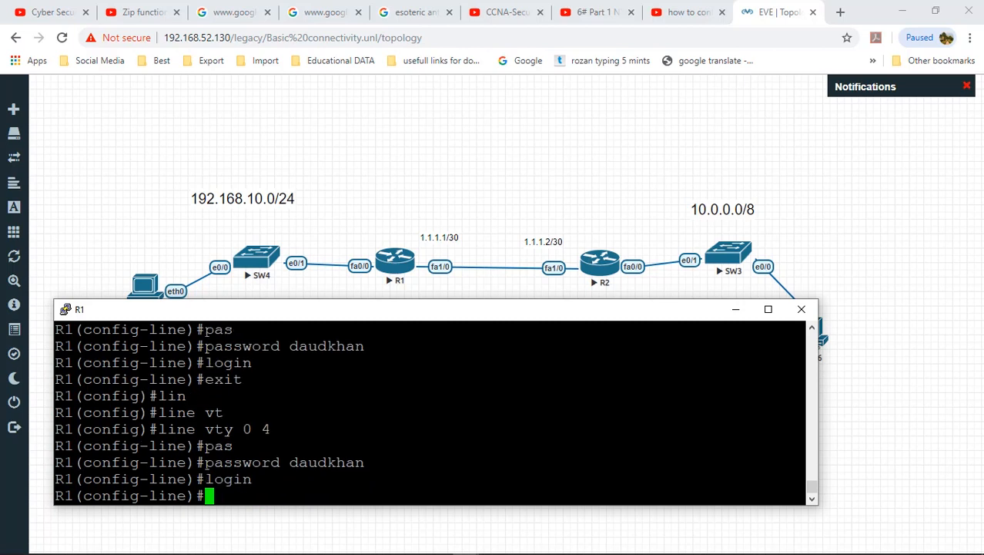
text(exit)
key(Return)
key(Return)
key(Return)
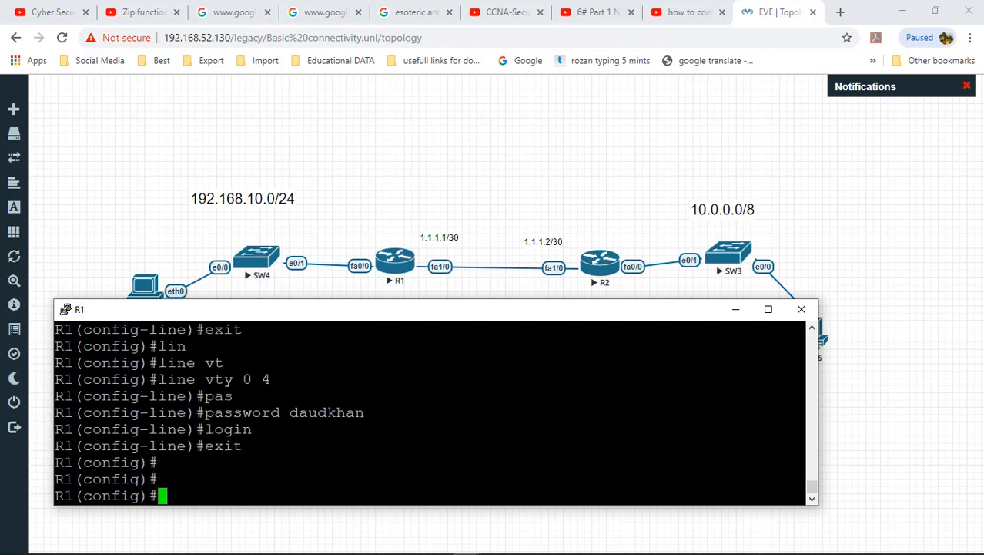
key(Return)
key(Return)
key(Return)
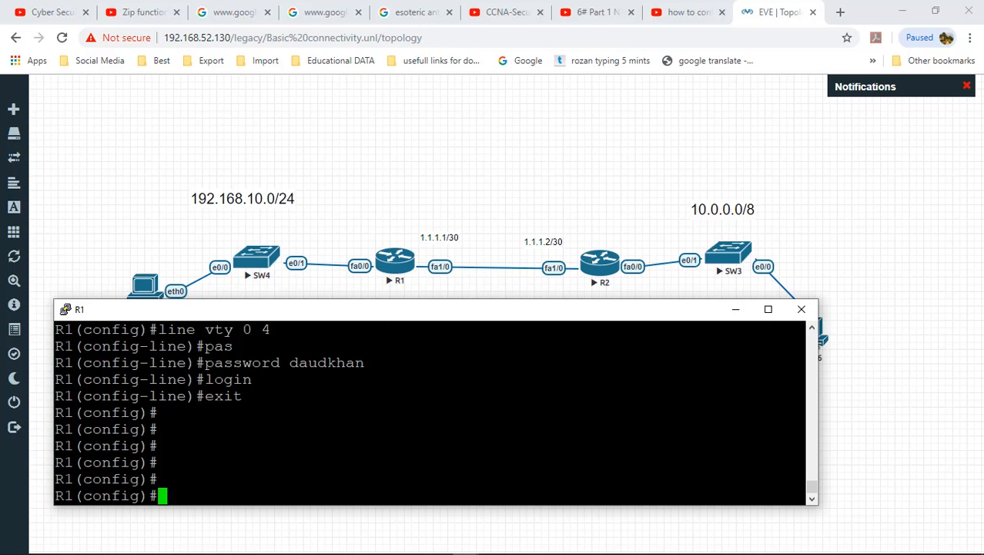
text(in)
key(Tab)
Step: Bring up R1's FastEthernet1/0 with address 1.1.1.1 255.255.255.252
text(fa)
key(Tab)
text(1/0)
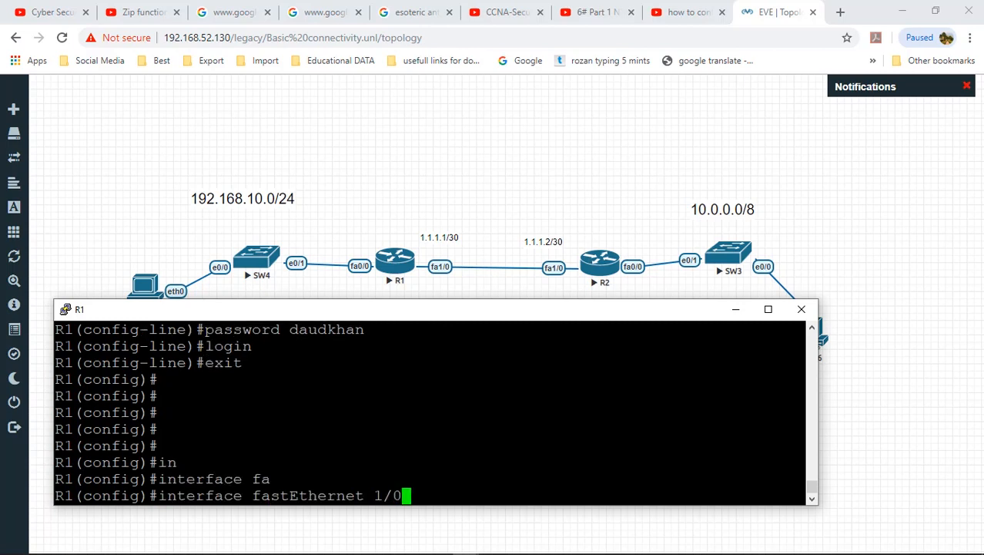
key(Return)
text(no shut)
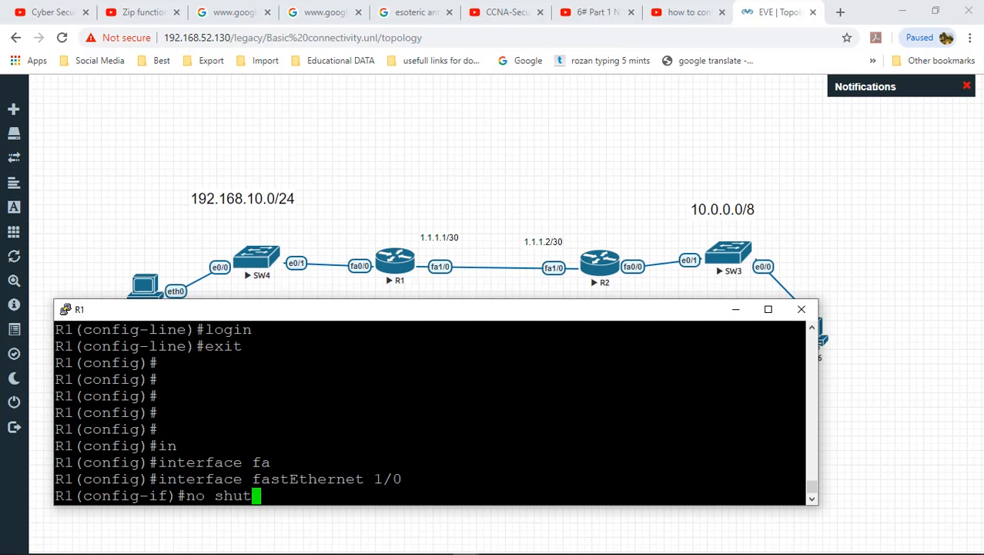
key(Tab)
key(Return)
text(ip a)
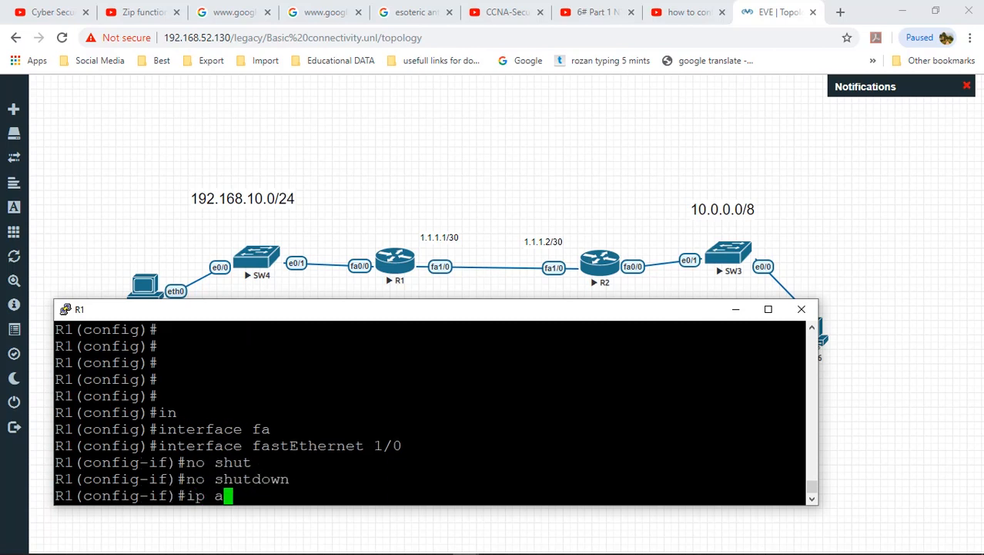
text(dd)
key(Tab)
text(1.1.1.1)
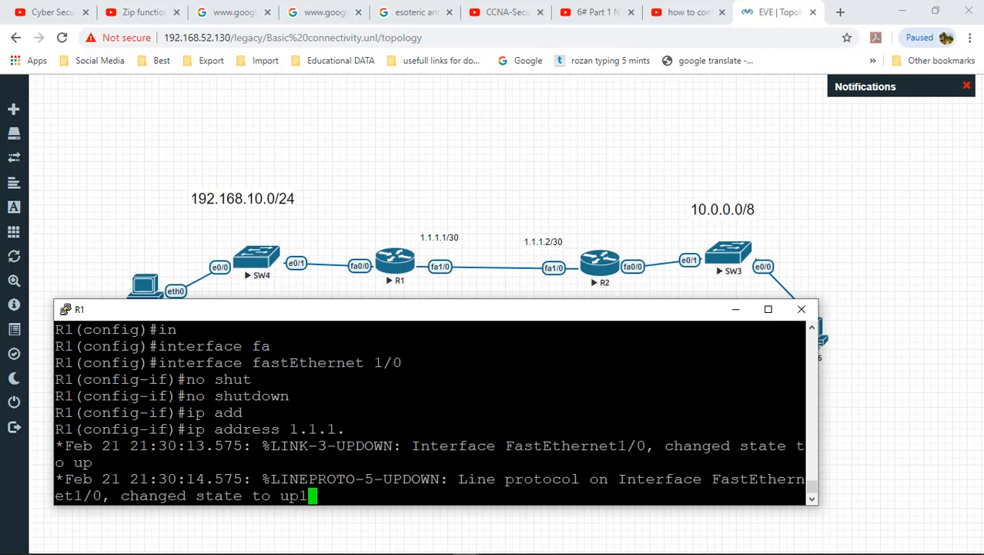
key(Tab)
text(25)
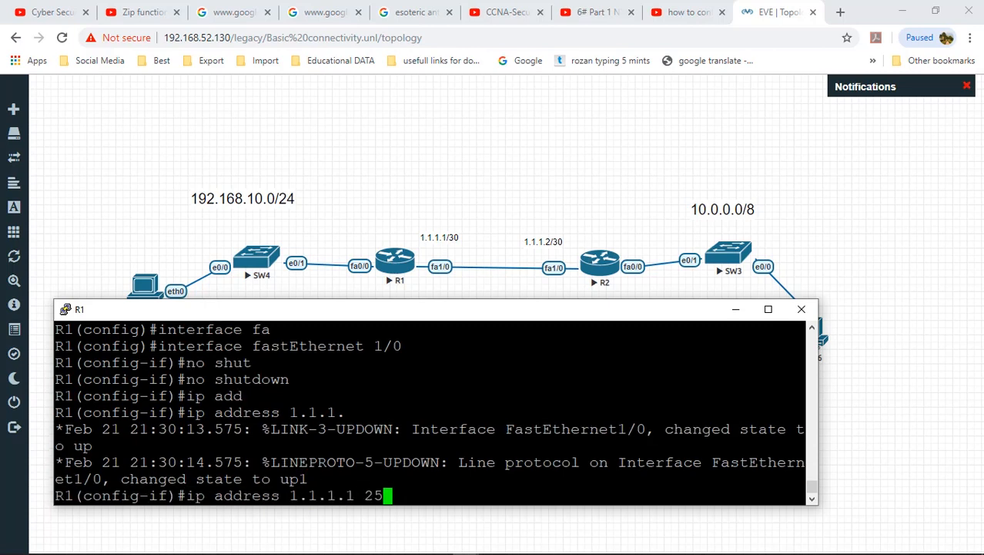
text(5.255.255.255.252)
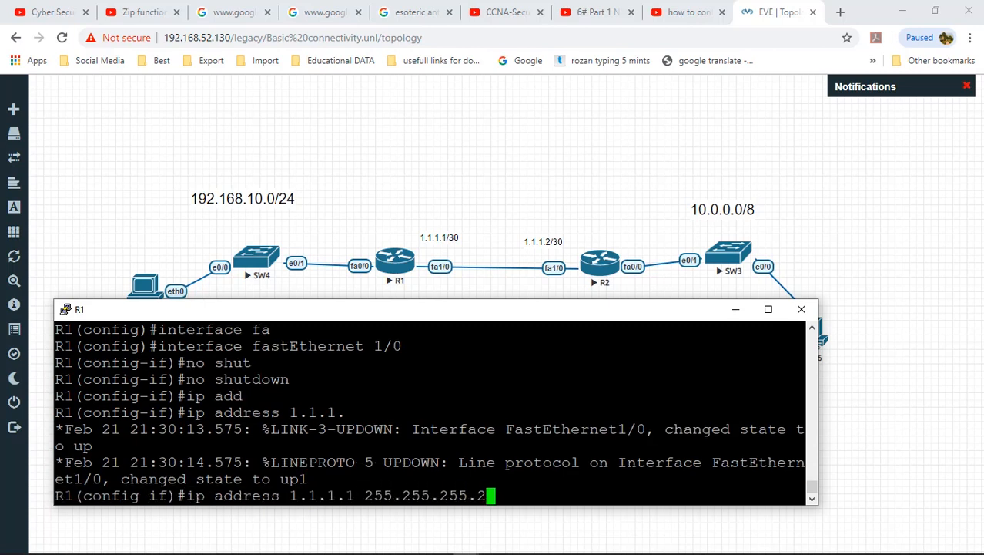
key(Return)
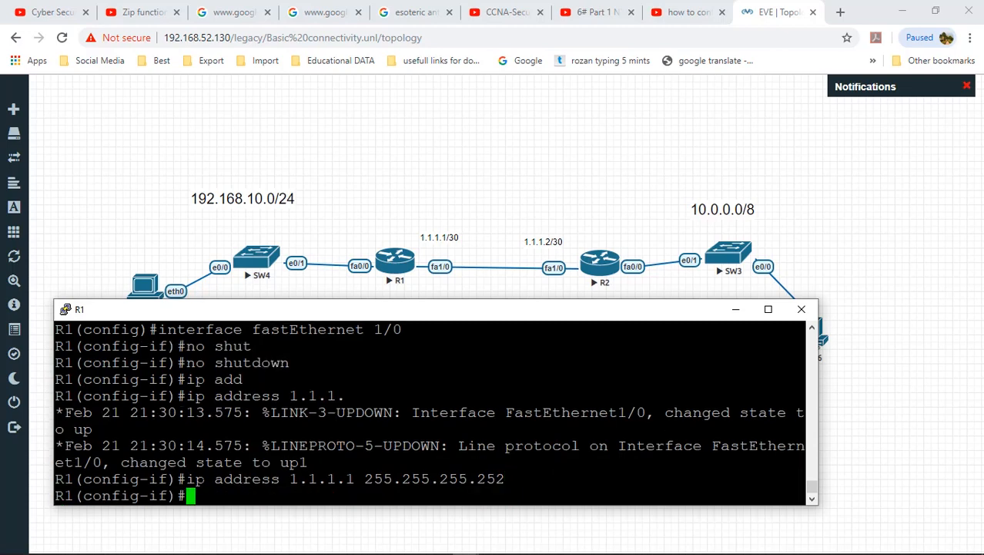
text(exit)
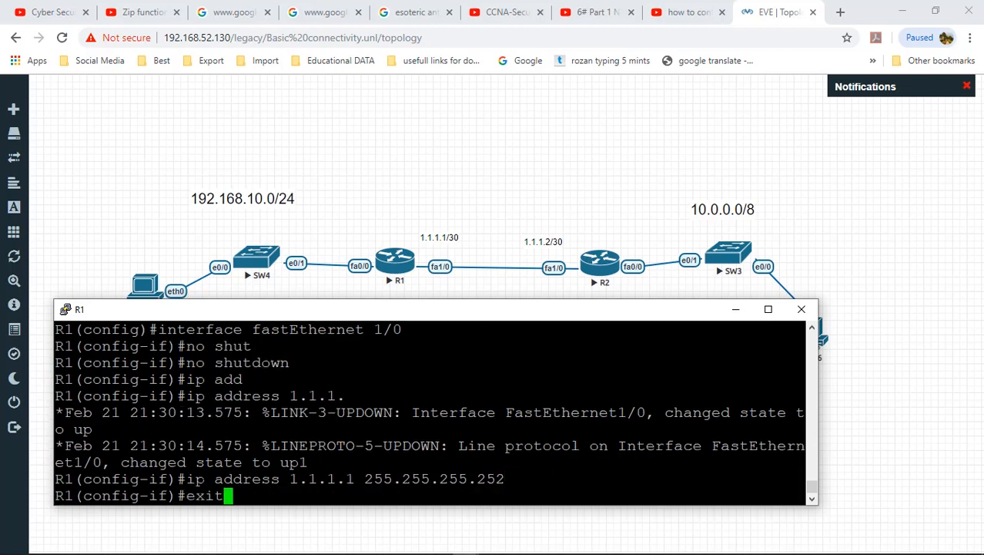
key(Return)
key(Return)
key(Return)
Step: Bring up FastEthernet0/0 with address 192.168.10.1 255.255.255.0 and exit interface configuration
text(in)
key(Tab)
text(fa)
key(Tab)
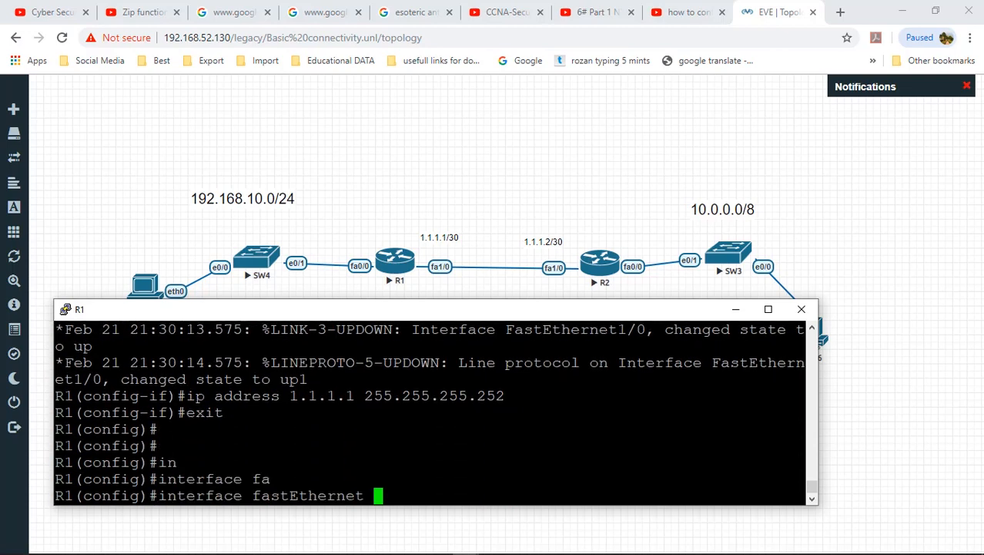
text(0/0)
key(Return)
text(no sh)
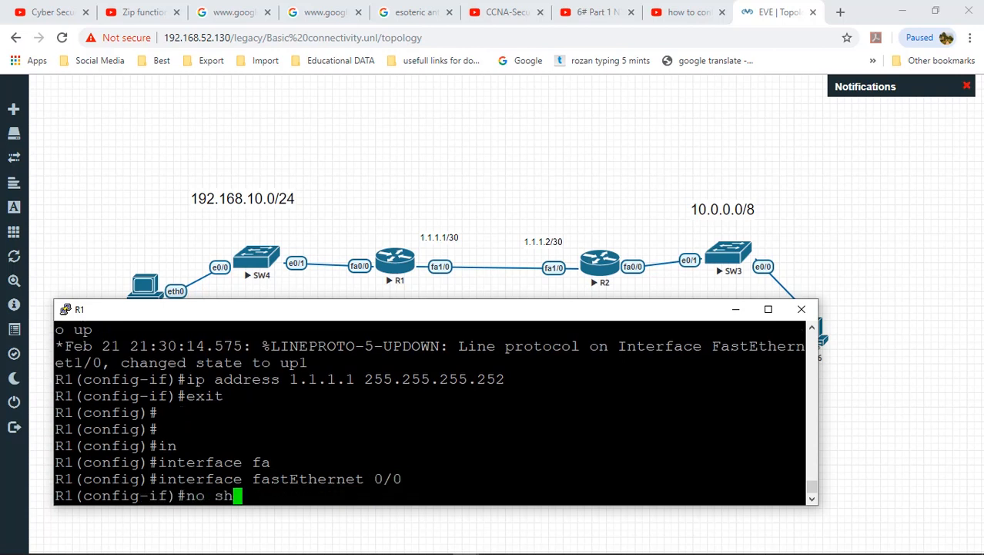
text(ut)
key(Tab)
key(Return)
key(Return)
key(Return)
key(Return)
text(ip a)
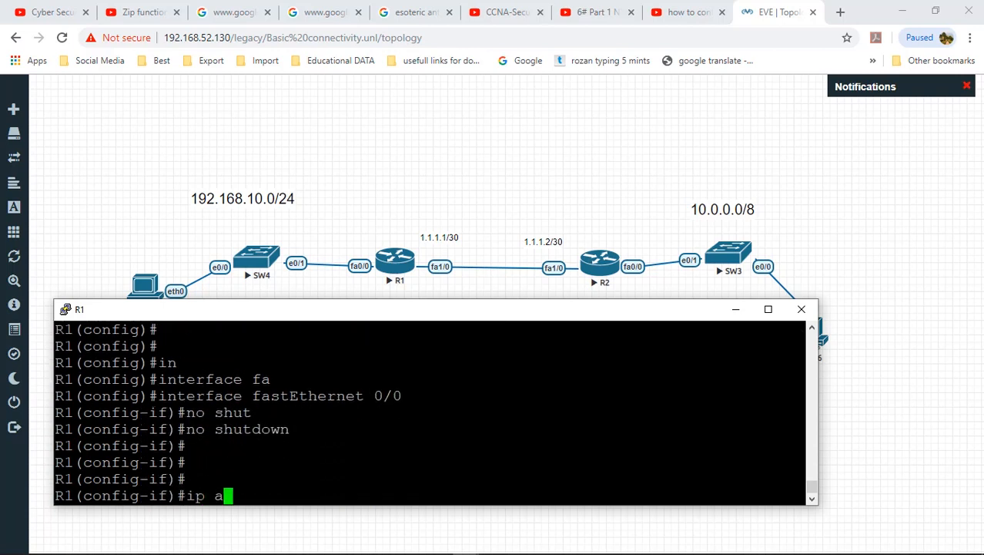
text(dd)
key(Tab)
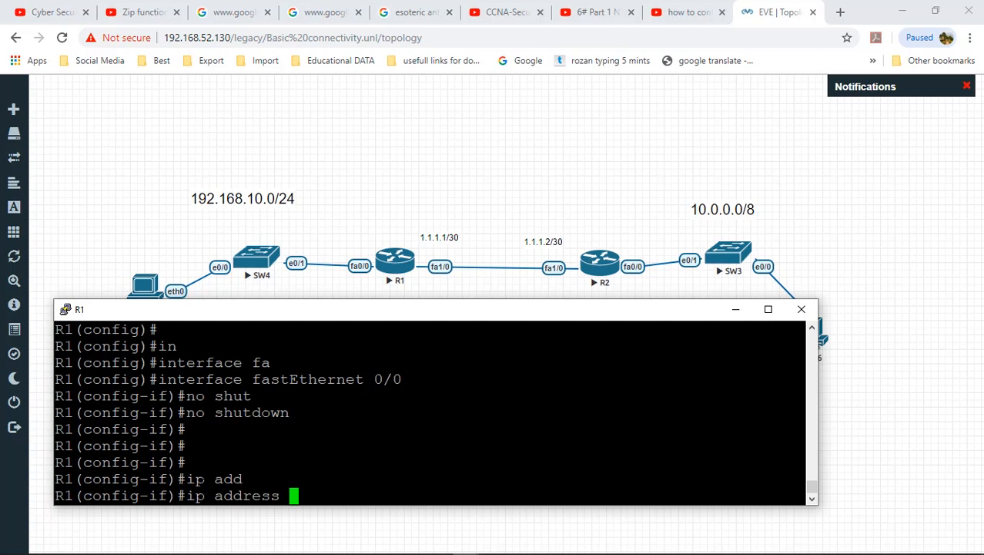
text(192.168)
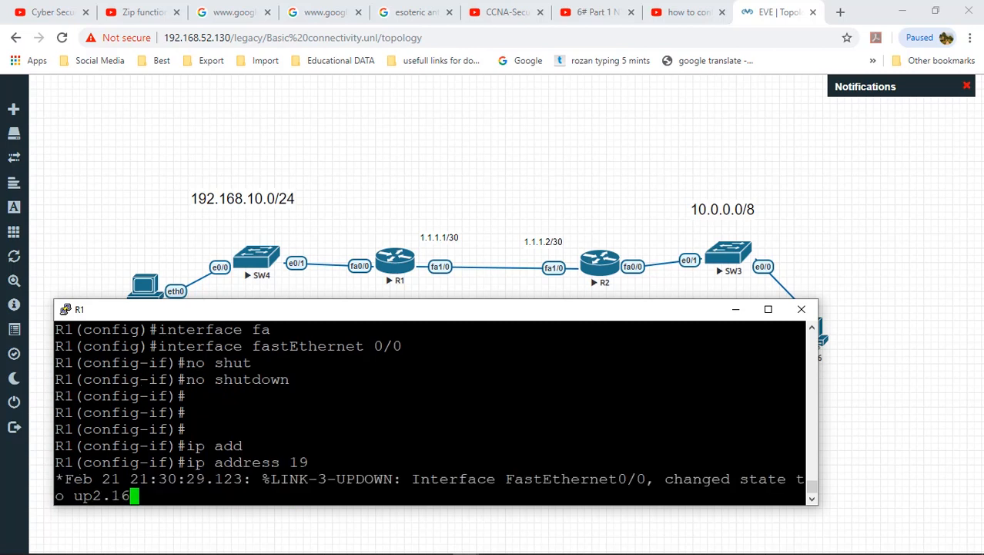
text(.10.1 )
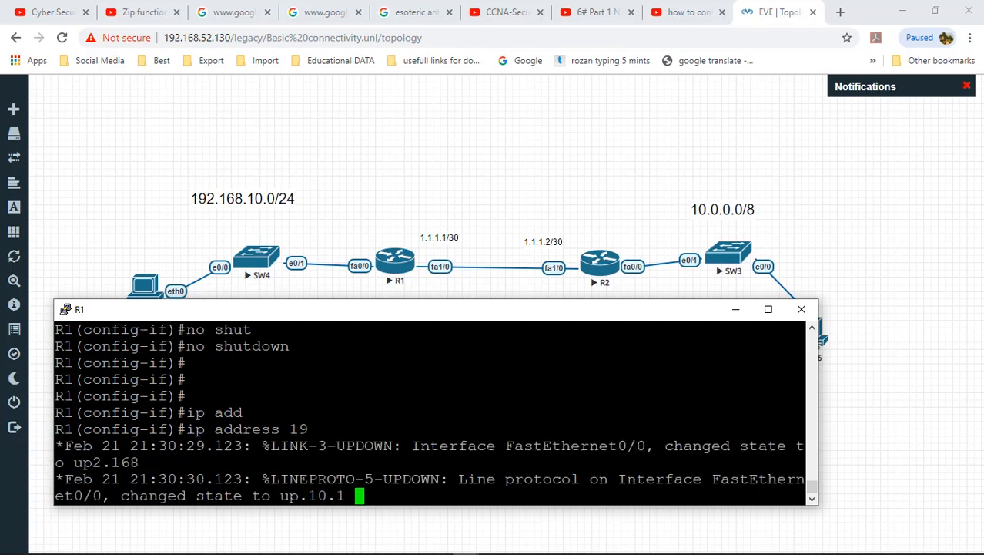
text(255.255.255.0)
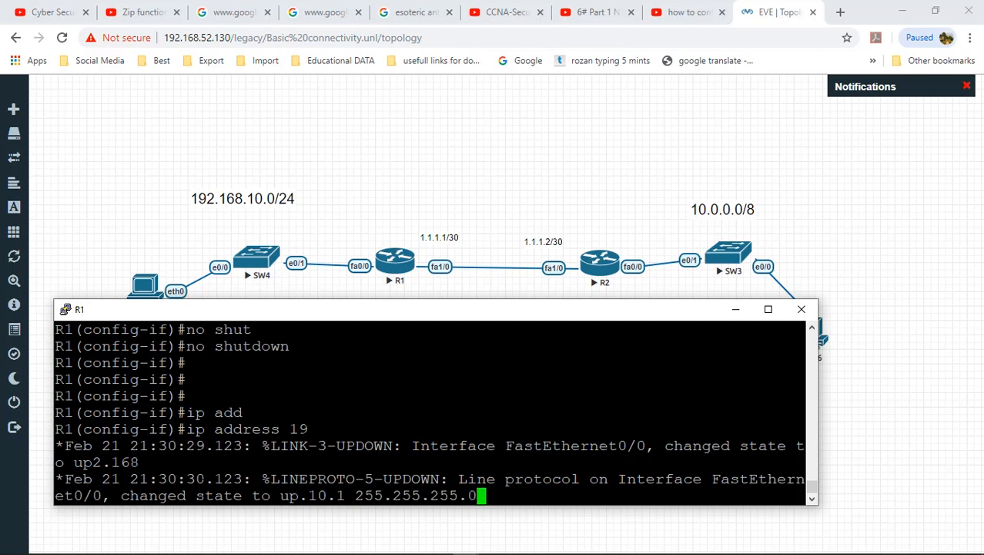
key(ctrl+r)
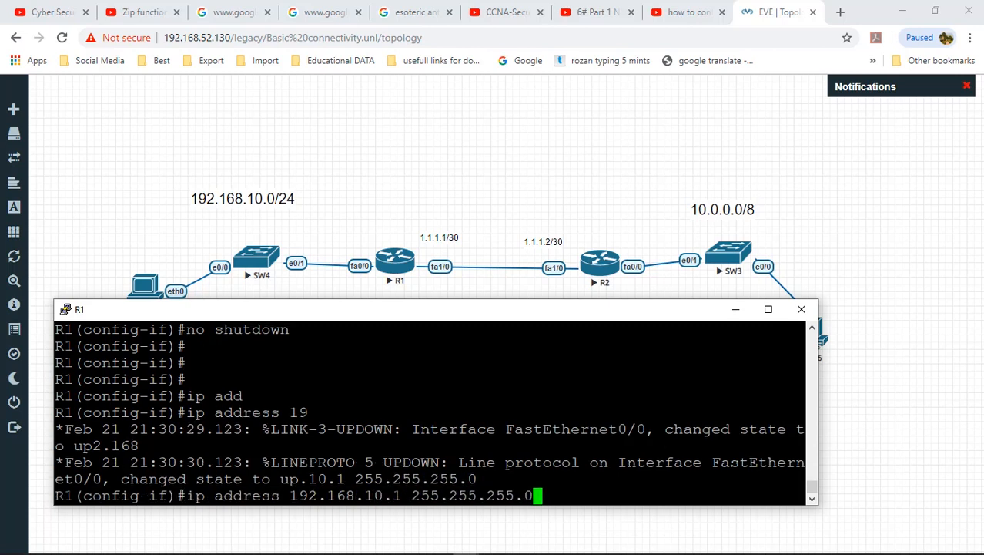
drag(190, 495, 524, 497)
click(528, 495)
key(Return)
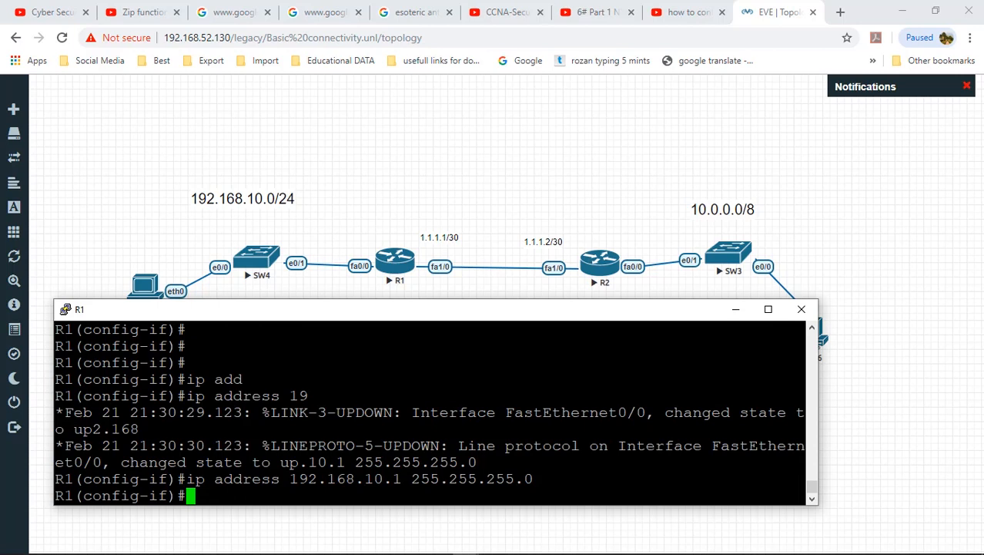
key(Return)
key(Return)
key(Return)
key(Return)
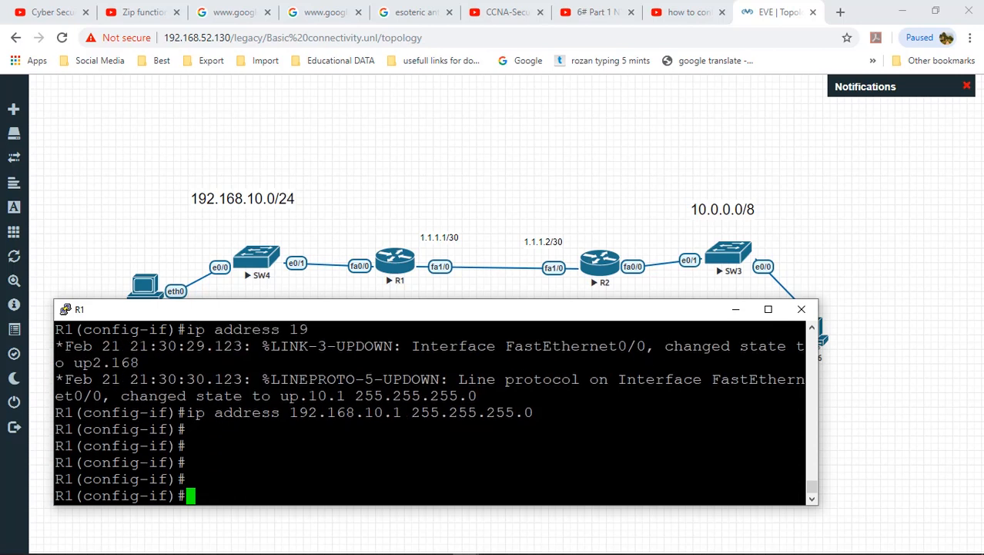
text(exit)
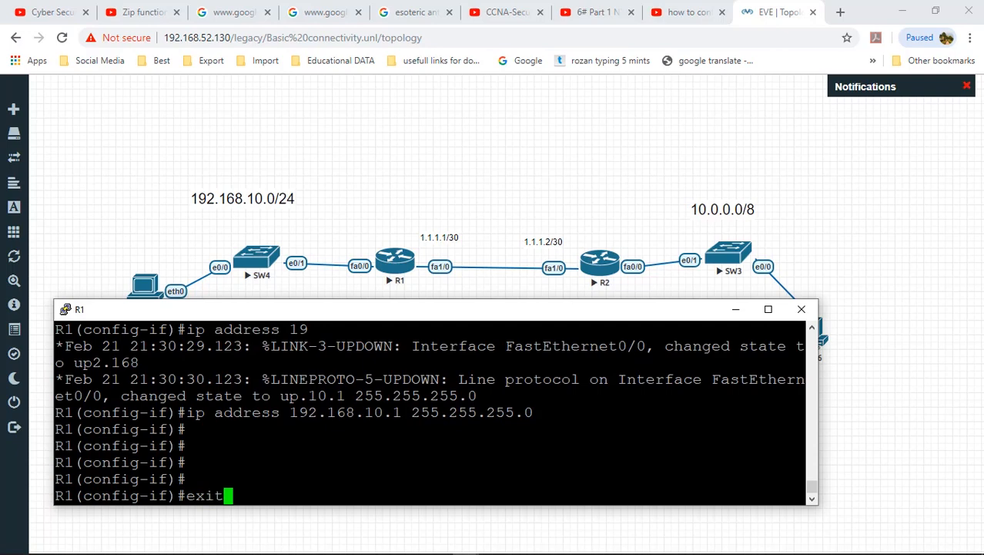
key(Return)
key(Return)
key(Return)
Step: Add a static route to 10.0.0.0 255.0.0.0 via next hop 1.1.1.2
text(exit)
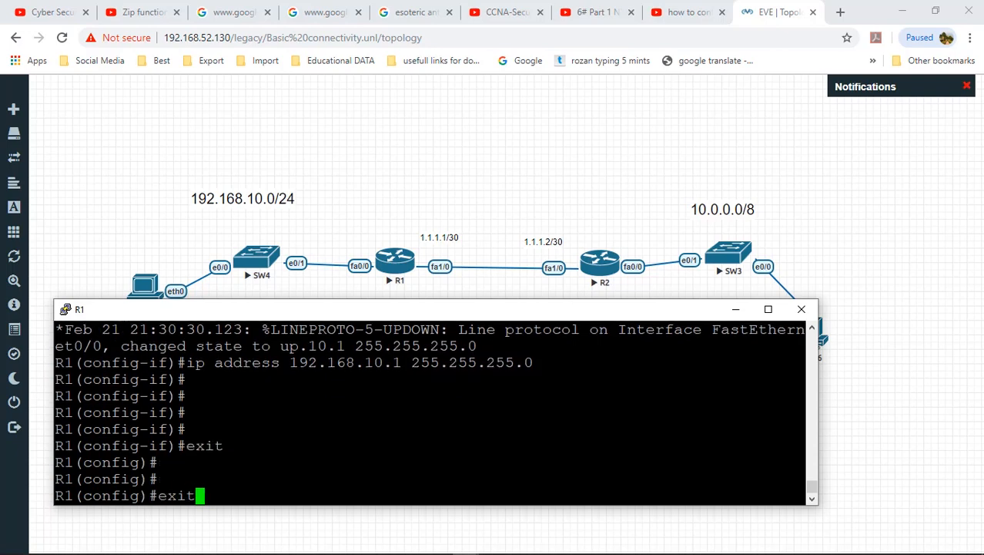
key(BackSpace)
key(BackSpace)
key(BackSpace)
key(BackSpace)
text(ip)
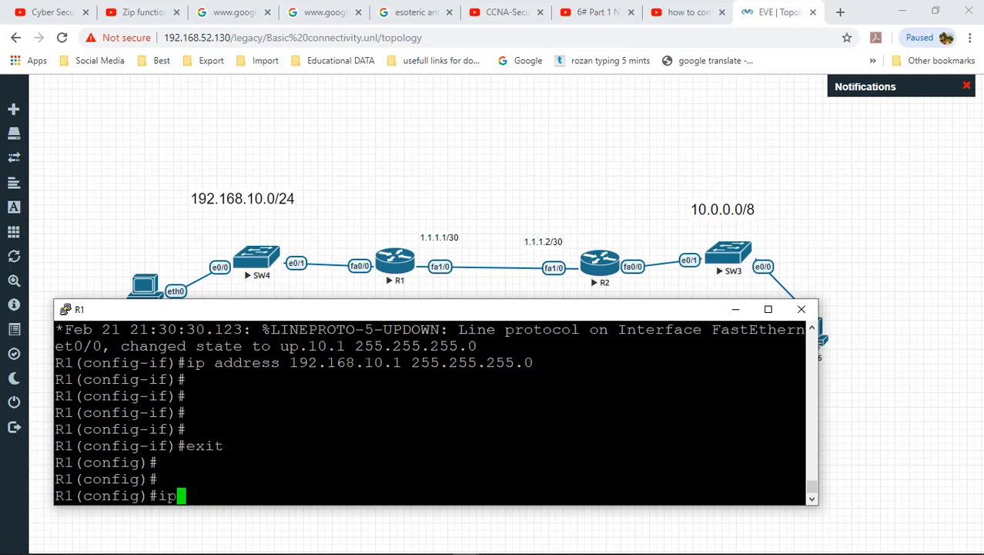
key(Tab)
key(Tab)
key(Tab)
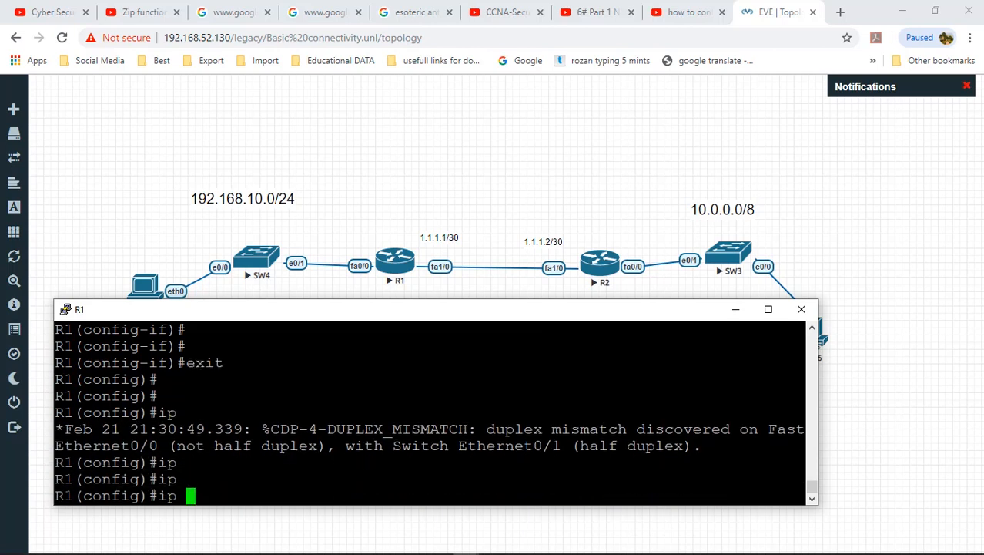
text(rout)
key(Tab)
text(e)
key(Tab)
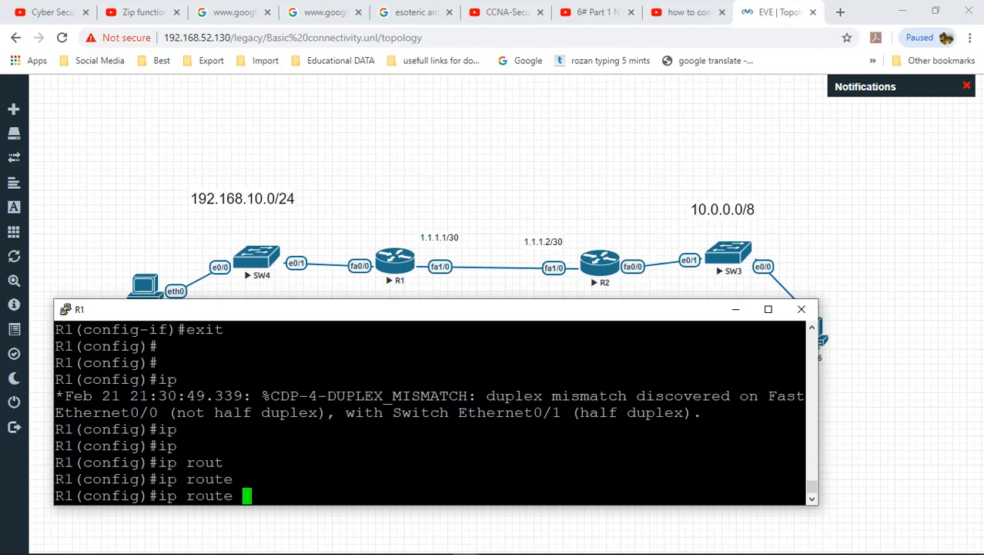
text(10.0.)
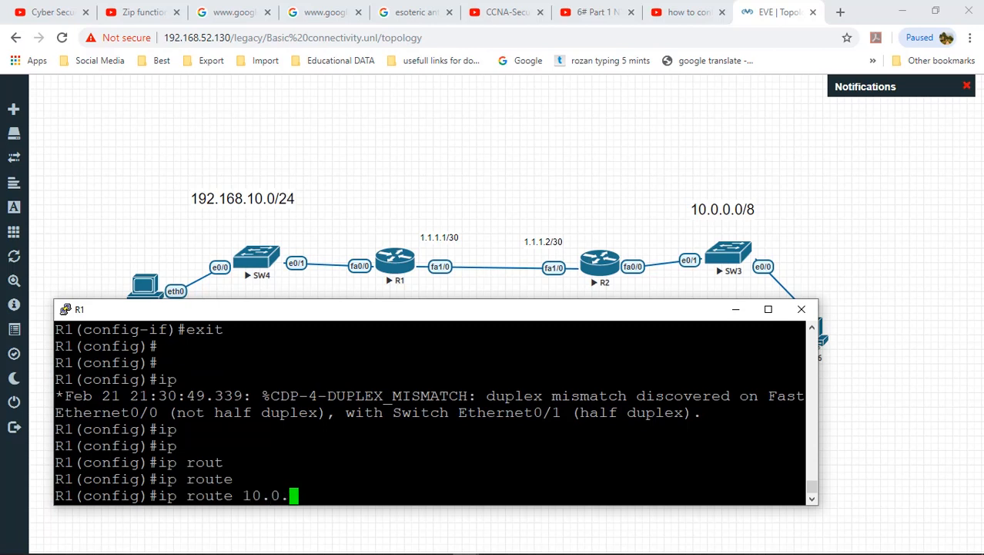
text(0.0 255.0.0.)
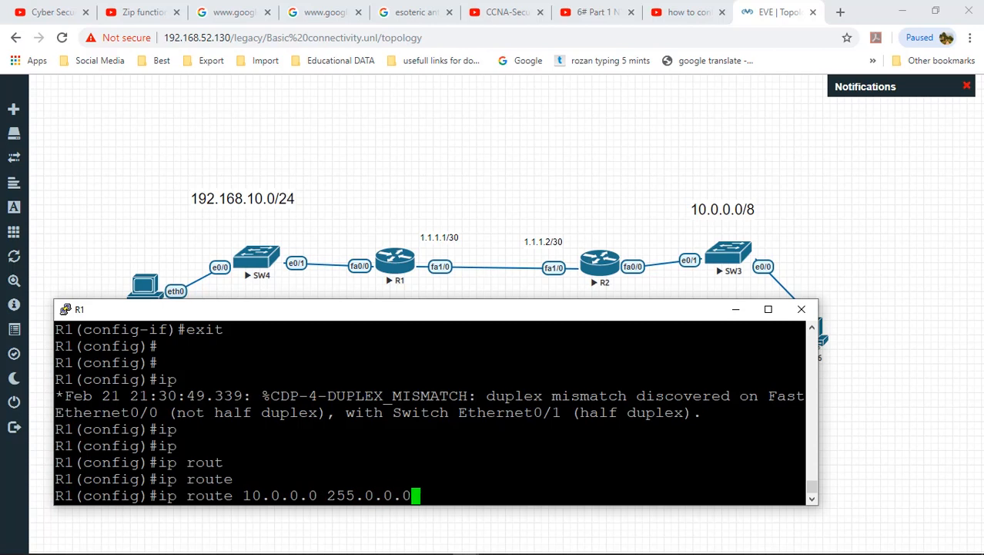
text(0 1.1.1.1)
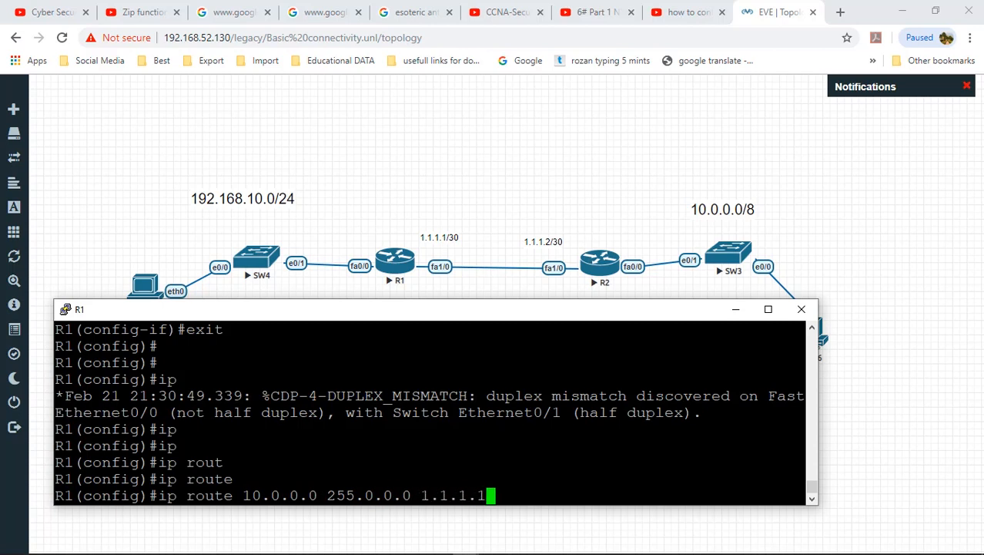
key(BackSpace)
text(2)
key(BackSpace)
key(Return)
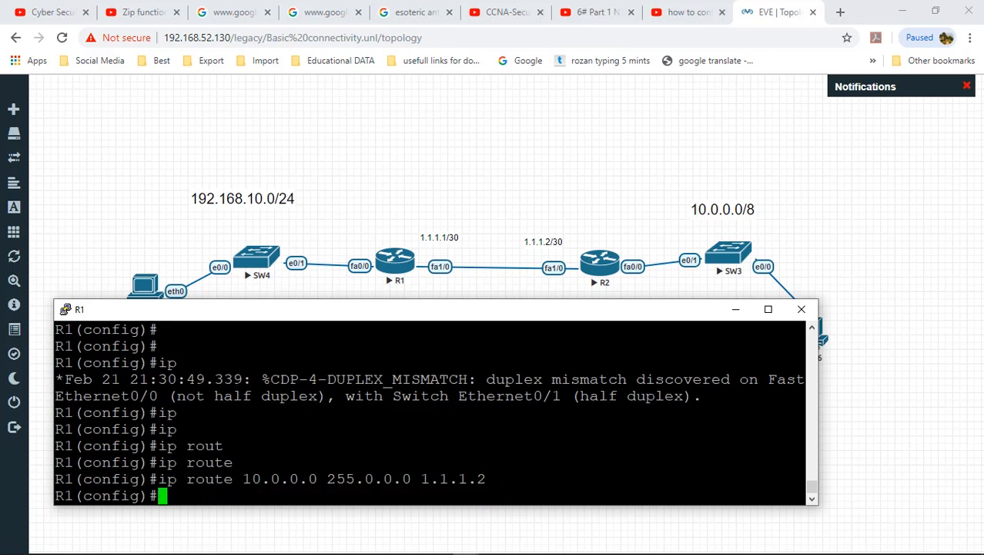
Step: Leave configuration mode and save R1's running configuration with write
text(end)
key(Return)
text(wr)
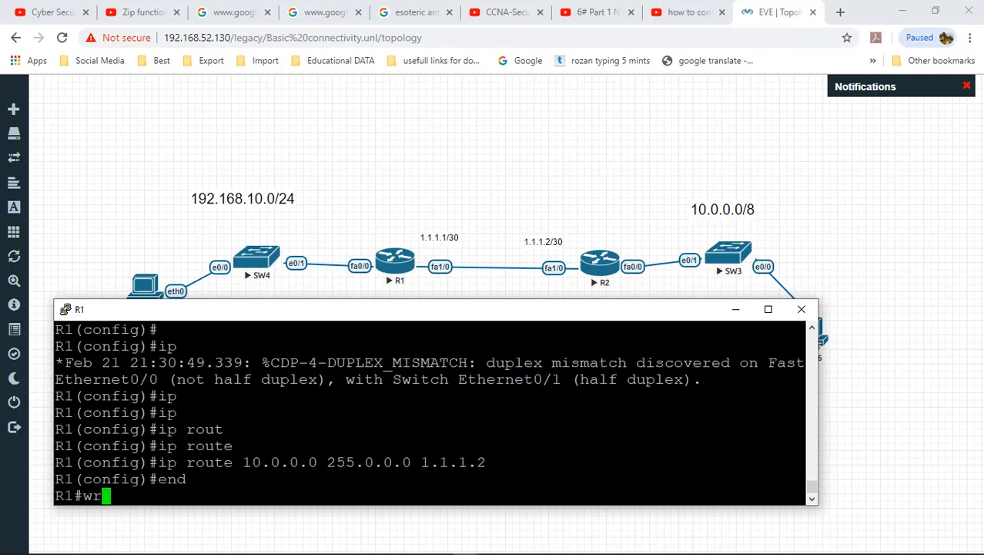
key(Return)
key(Return)
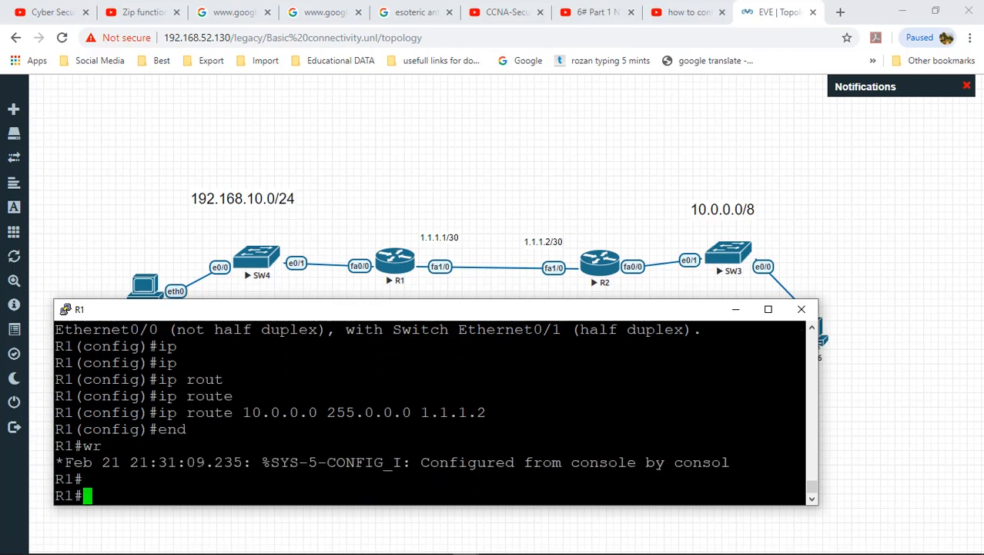
text(wr)
key(Tab)
key(Return)
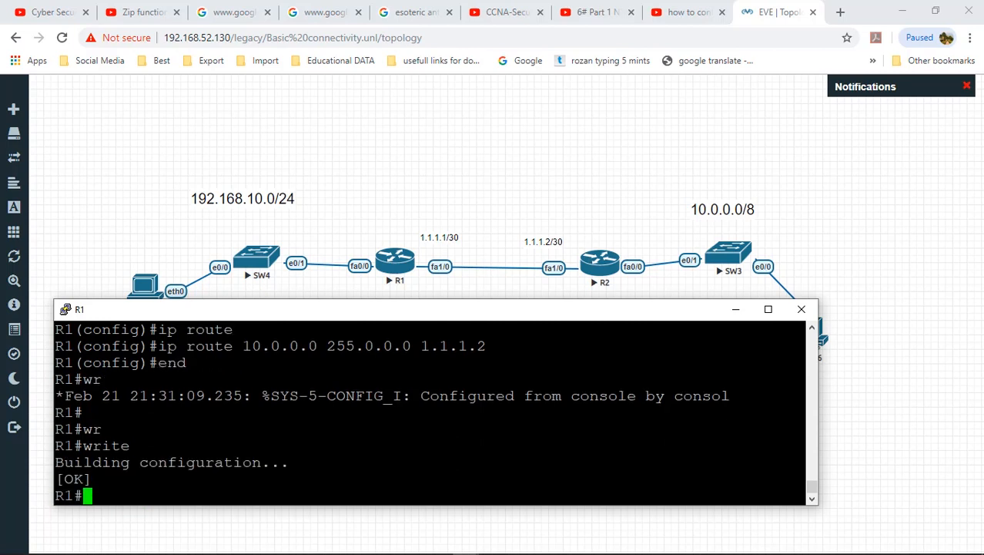
Step: Close the R1 console and open R2's console, moving it to reveal the topology
click(802, 309)
mouse_move(431, 551)
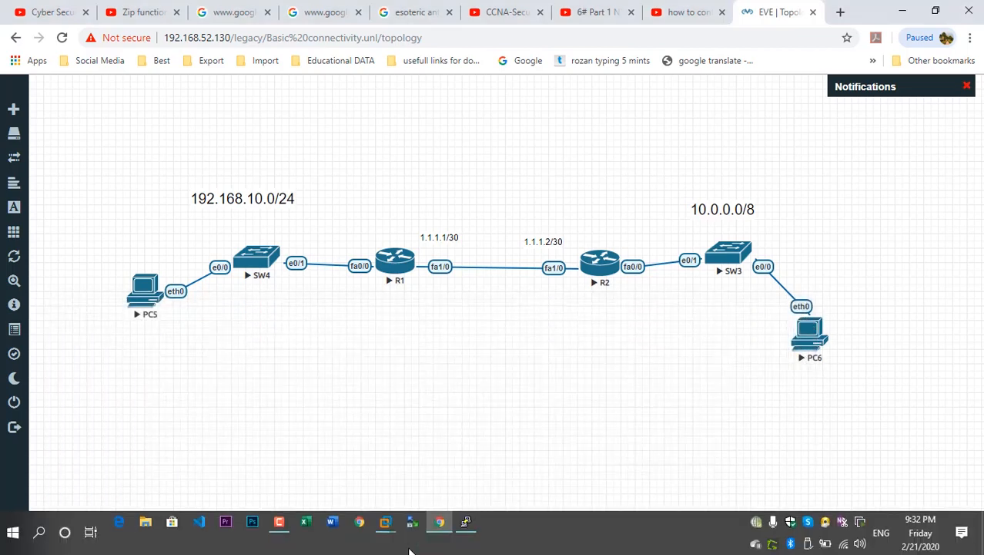
click(466, 528)
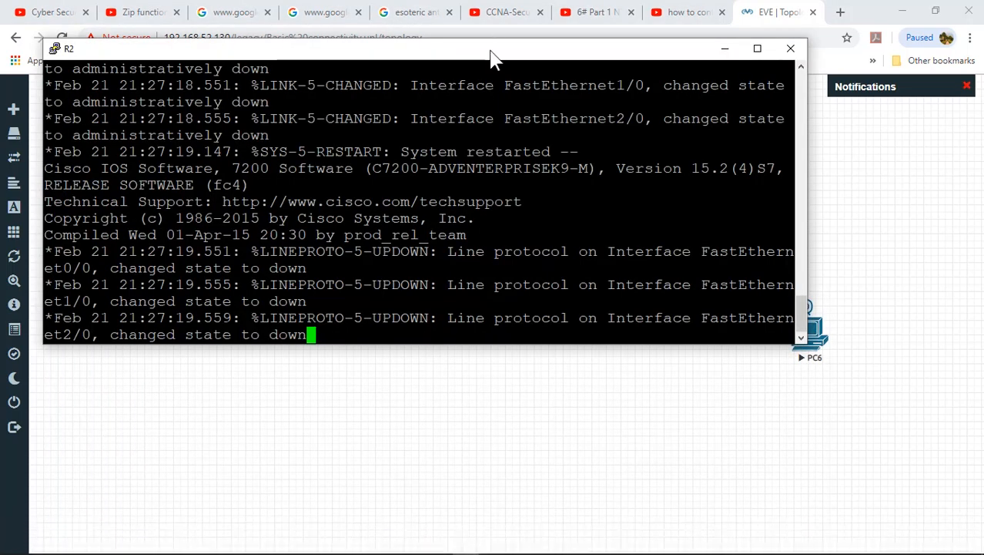
drag(494, 58, 509, 308)
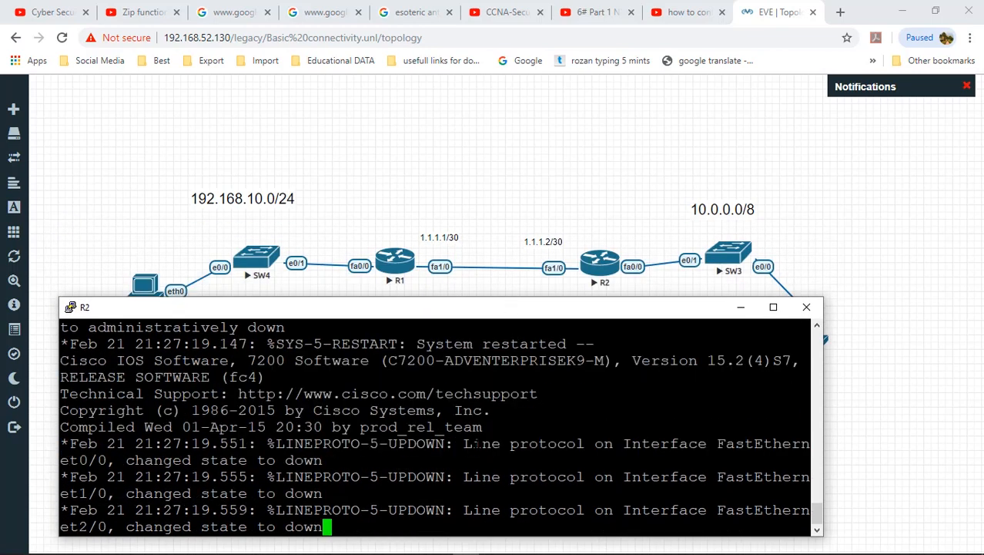
Step: Enter privileged and global configuration mode on R2 and set its hostname
key(Return)
key(Return)
key(Return)
text(en)
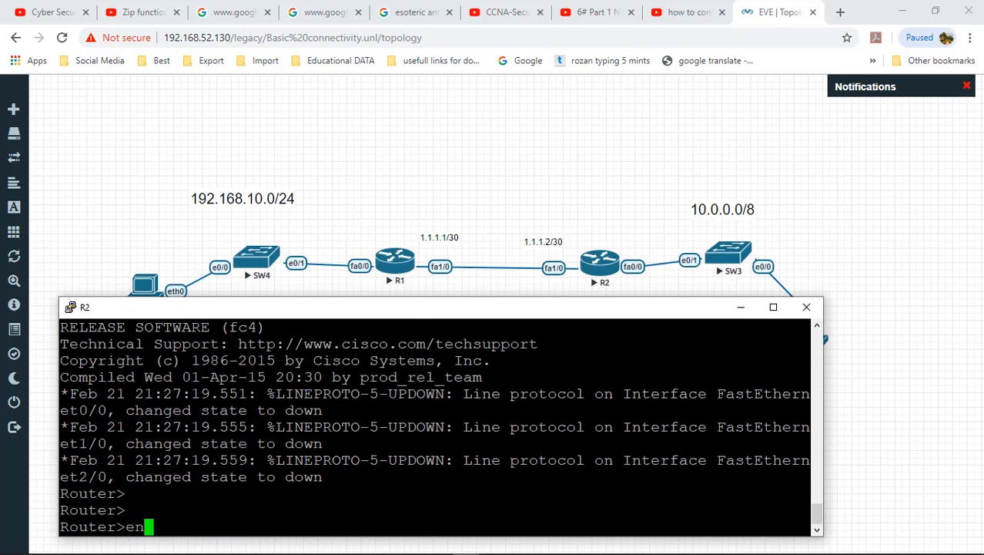
key(Tab)
key(Return)
text(conf)
key(Tab)
key(Return)
key(Return)
key(Return)
key(Return)
key(Return)
key(Return)
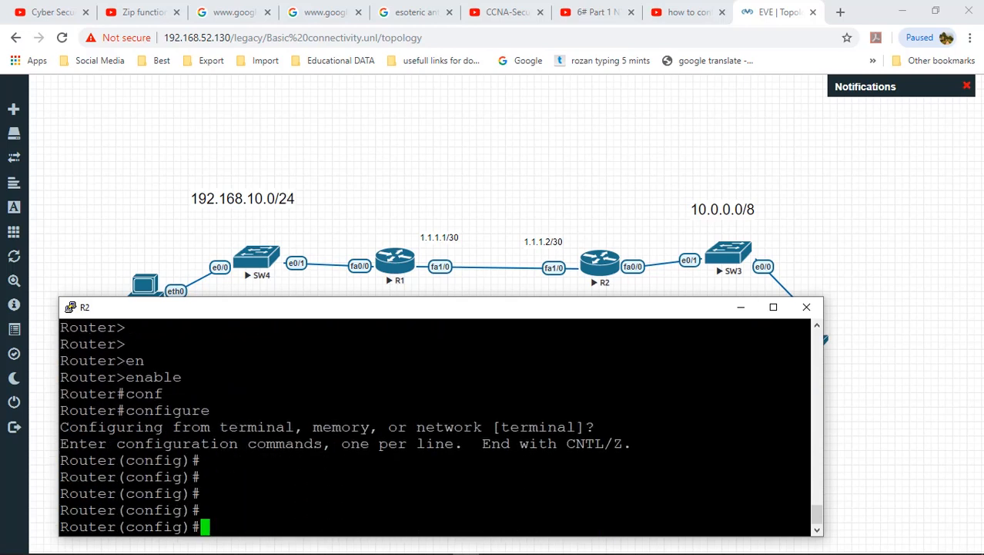
text(hos)
key(Tab)
text(R1)
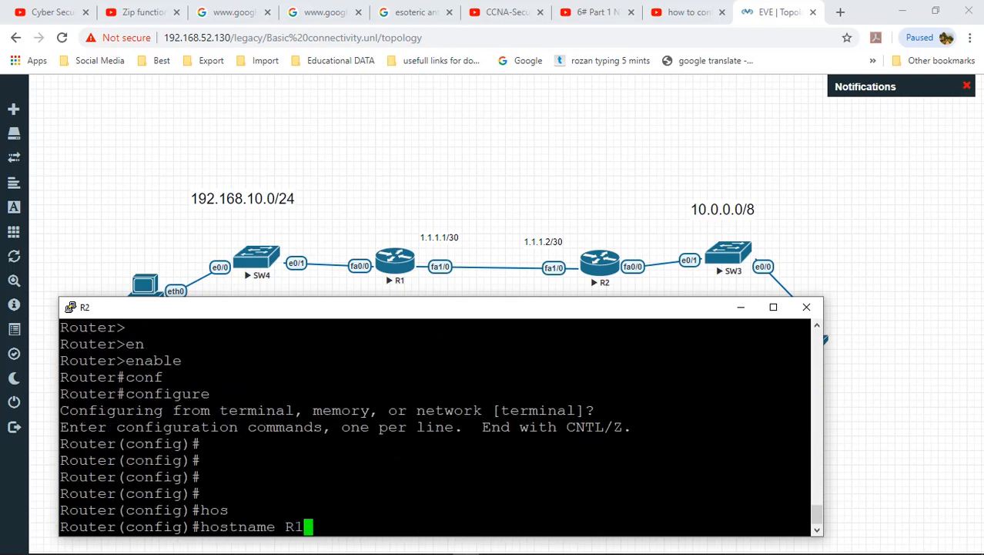
key(Return)
key(Return)
key(Return)
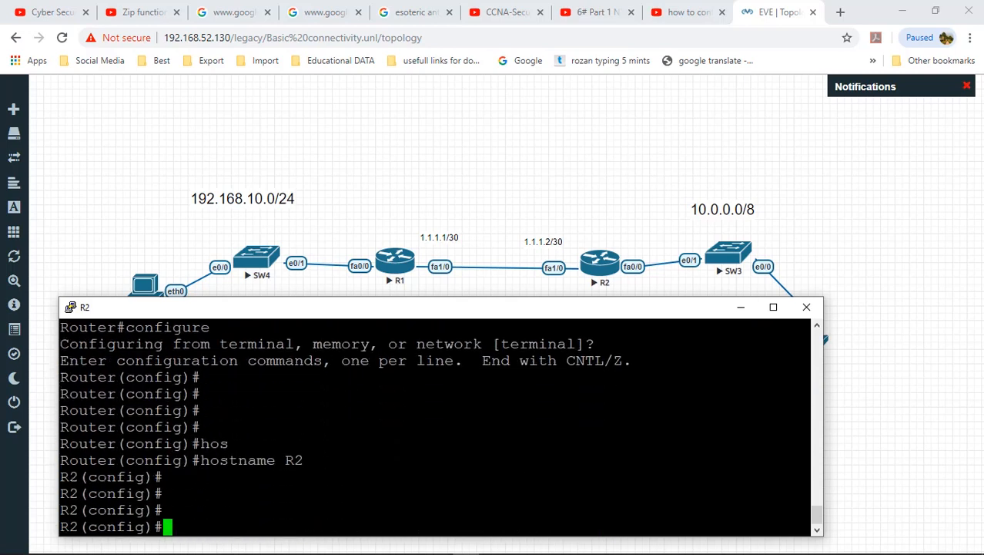
Step: Set an enable secret password on R2
text(ena)
key(Tab)
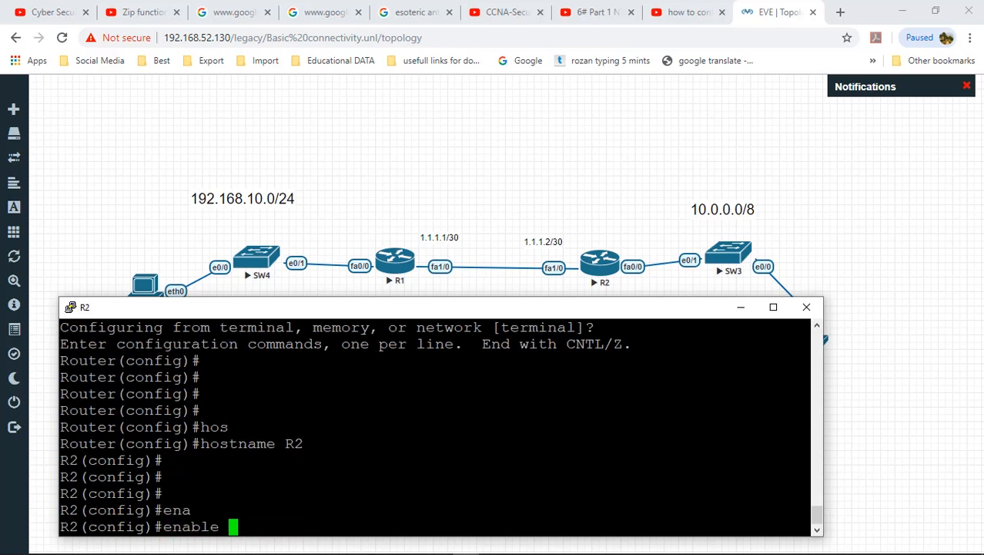
text(sec)
key(Tab)
text(da)
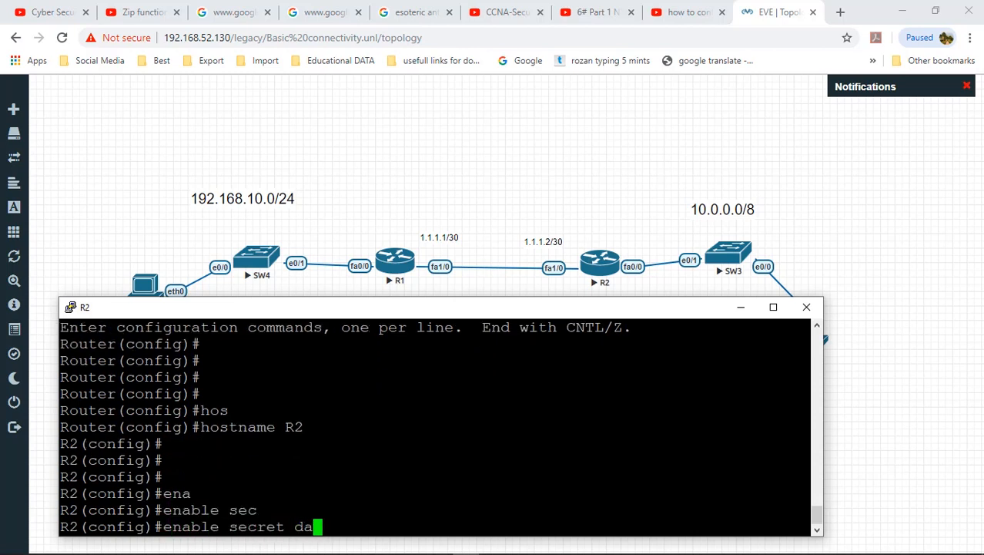
text(udkhan)
key(Return)
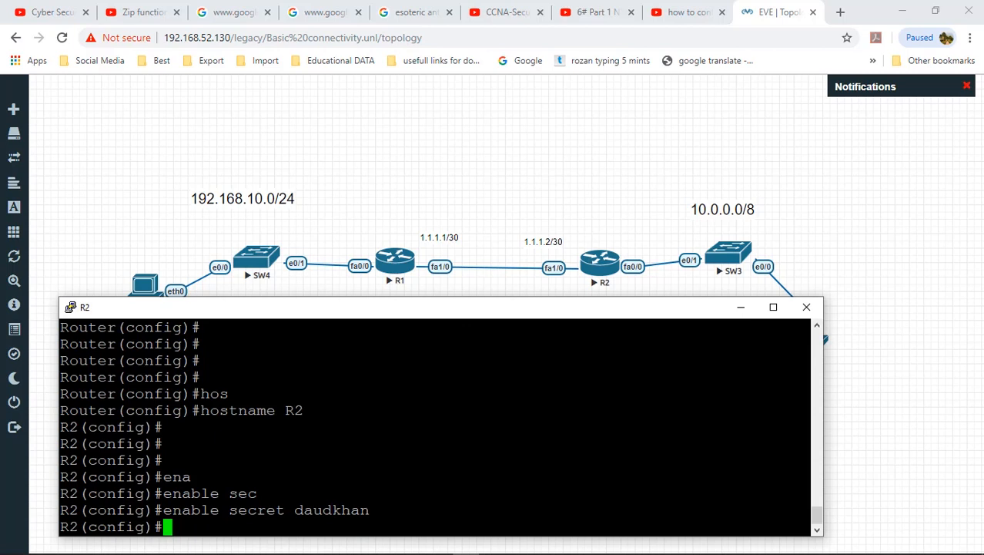
Step: Protect vty lines 0 4 with a password and require login
text(lin)
key(Tab)
text(vt)
key(Tab)
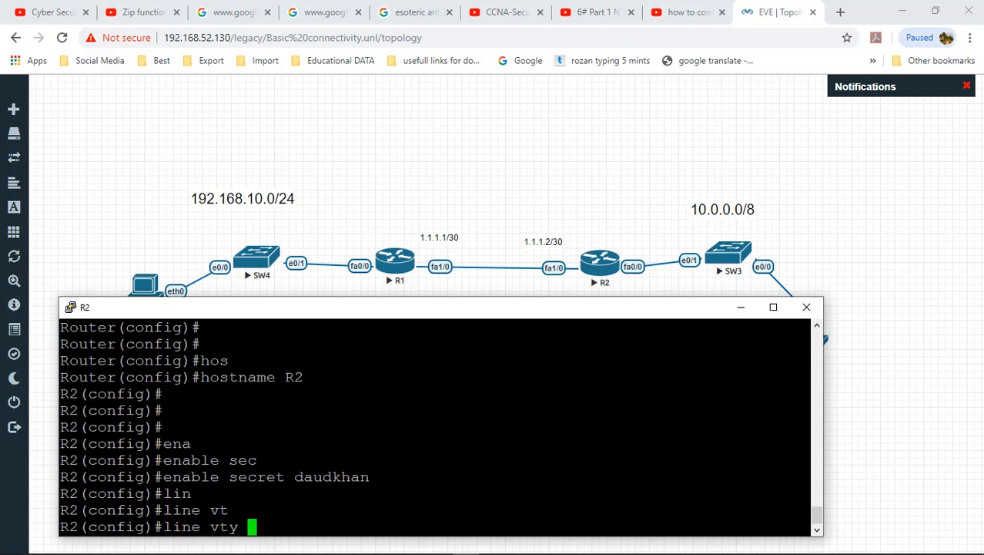
text(0 4)
key(Return)
text(pas)
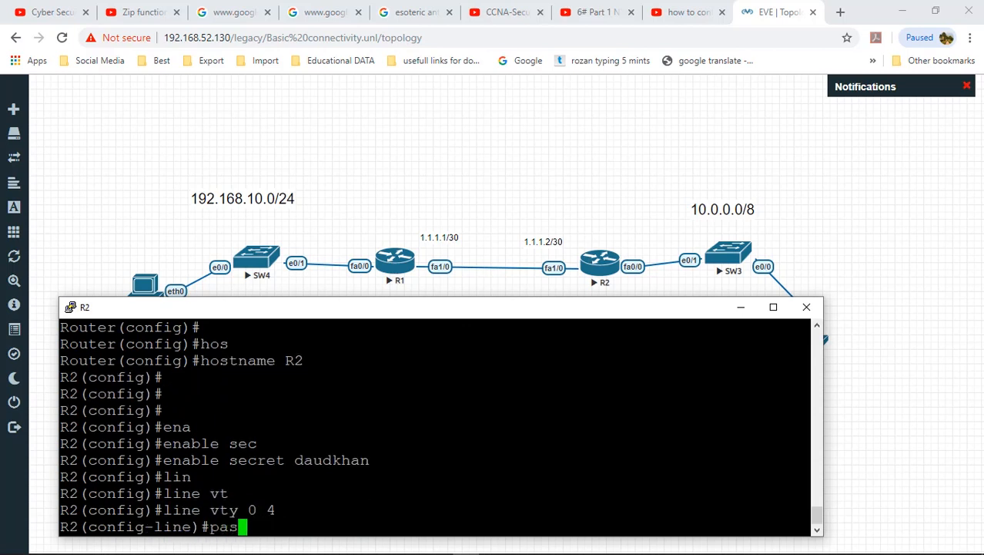
key(Tab)
text(daudkhan)
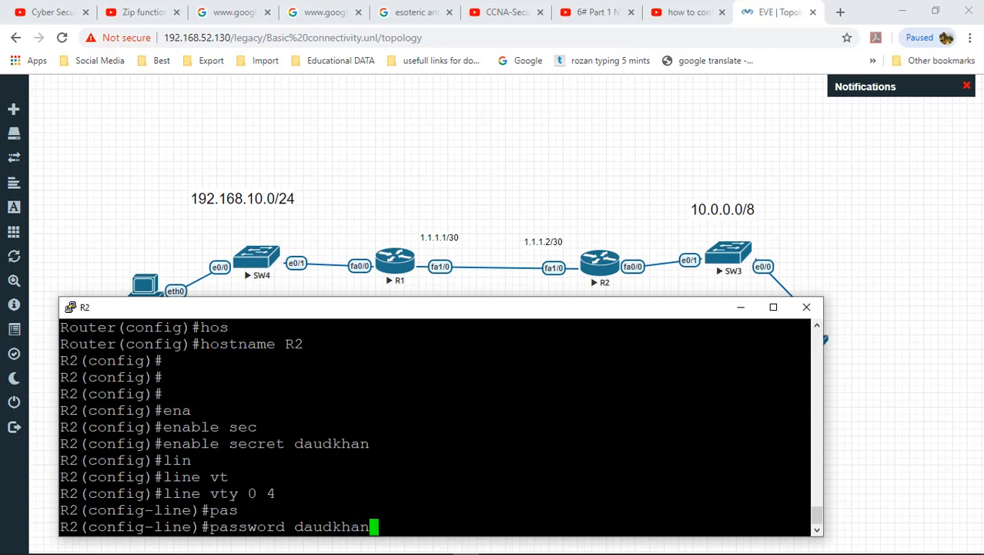
key(Return)
text(line)#l)
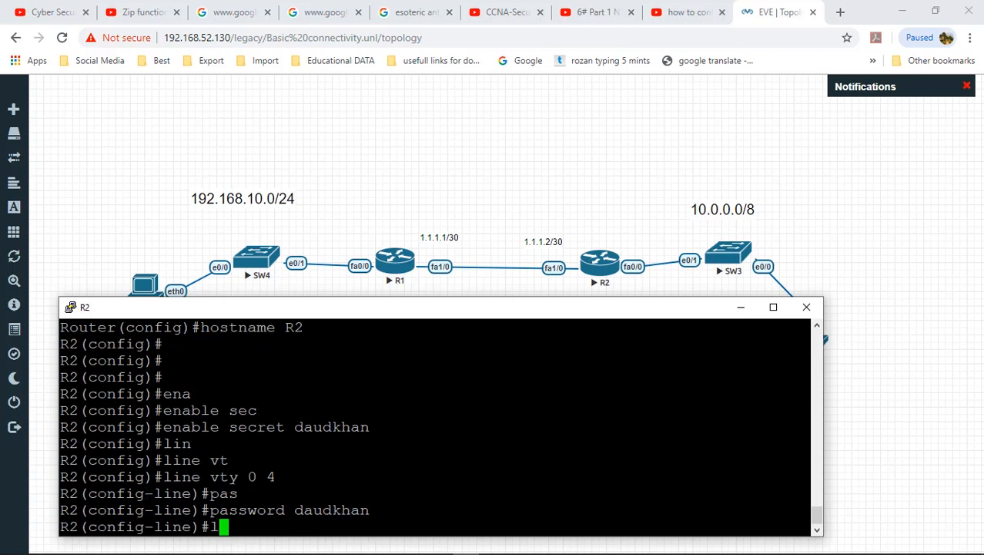
text(ogin)
key(Return)
text(exit)
key(Return)
Step: Protect console line 0 with a password and require login
text(lin)
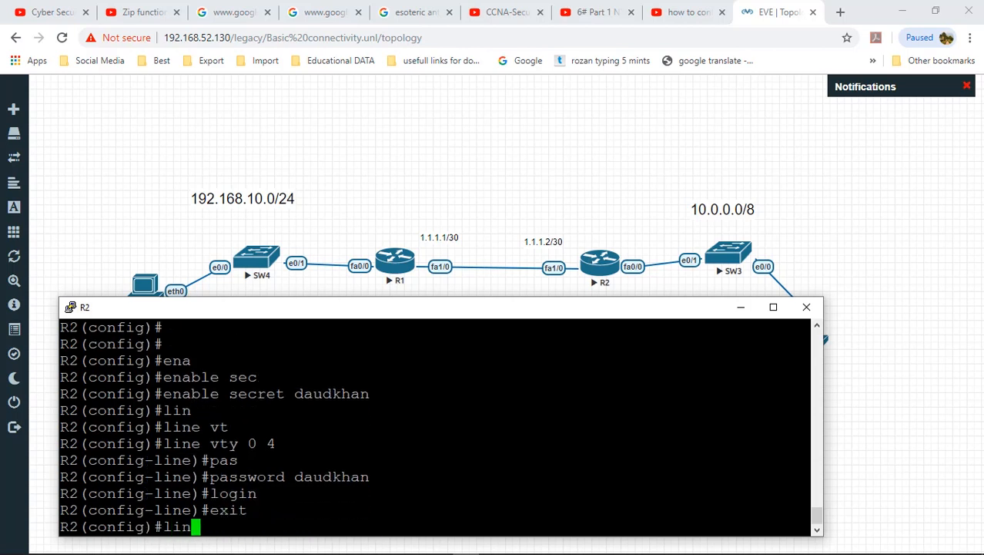
key(Tab)
text(cons)
key(Tab)
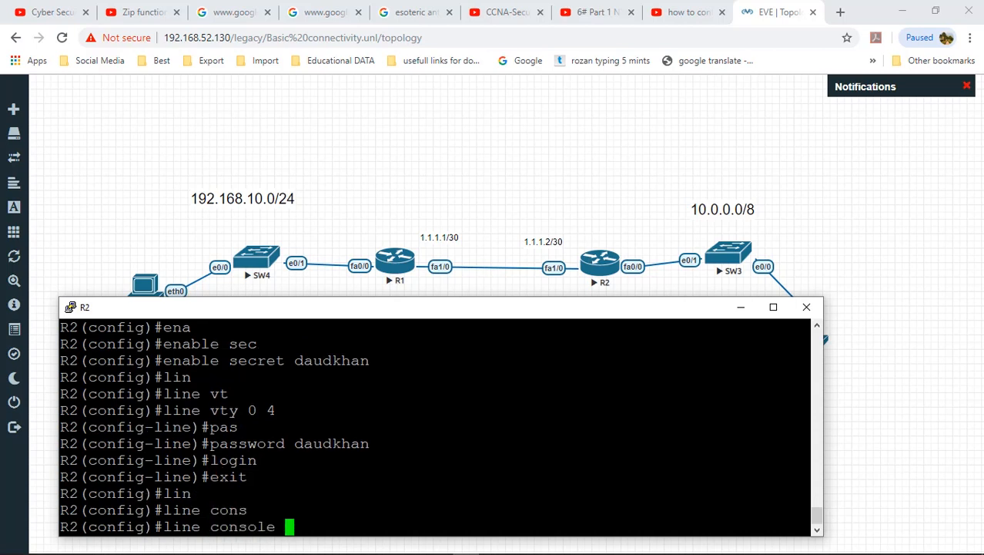
text(0)
key(Return)
text(log)
key(BackSpace)
key(BackSpace)
key(BackSpace)
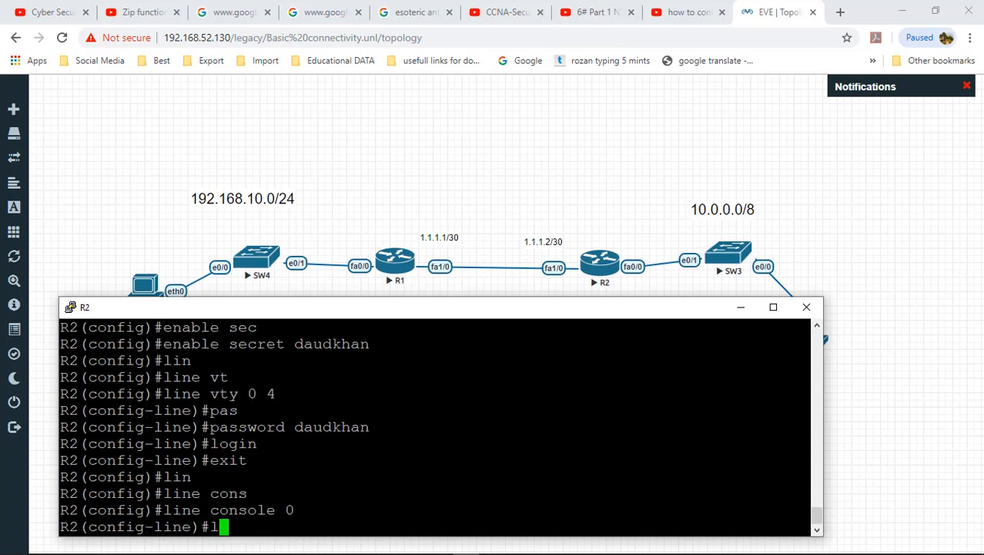
text(pas)
key(Tab)
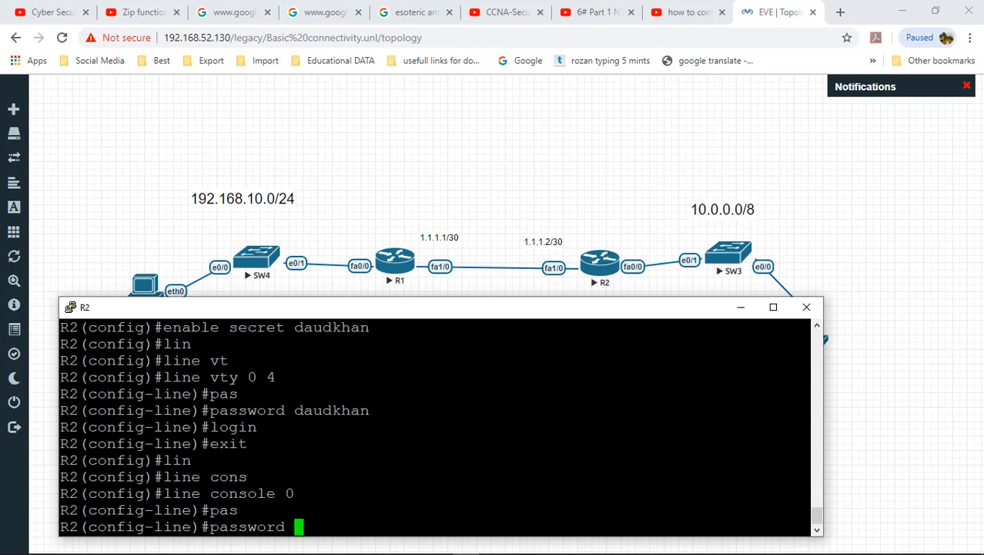
text(daudkhan)
key(Return)
text(login)
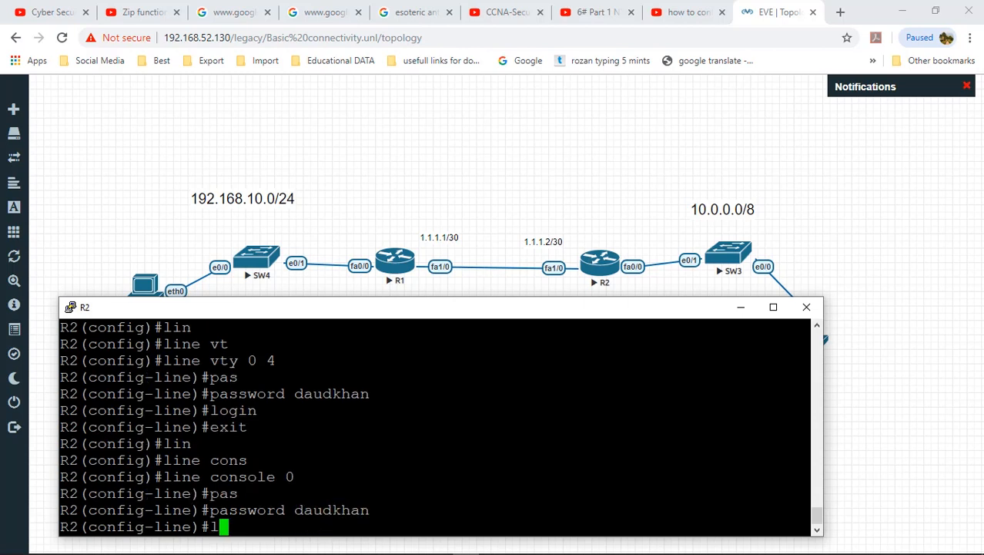
key(Return)
text(exit)
key(Return)
key(Return)
key(Return)
key(Return)
key(Return)
key(Return)
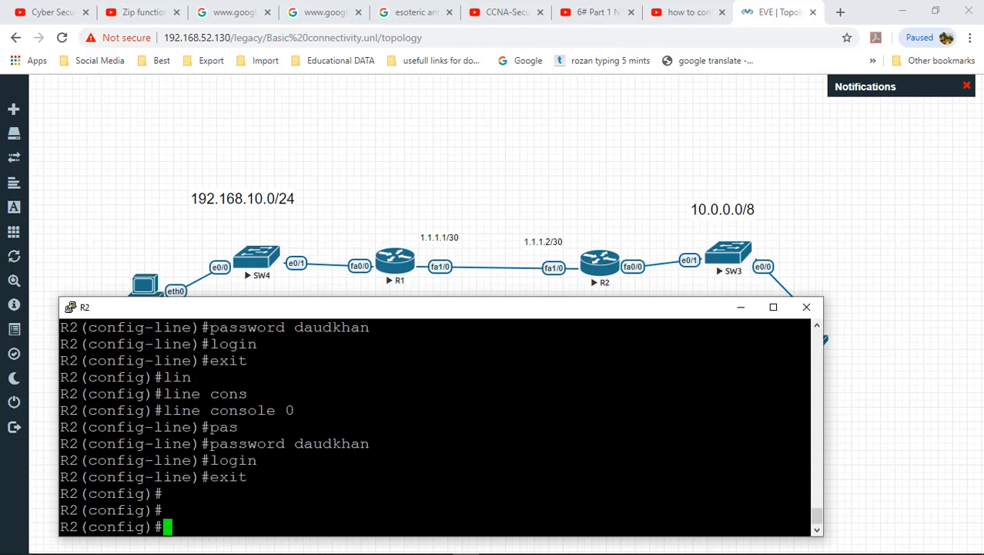
key(Return)
Step: Enable FastEthernet0/0 on R2 and assign it 10.0.0.1 255.0.0.0
text(in)
key(Tab)
text(fa)
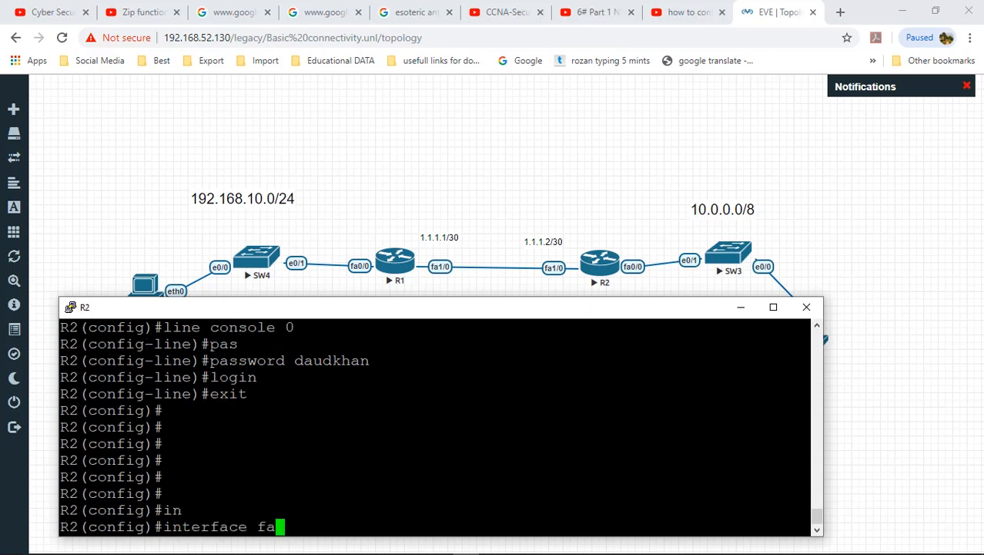
key(Tab)
text(0/0)
key(Return)
text(no shut)
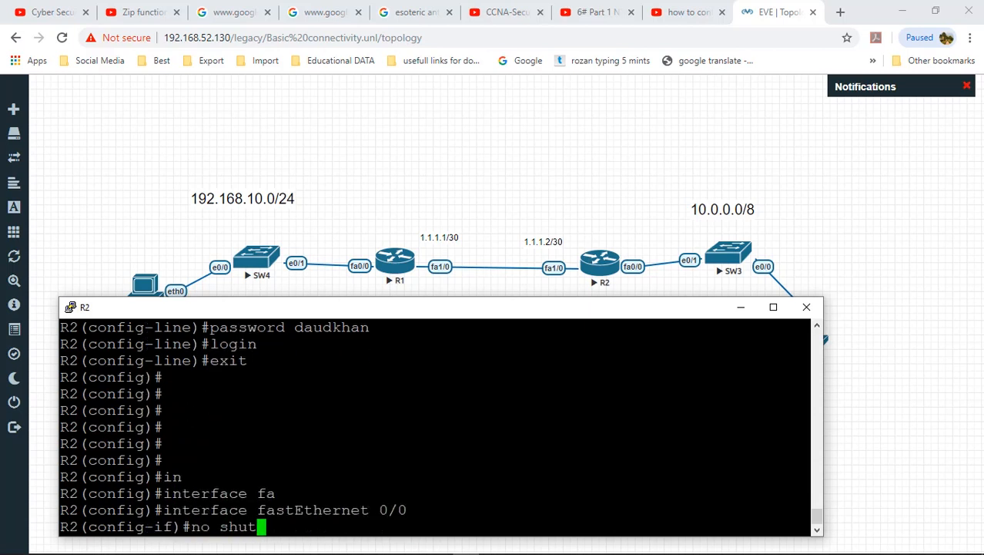
key(Tab)
key(Return)
key(Return)
text(ip add)
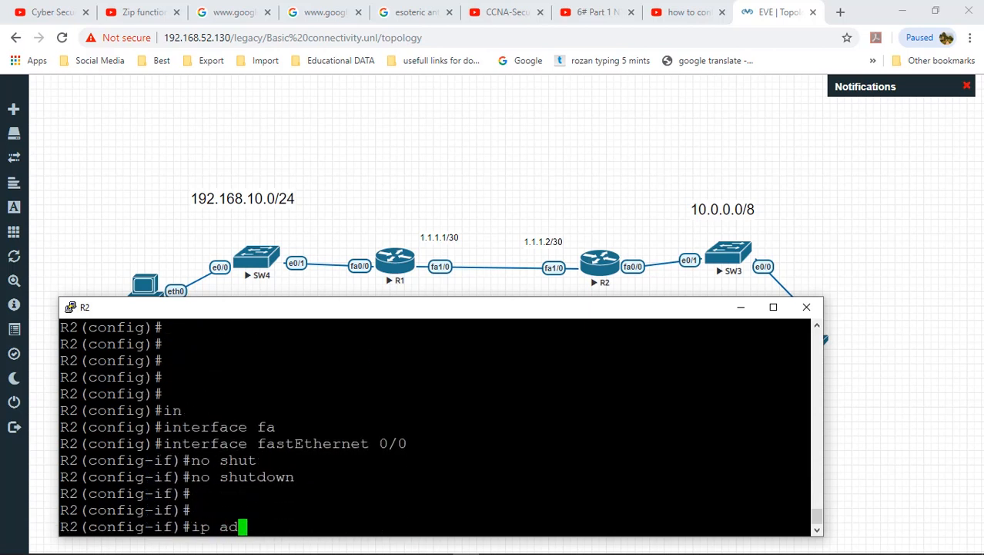
key(Tab)
text(10.0.0.)
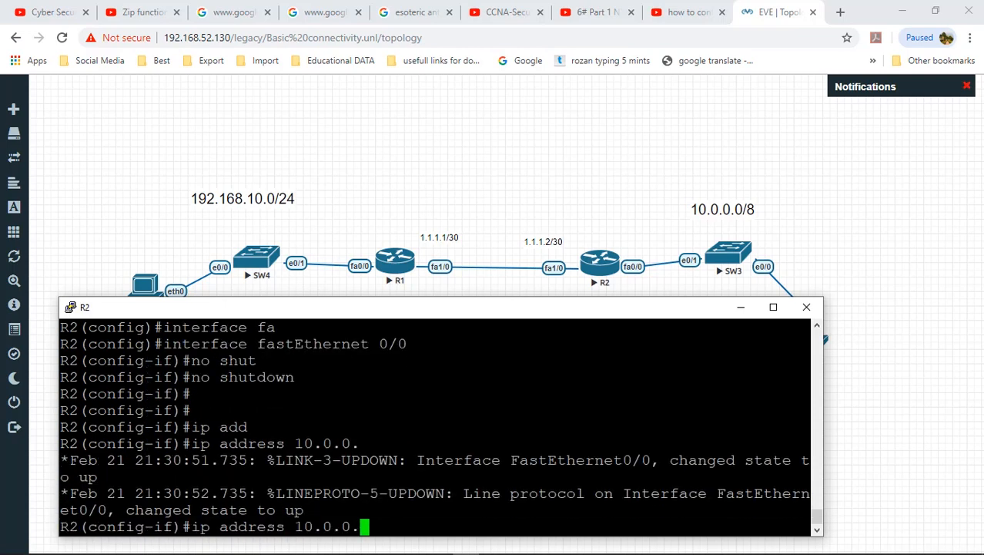
text(1 255.)
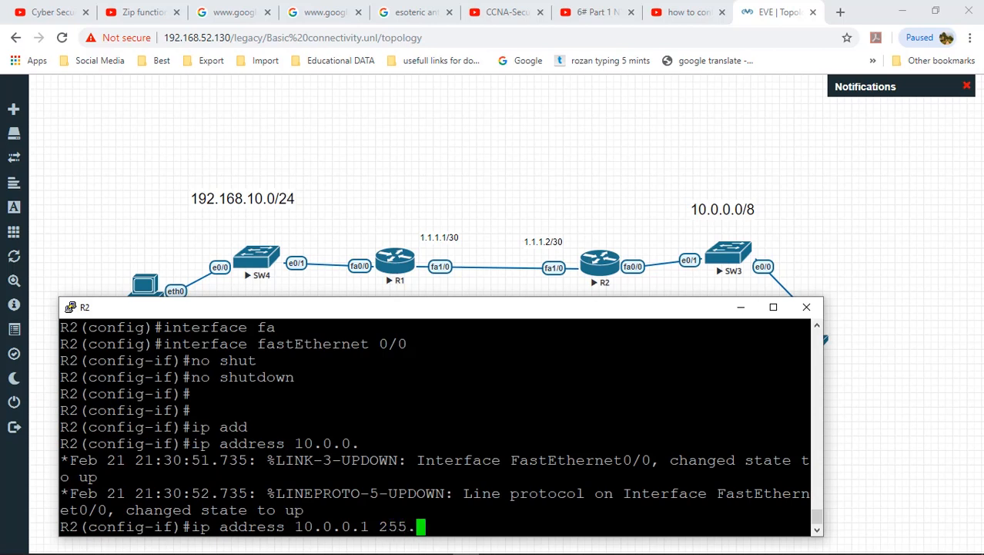
text(0.0.0.)
key(BackSpace)
text(2)
key(Return)
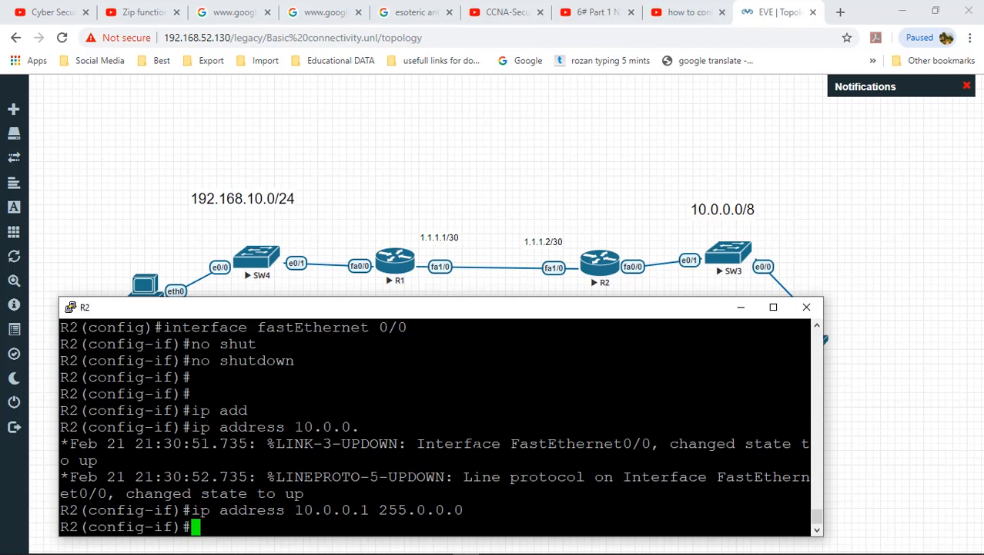
text(exit)
key(Return)
Step: Enable FastEthernet1/0 on R2 with address 1.1.1.2 255.255.255.252
text(in)
key(Tab)
text(fa)
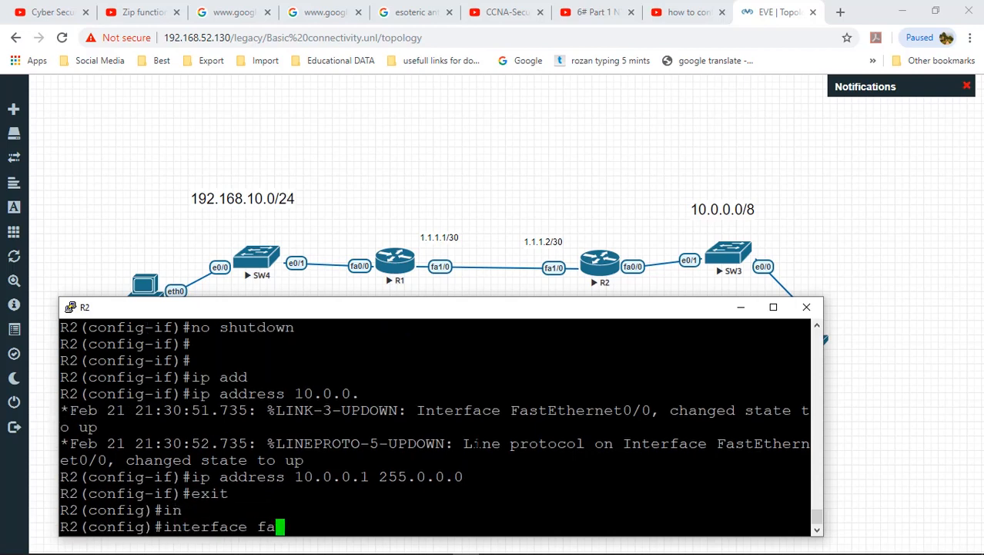
key(Tab)
text(10)
key(Return)
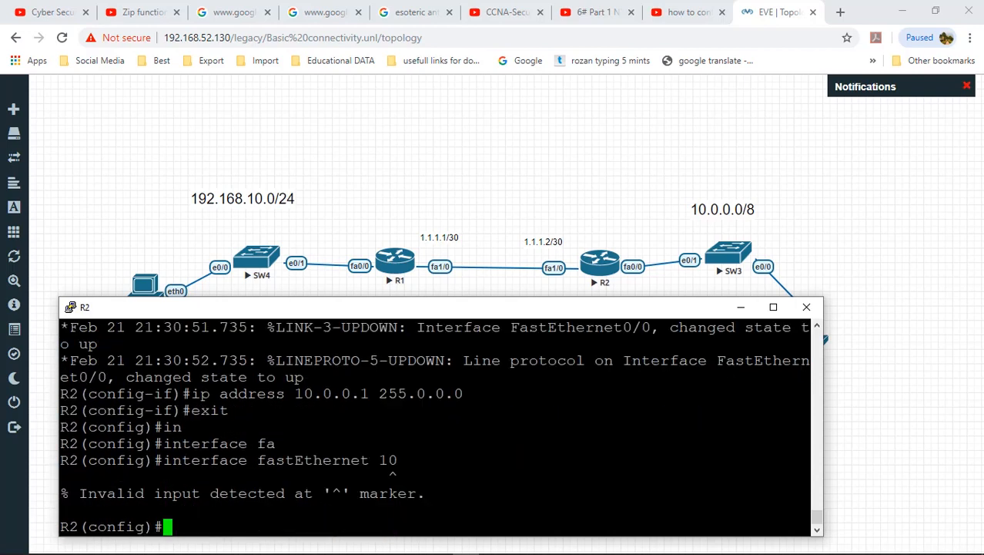
key(Up)
text(/0)
key(Return)
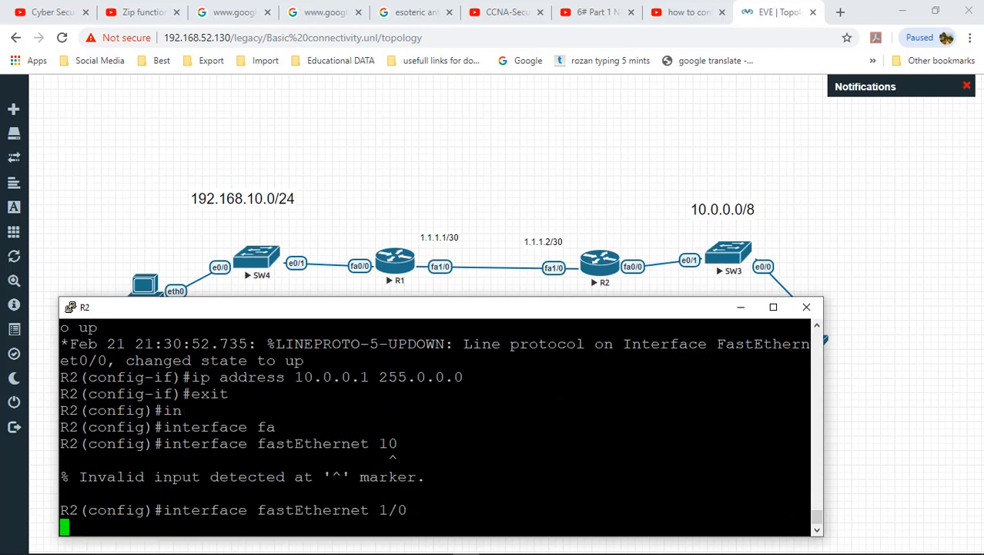
text(no shut)
key(Return)
key(Up)
key(Tab)
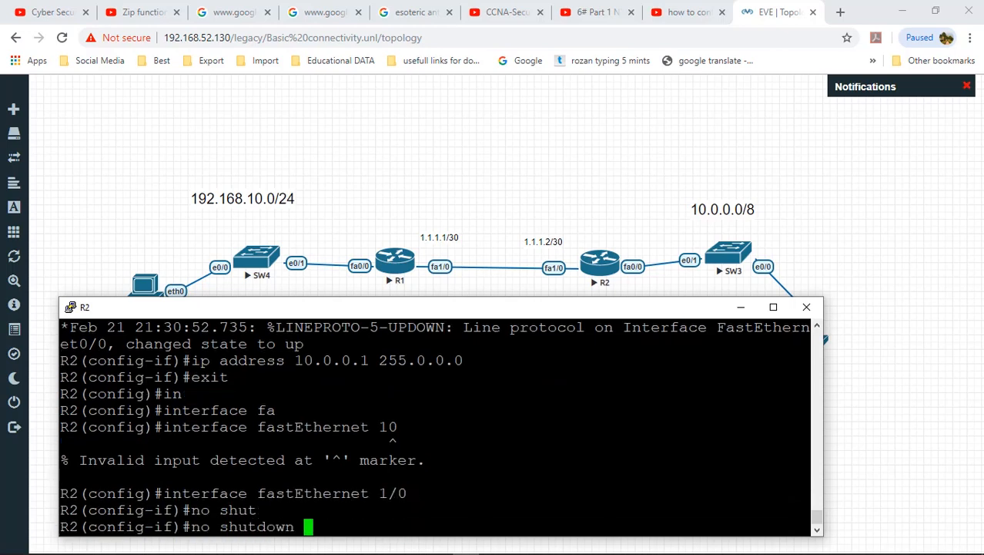
key(Return)
key(Return)
key(Return)
text(ip add)
key(Tab)
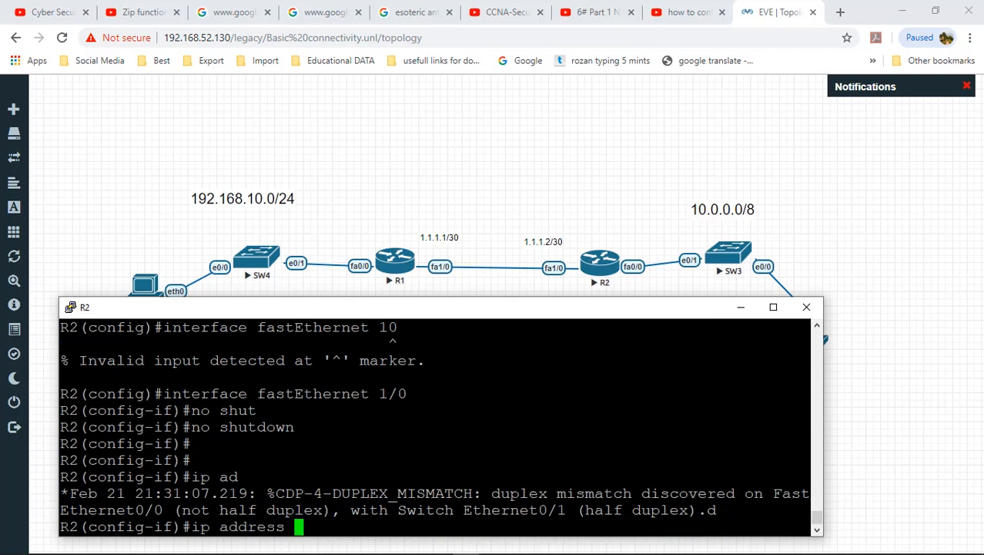
text(1.1.1.1)
text( 2)
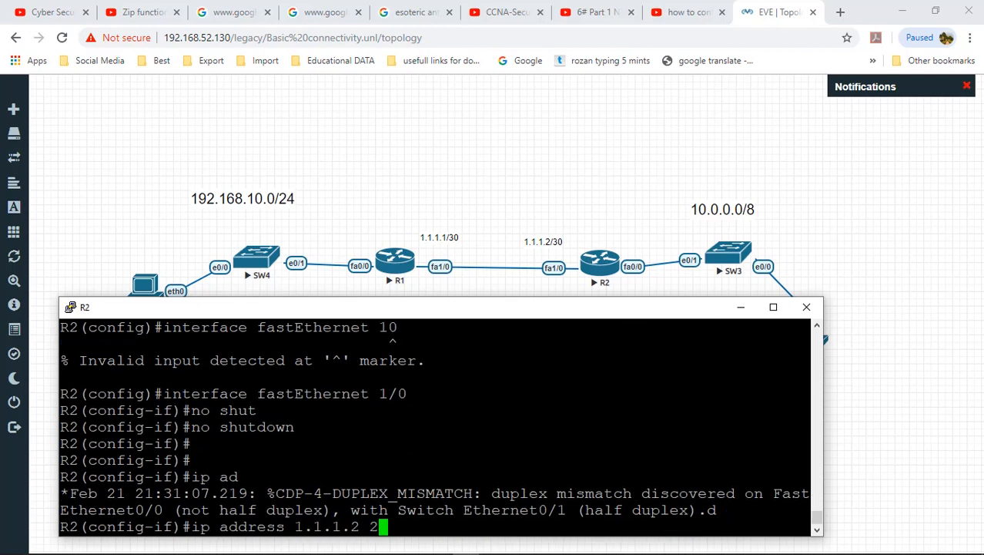
text(55.255.255.252)
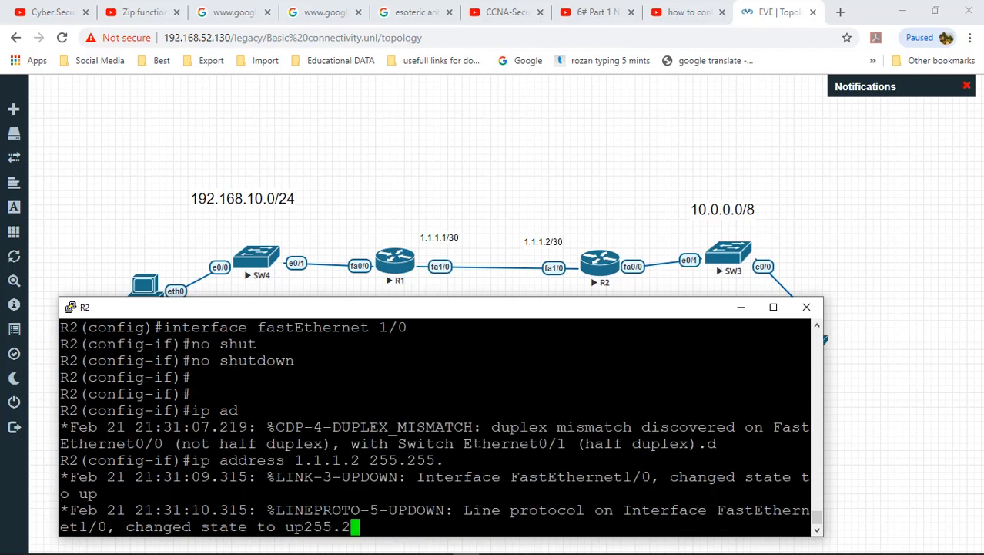
key(Tab)
key(Tab)
key(Tab)
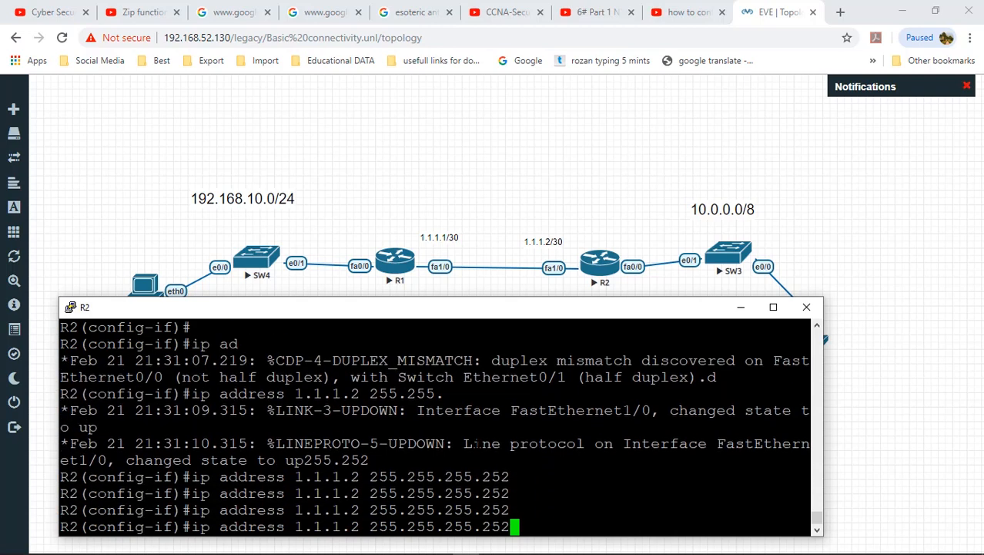
key(Return)
text(exit)
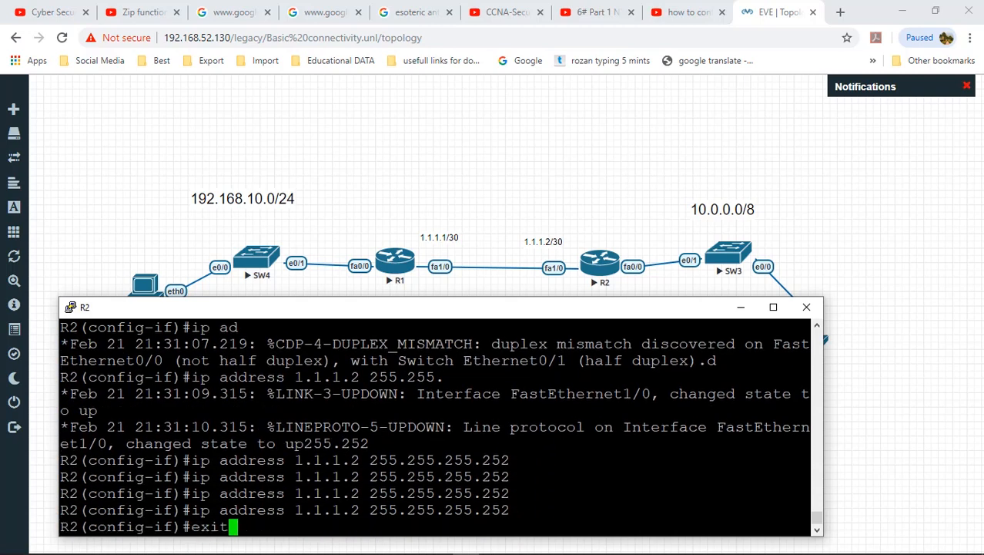
key(BackSpace)
key(BackSpace)
key(BackSpace)
text(xit)
key(Return)
Step: Add a static route to 192.168.10.0 255.255.255.0 via 1.1.1.1 and leave configuration mode
text(ip route)
key(Tab)
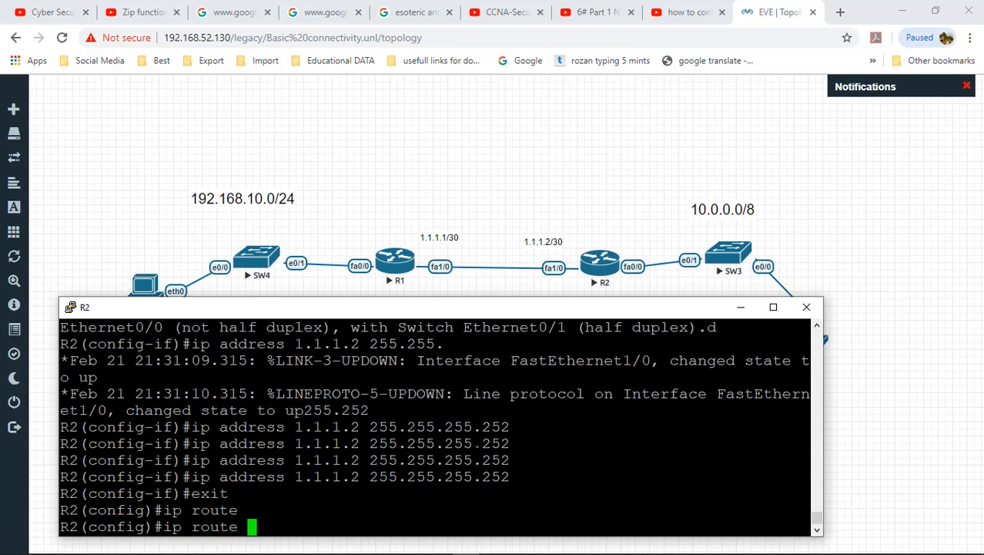
text(192.1768)
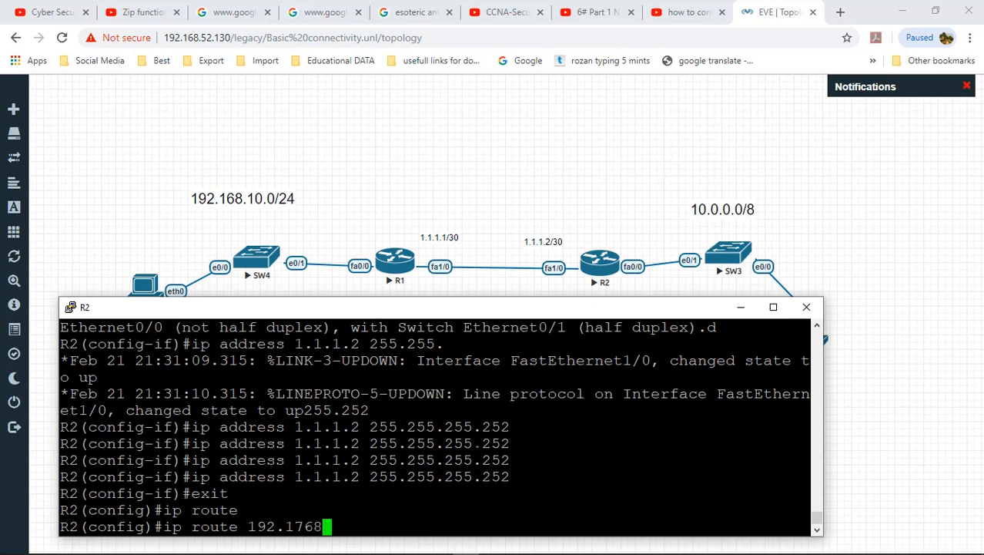
key(BackSpace)
key(BackSpace)
key(BackSpace)
text(68.10.0 2)
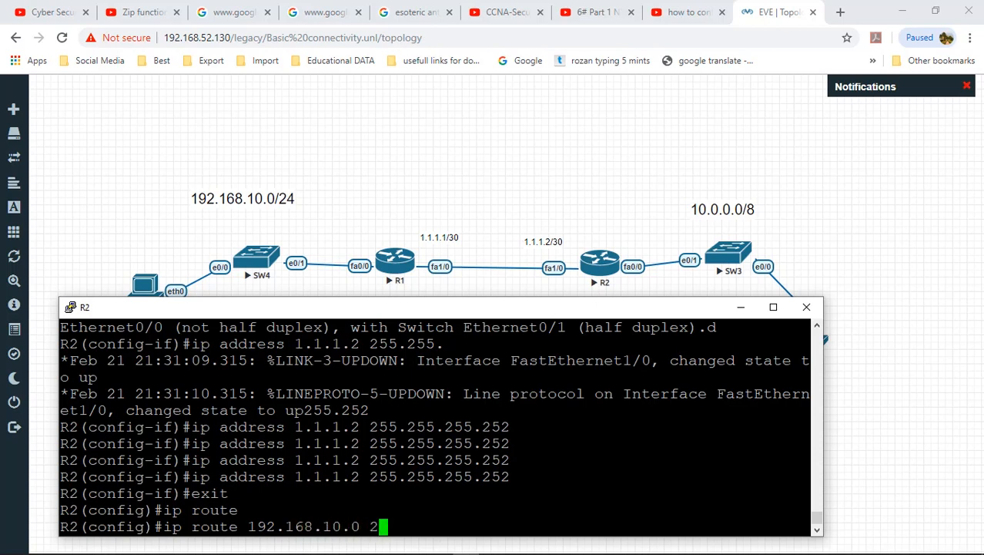
text(55.255.255.0)
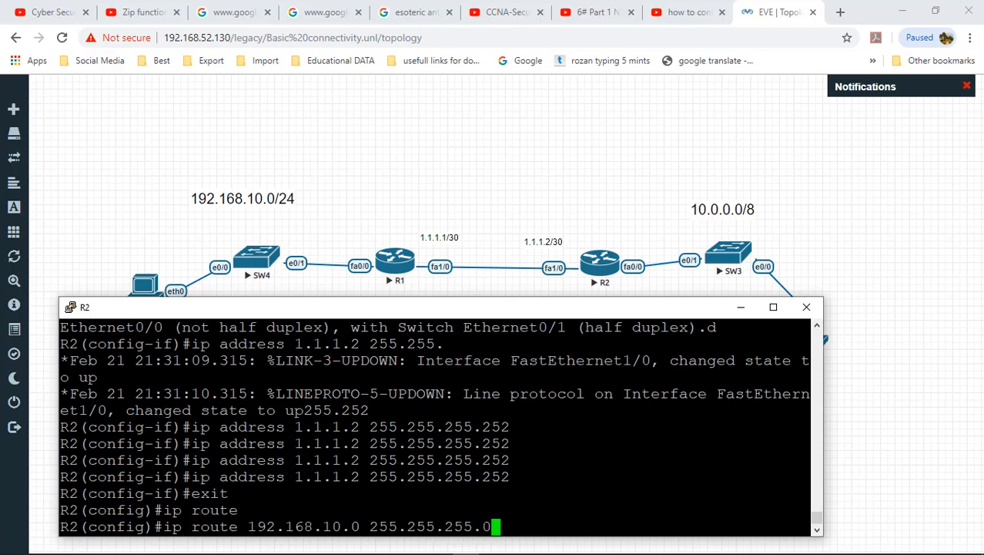
text( 1.1.1.1)
key(Return)
text(end)
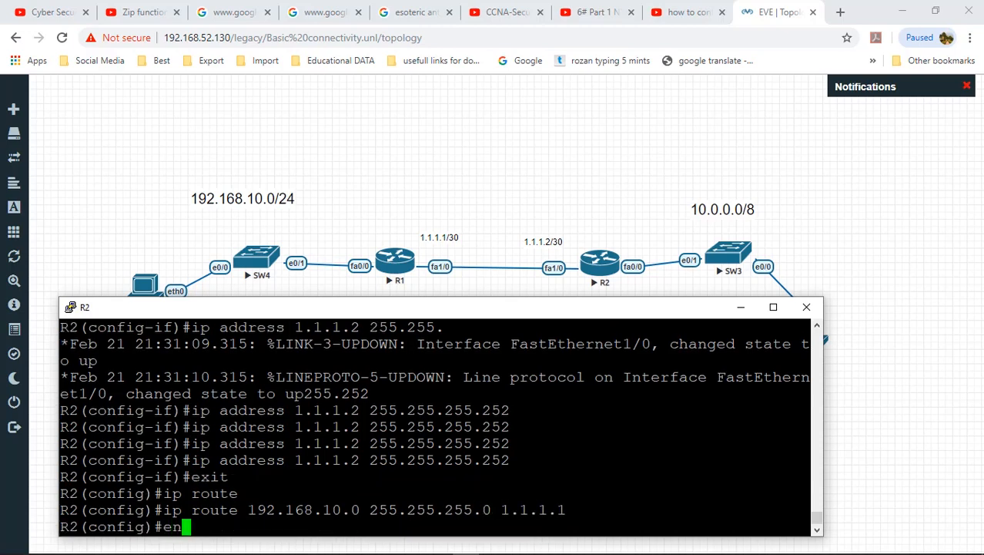
key(Return)
key(Return)
key(Return)
key(Return)
Step: Display R2's routing table and highlight the static route to 192.168.10.0/24
text(sh)
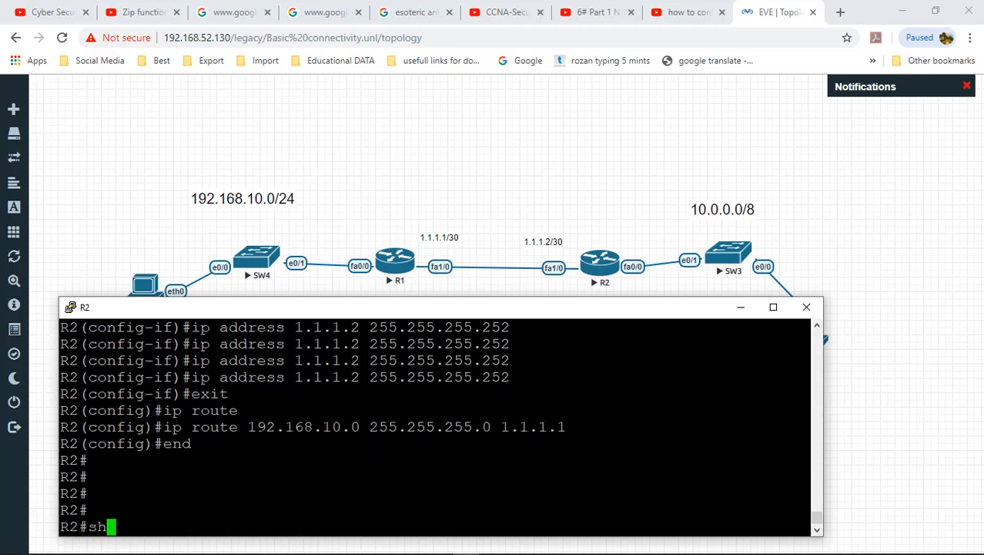
text(ow ip[ rout)
key(Tab)
key(Tab)
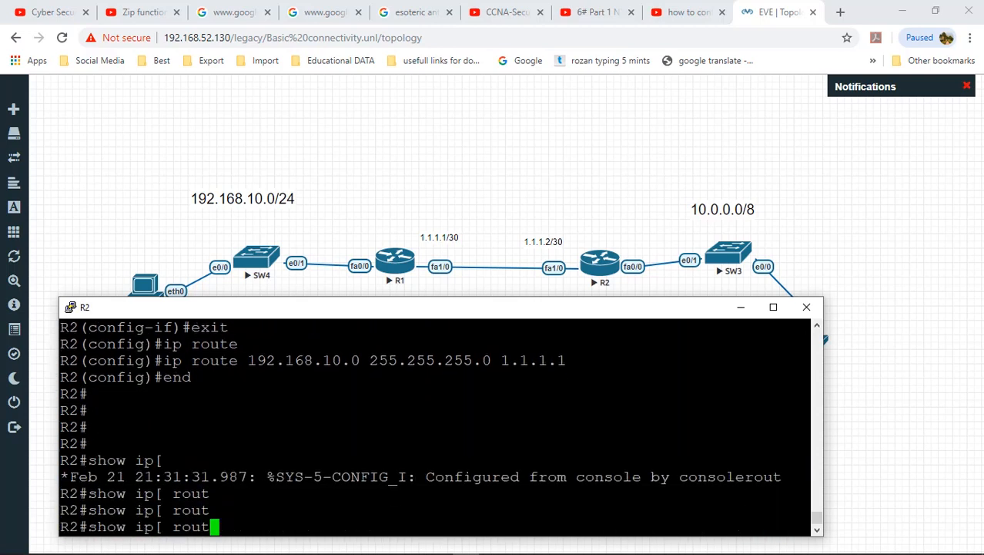
key(BackSpace)
key(BackSpace)
key(BackSpace)
key(BackSpace)
key(BackSpace)
text(route)
key(Return)
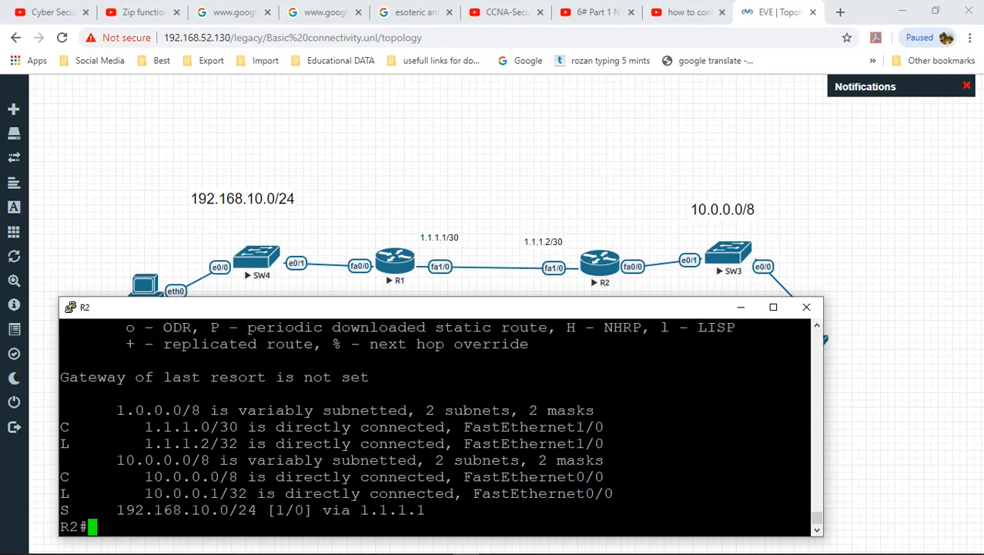
drag(61, 510, 423, 509)
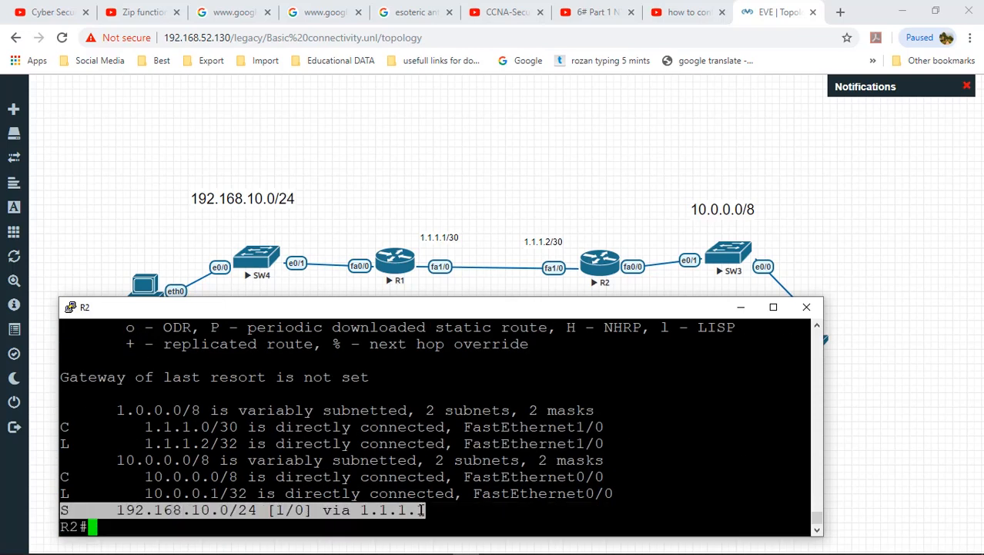
Step: Close R2's console and open PC6's VPCS console
click(805, 312)
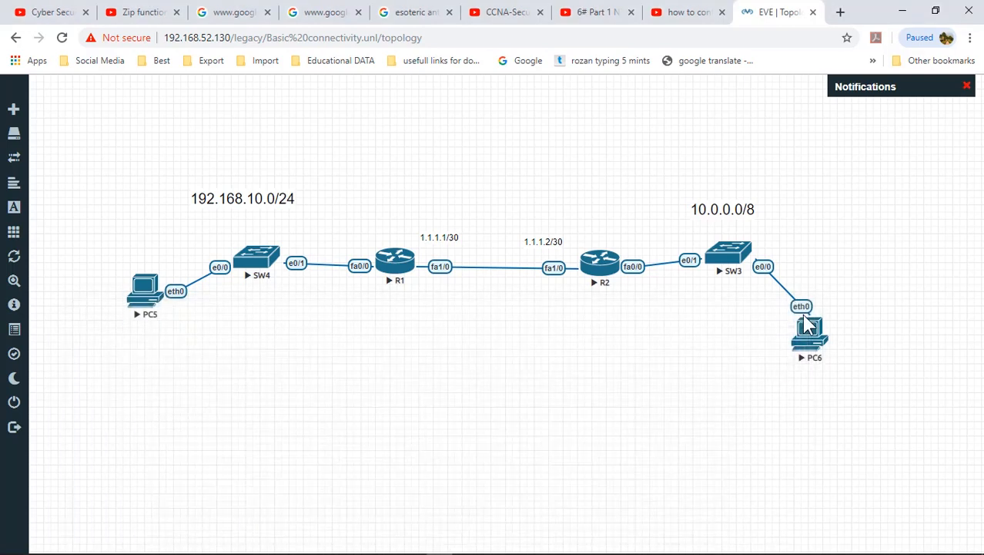
click(806, 337)
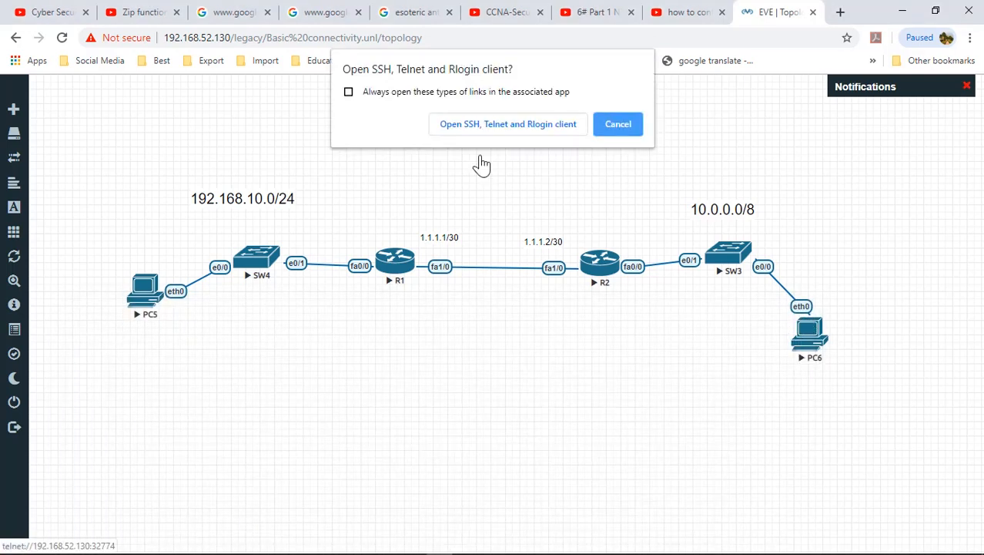
click(487, 130)
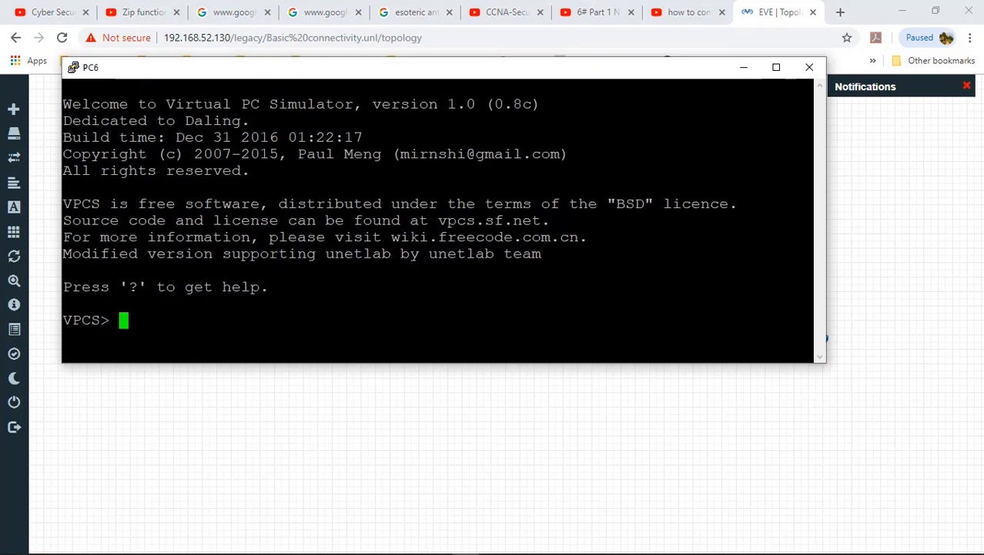
Step: Give PC6 address 10.0.0.2 255.0.0.0 with gateway 10.0.0.1
text(ip 19)
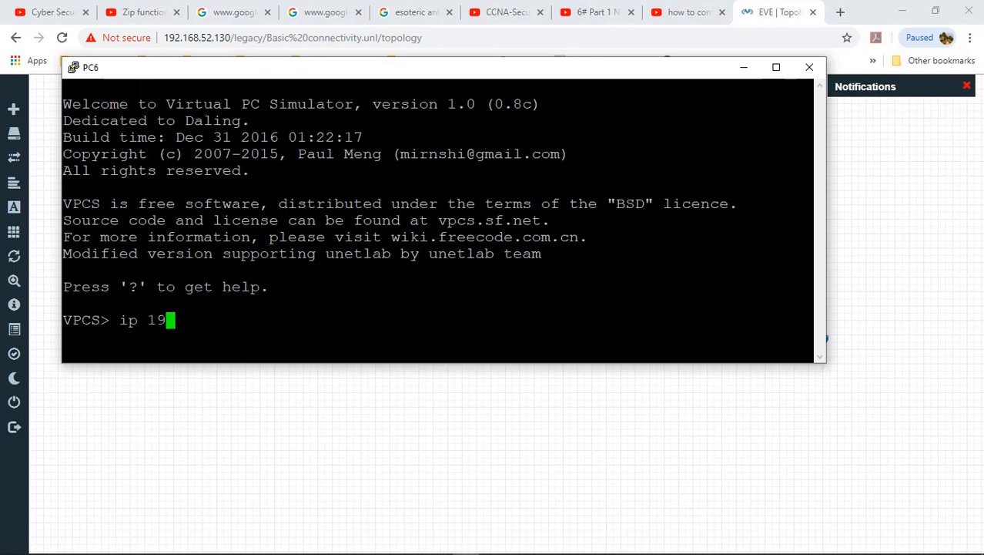
key(BackSpace)
text(0.0.0.2 255.255)
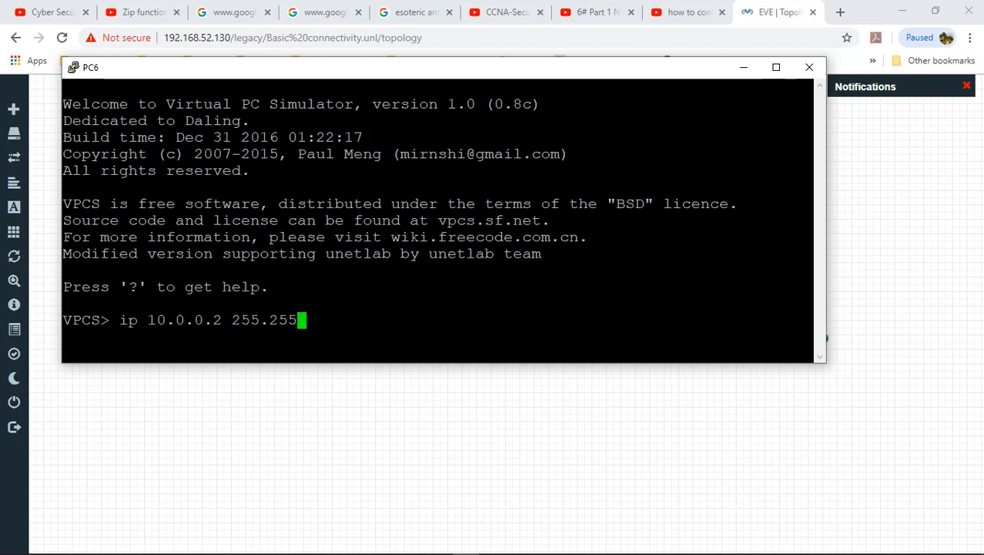
key(BackSpace)
key(BackSpace)
key(BackSpace)
text(0.0.0 )
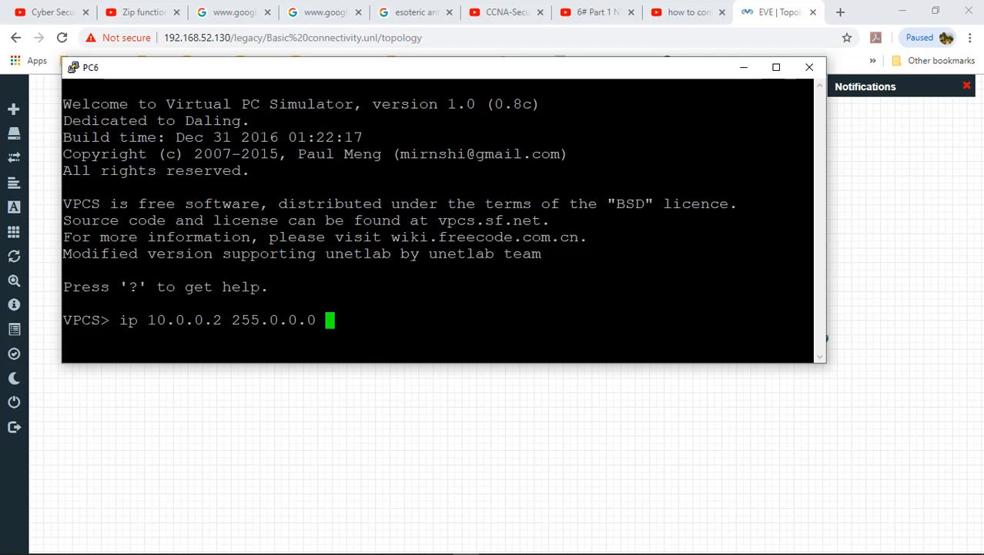
text(10.0.0.1)
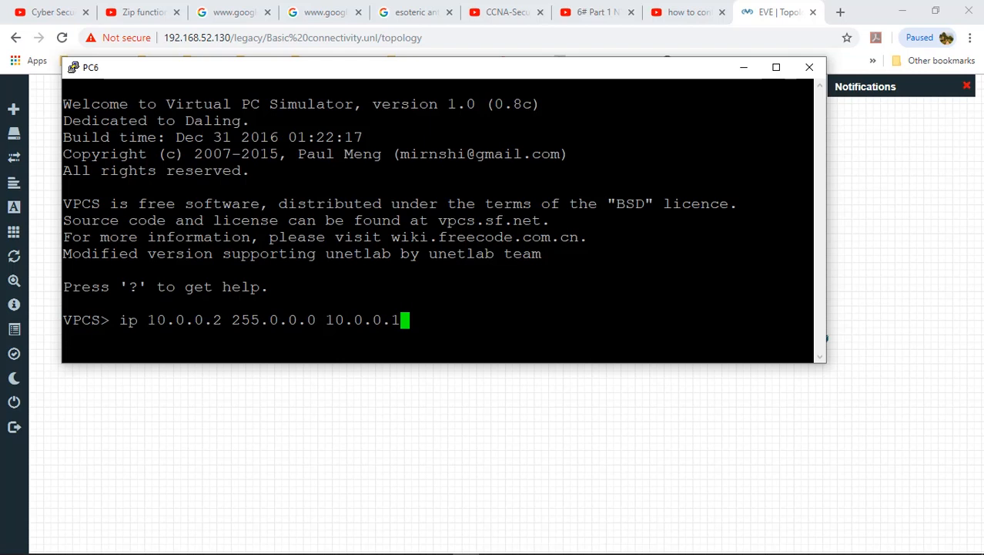
drag(147, 319, 390, 320)
click(406, 321)
key(Return)
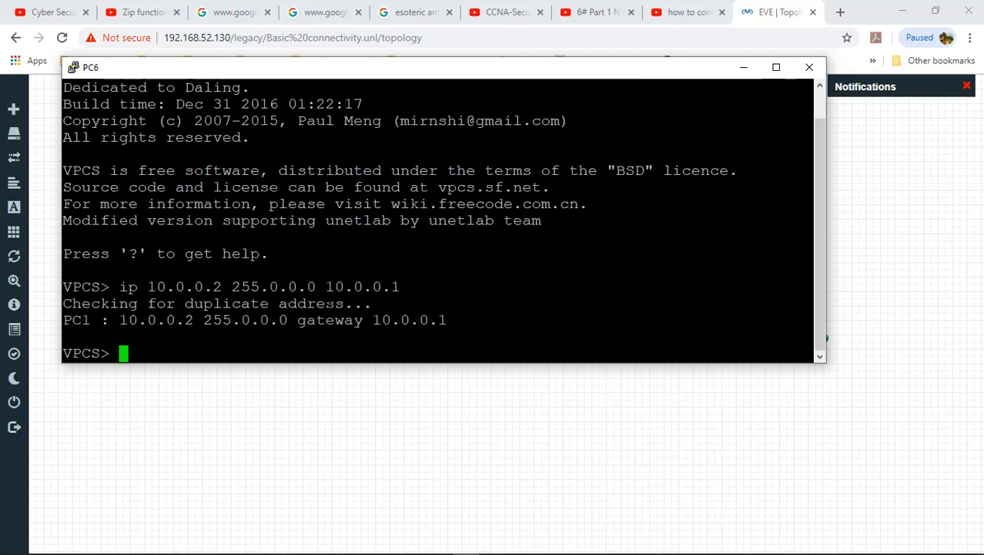
drag(372, 320, 444, 329)
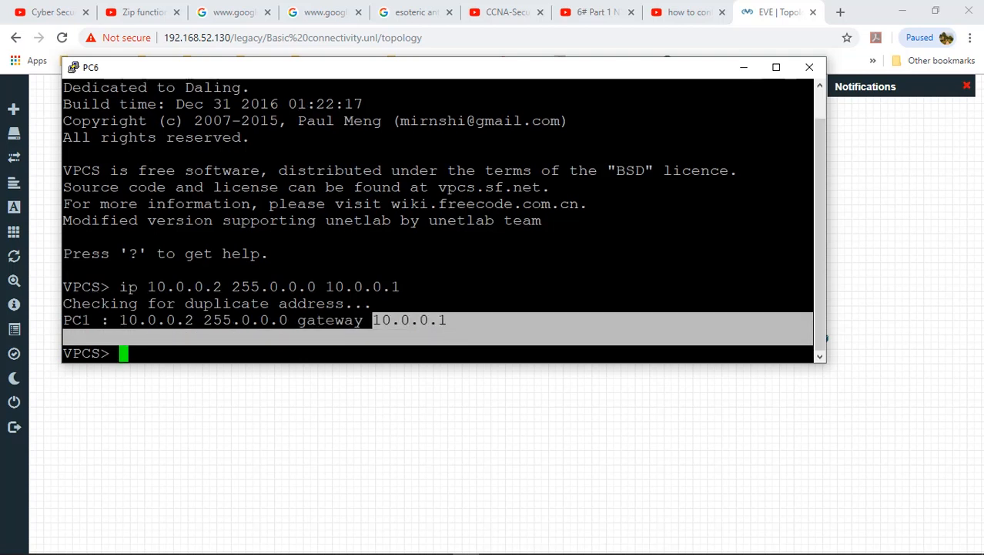
drag(110, 319, 302, 322)
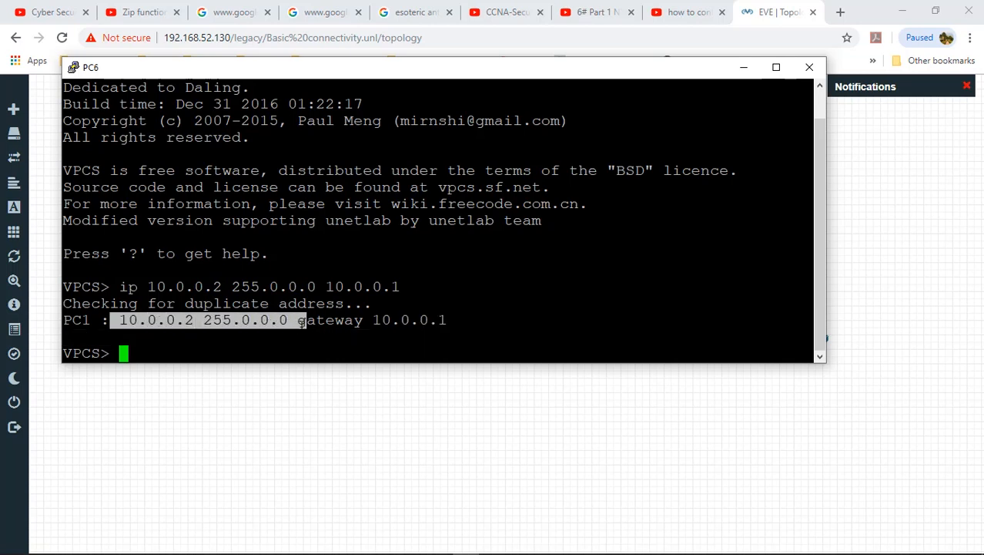
click(302, 322)
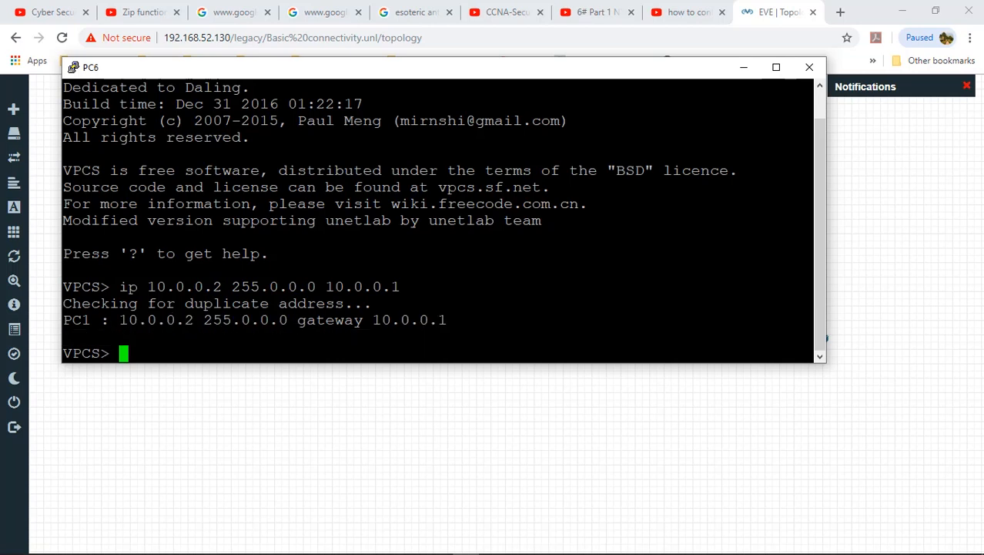
Step: Ping the gateway 10.0.0.1 from PC6 and highlight the successful replies
text(ping 10.)
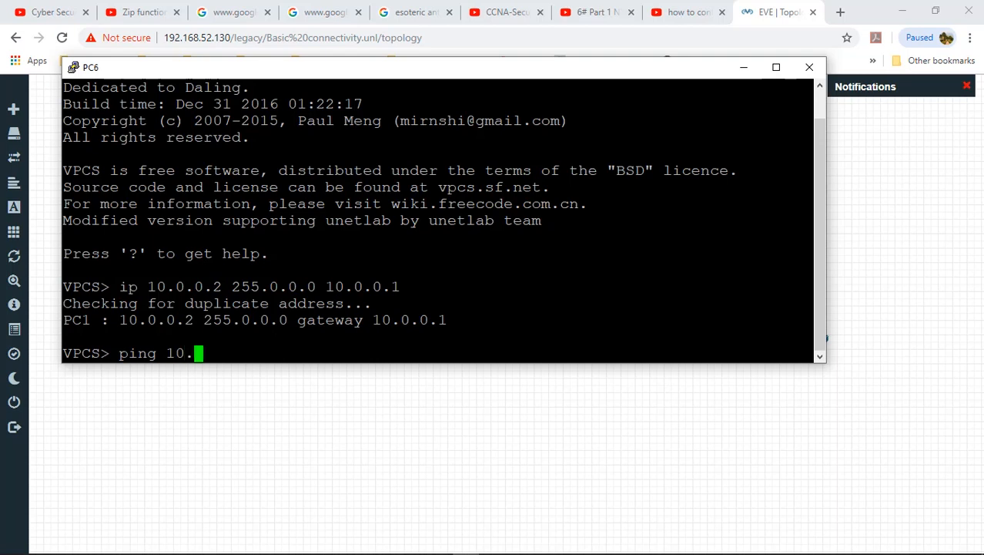
text(0.0.1)
key(Return)
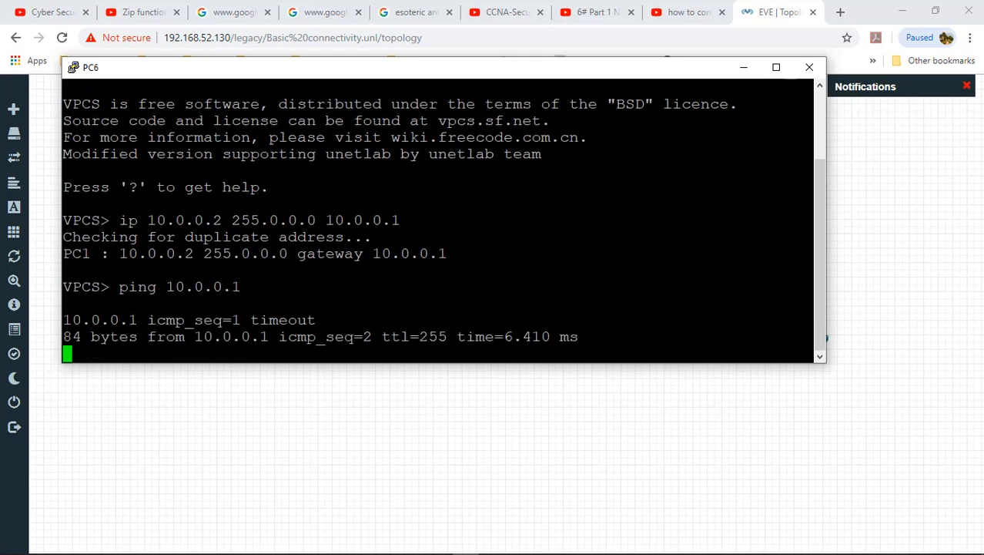
drag(328, 319, 377, 325)
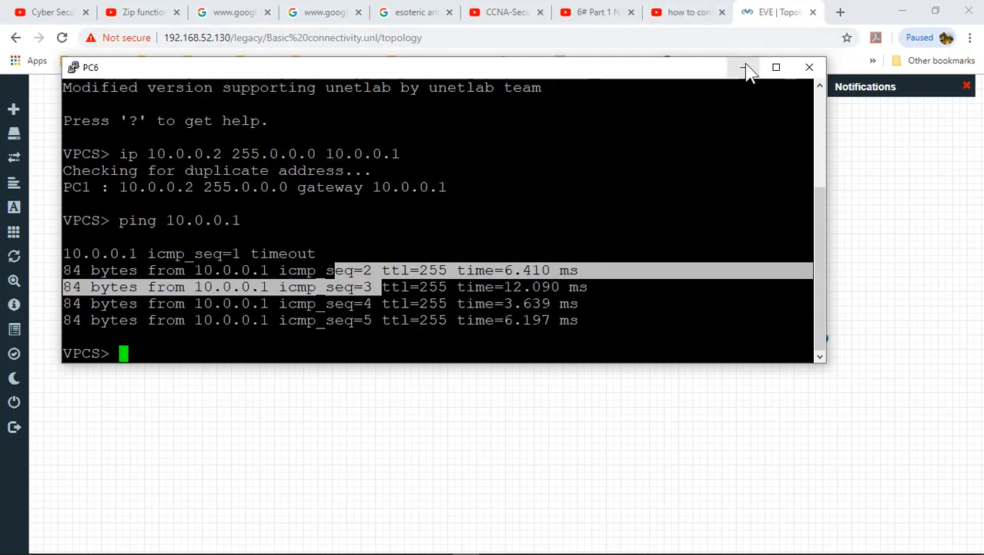
Step: In PC5's console, set its IP to 192.168.10.2/24 with gateway 192.168.10.1
click(746, 67)
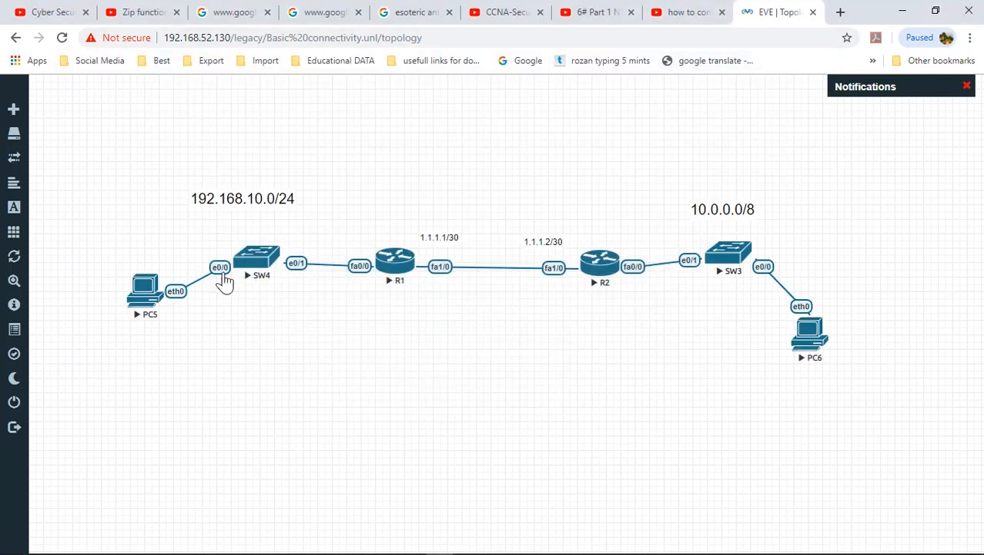
click(145, 300)
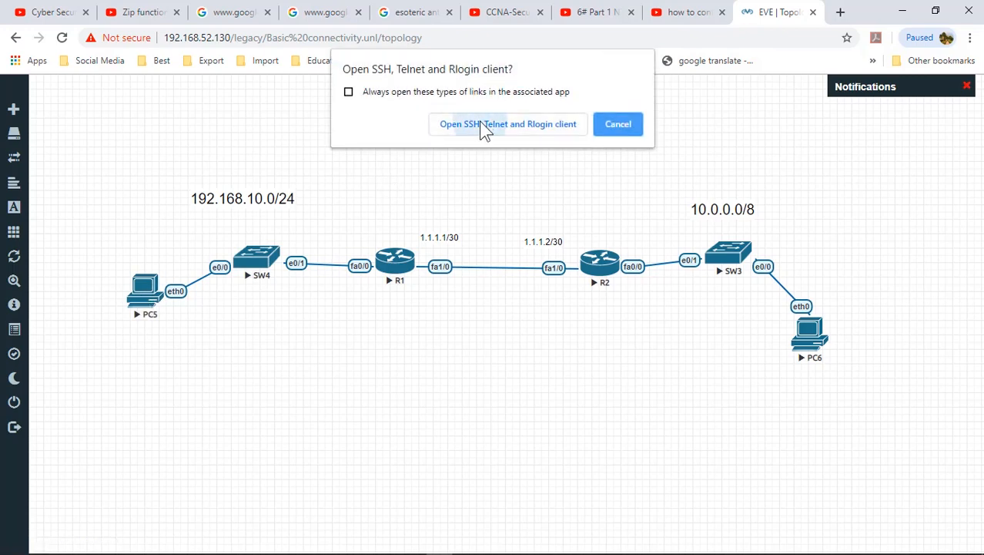
click(480, 122)
text(ip )
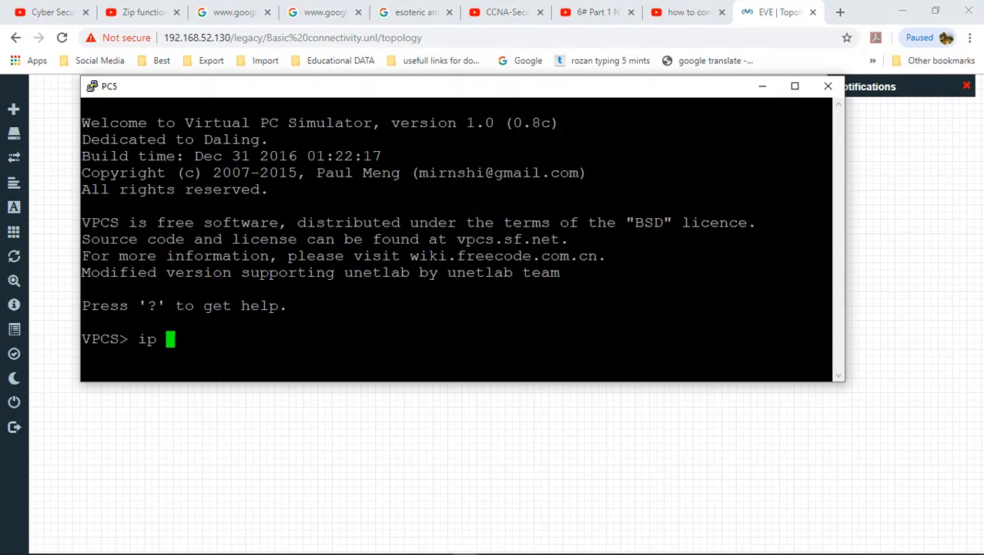
text(19.)
key(BackSpace)
text(2.168.10.1)
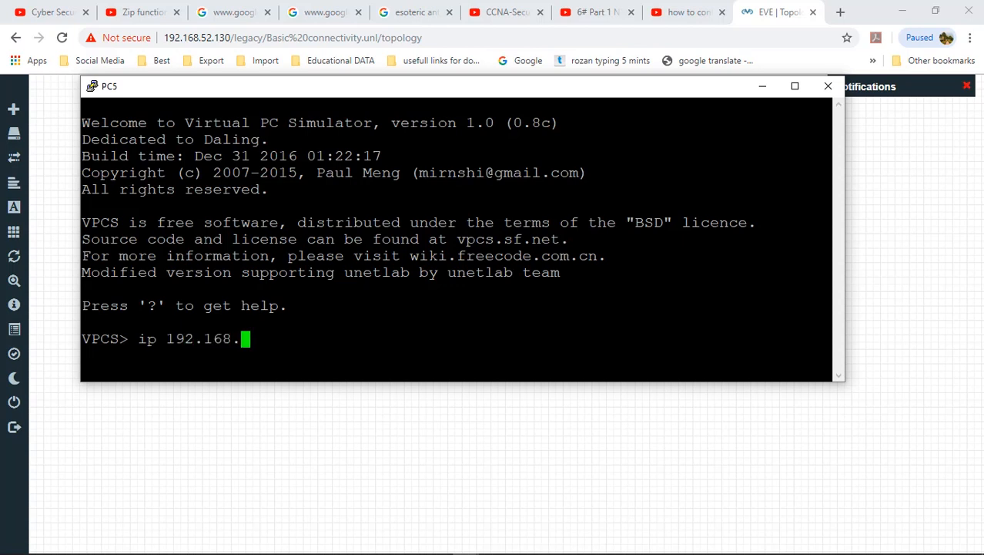
key(BackSpace)
key(BackSpace)
text(2 255.255.255)
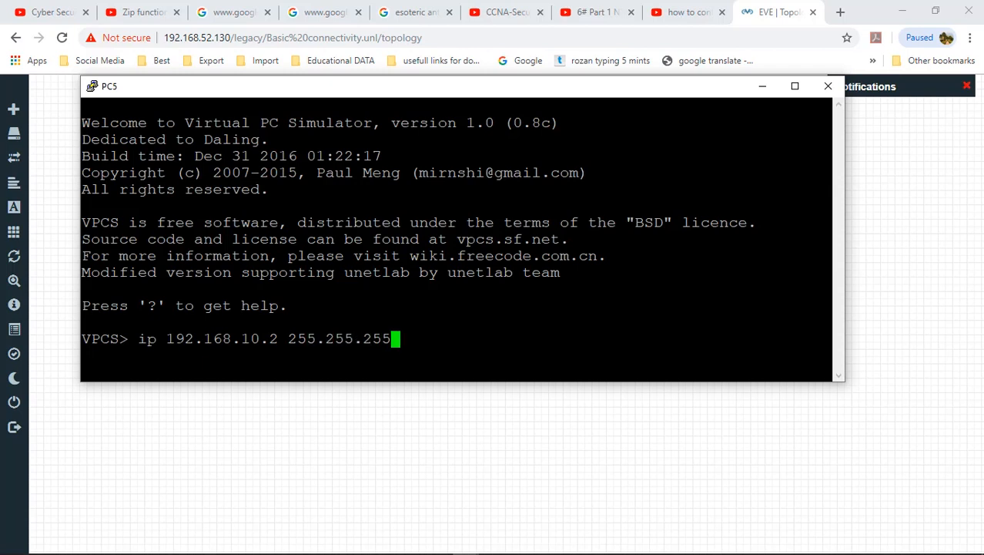
text(.0 192.168.10.1)
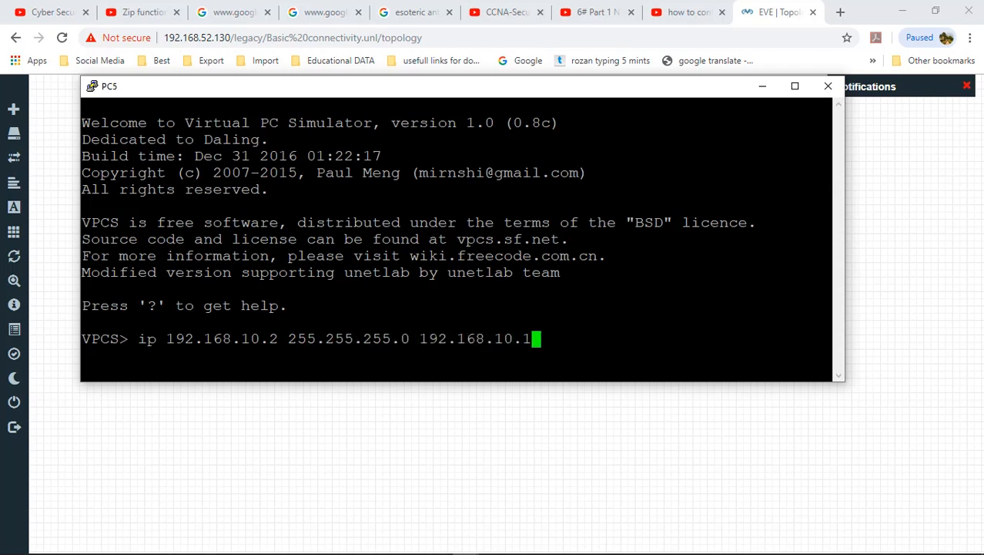
key(Return)
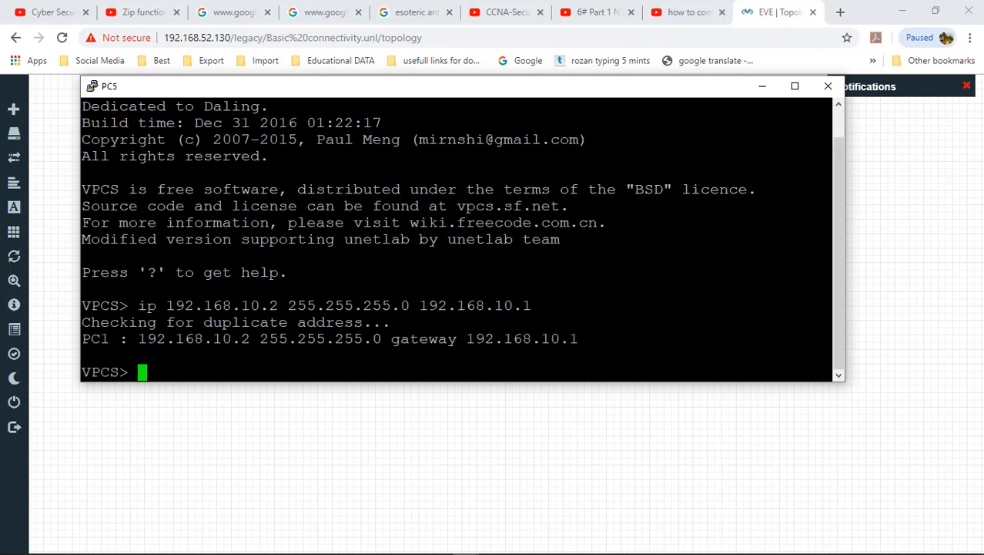
Step: Ping gateway 192.168.10.1, then PC6 at 10.0.0.2, confirm replies, and close the console
text(ping 19)
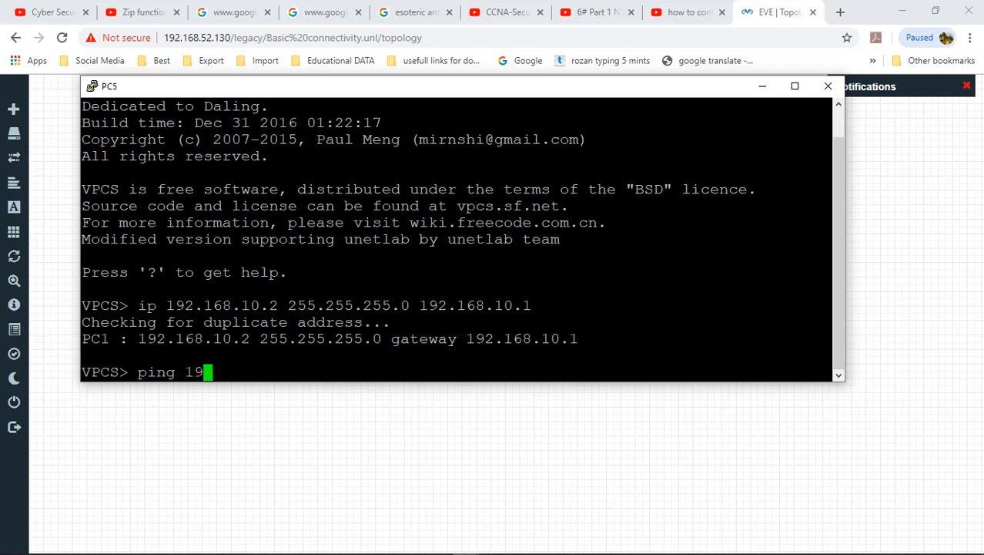
text(2.168.10.1)
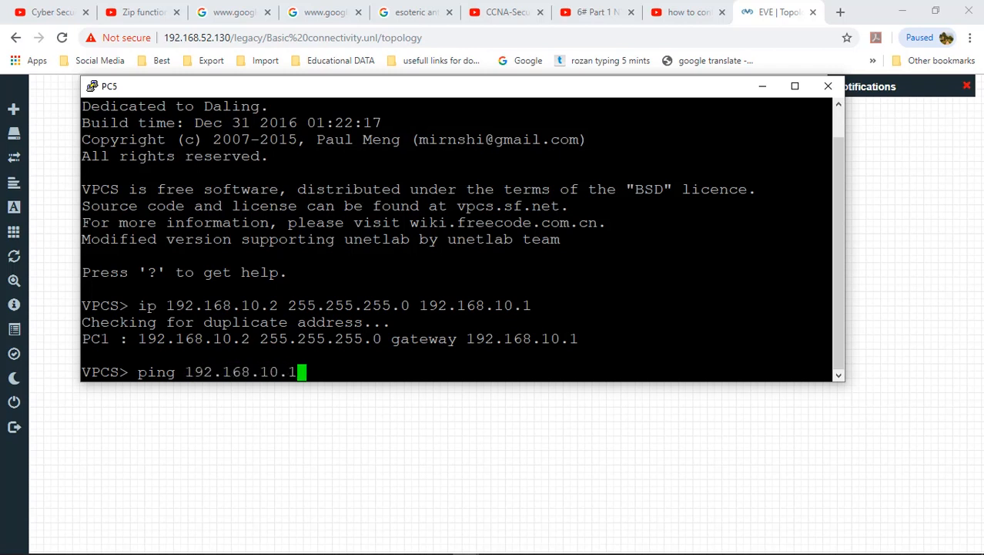
key(Return)
key(ctrl+c)
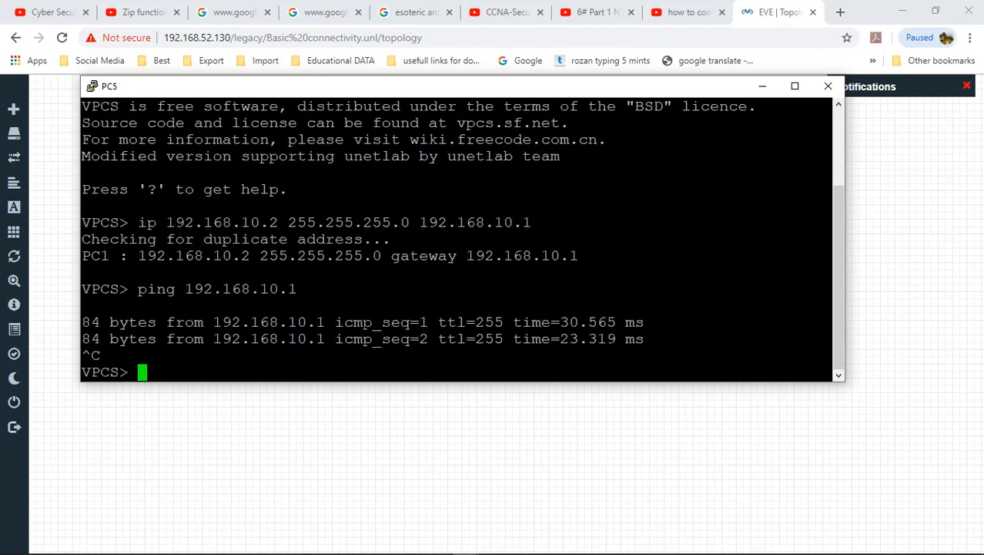
key(Up)
key(BackSpace)
key(BackSpace)
key(BackSpace)
key(BackSpace)
key(BackSpace)
key(BackSpace)
key(BackSpace)
key(BackSpace)
key(BackSpace)
key(BackSpace)
key(BackSpace)
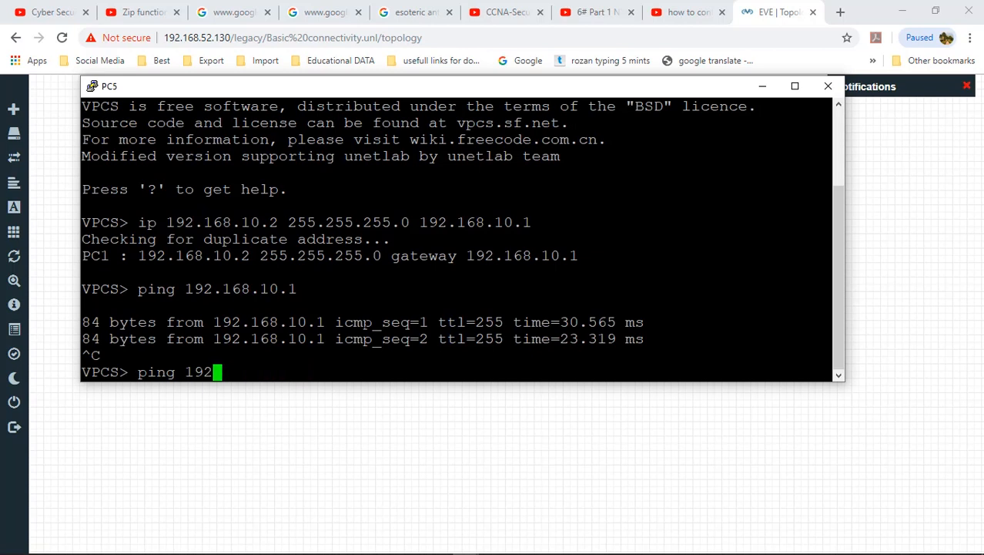
key(BackSpace)
text(10.0.0.2)
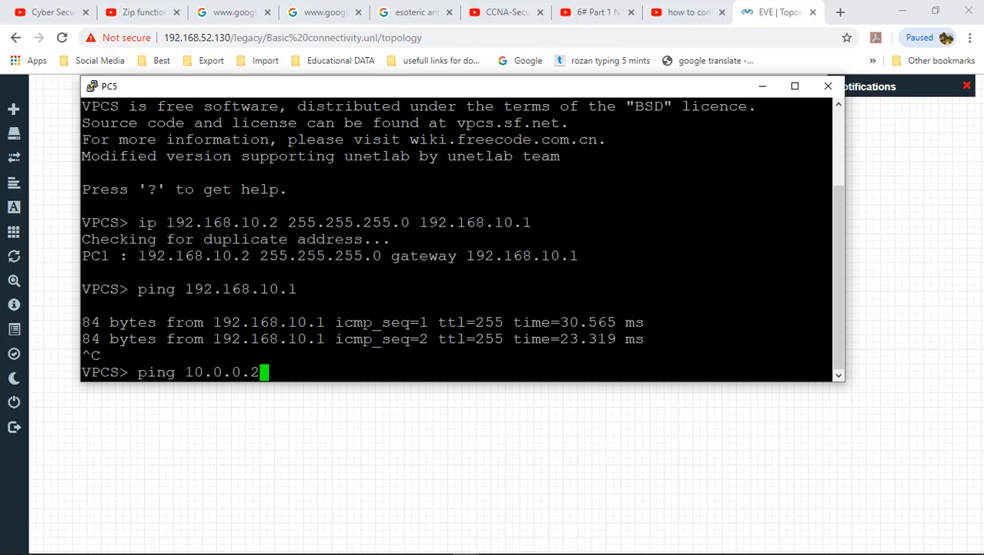
key(Return)
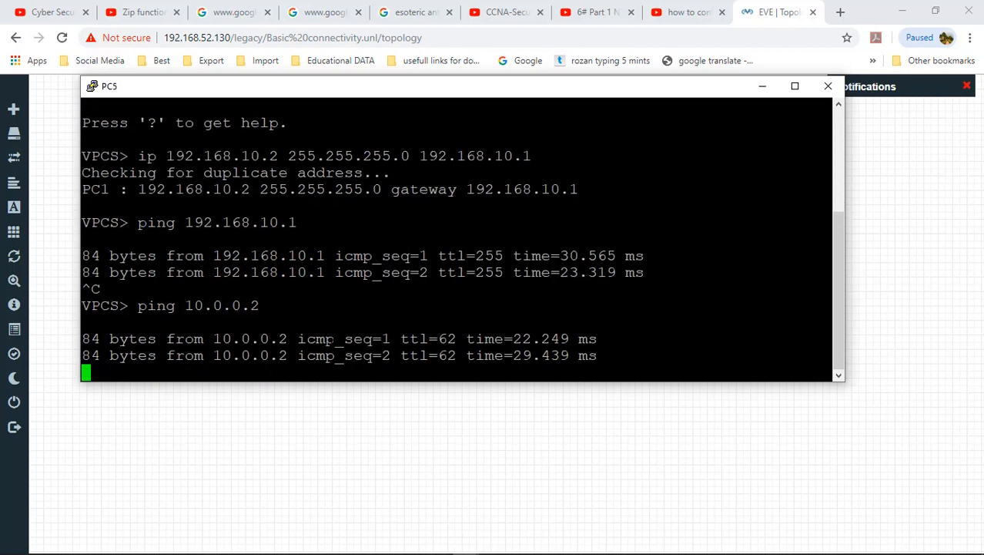
drag(328, 339, 362, 356)
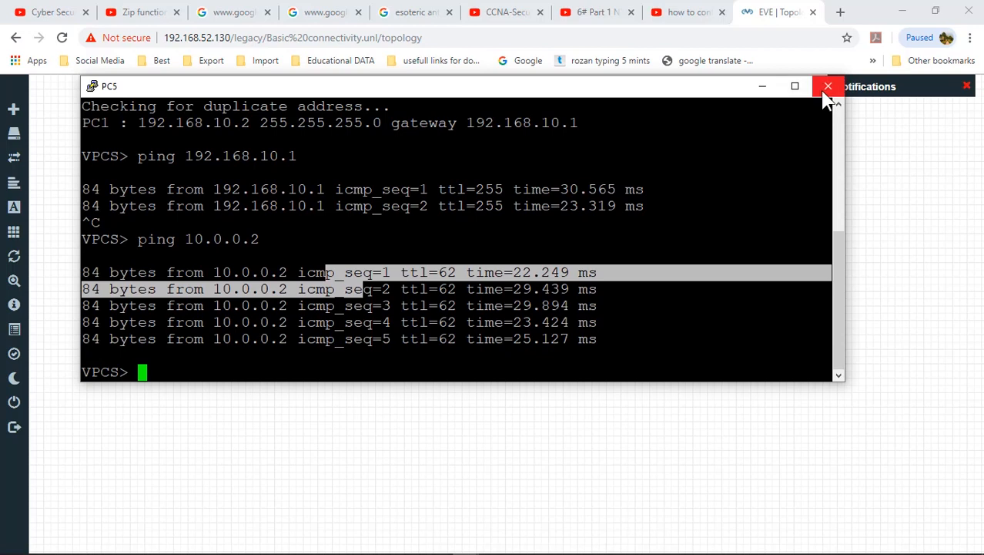
click(827, 86)
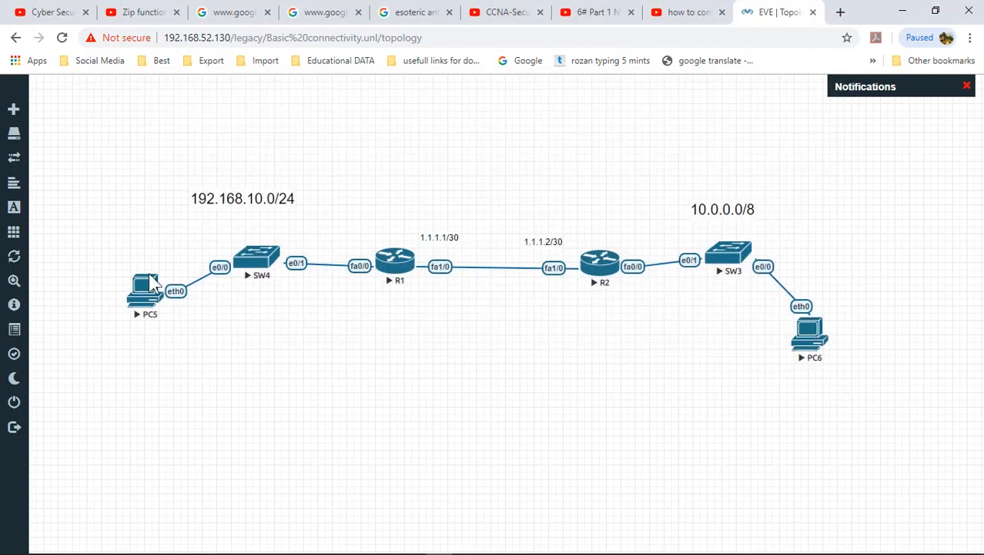
Step: Select PC6 on the topology, then dismiss the lab actions list and deselect it
drag(80, 183, 182, 332)
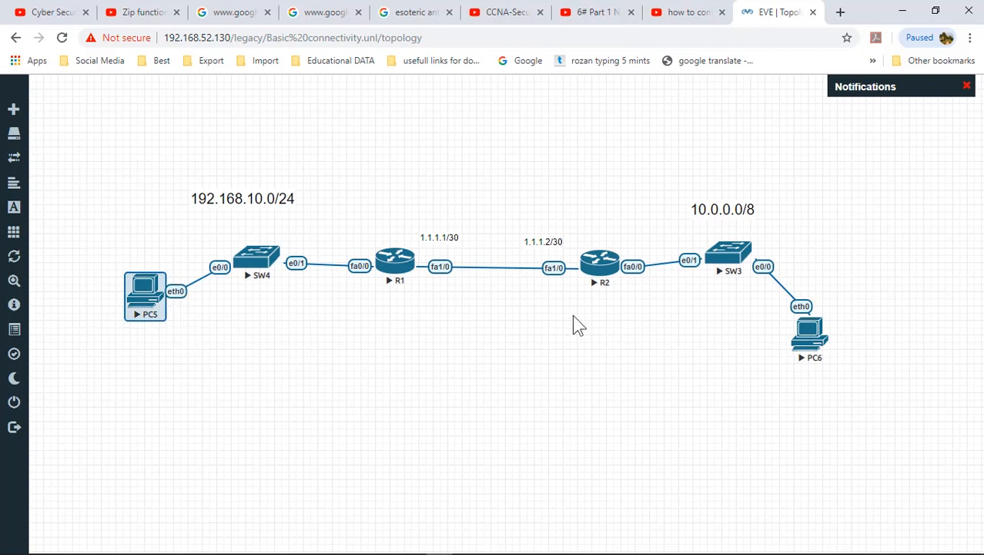
drag(728, 318, 861, 398)
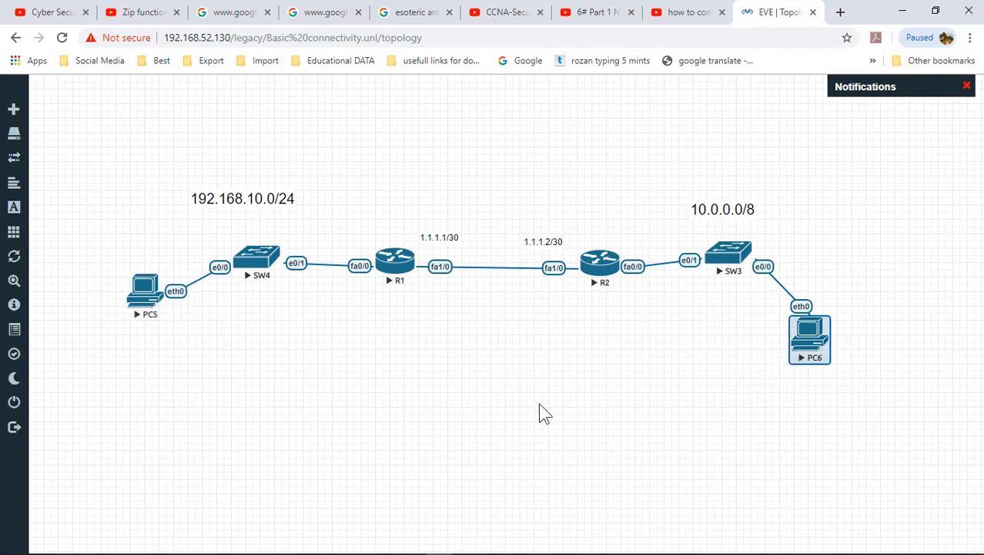
drag(734, 315, 855, 393)
mouse_move(49, 228)
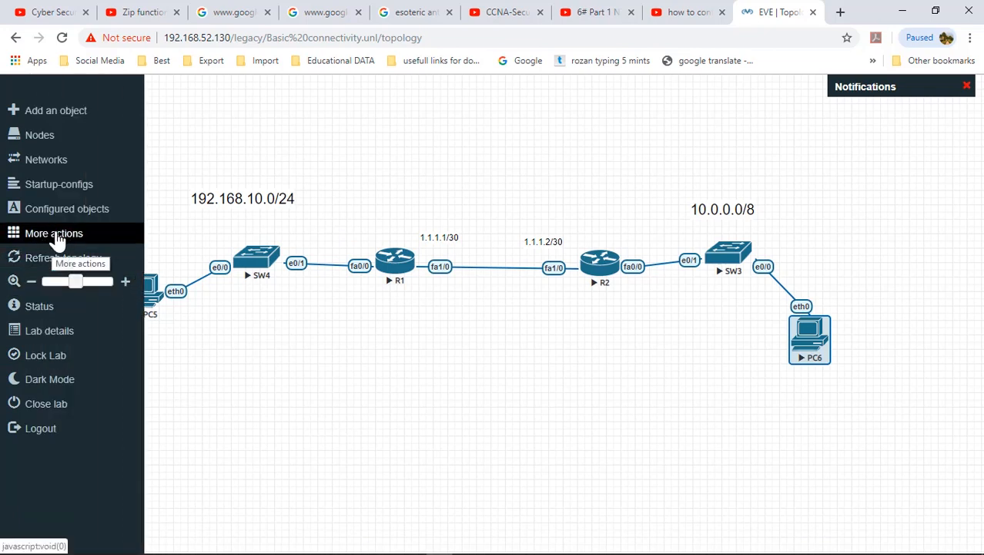
click(55, 234)
click(279, 338)
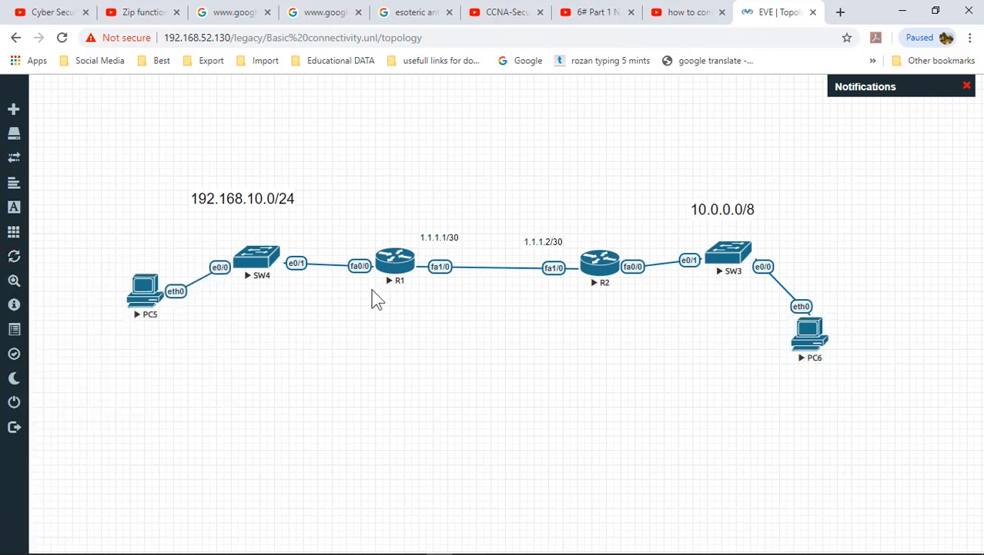
Step: Save R1's running configuration with write, exit the session, and close its console
click(395, 262)
click(484, 125)
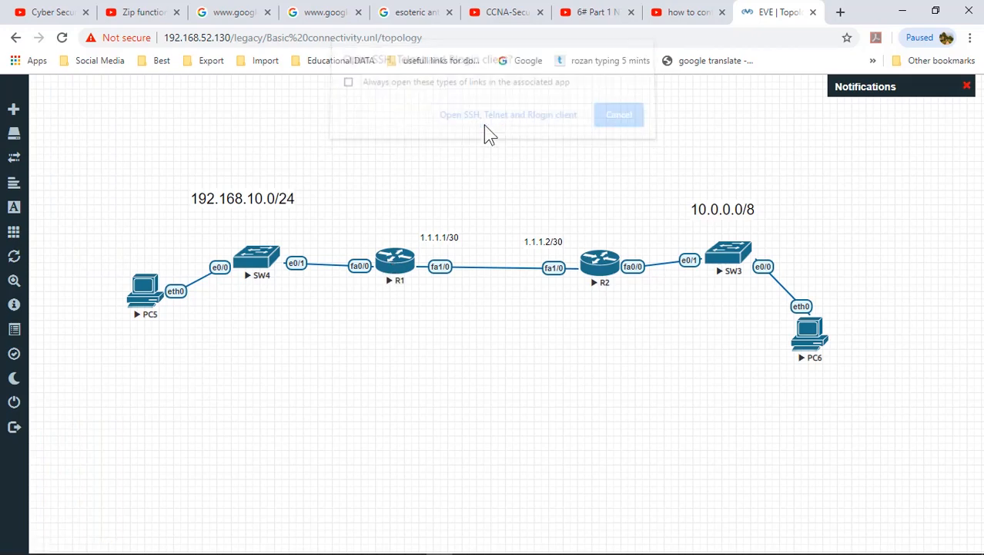
key(Return)
key(Return)
key(Return)
key(Return)
key(Return)
key(Return)
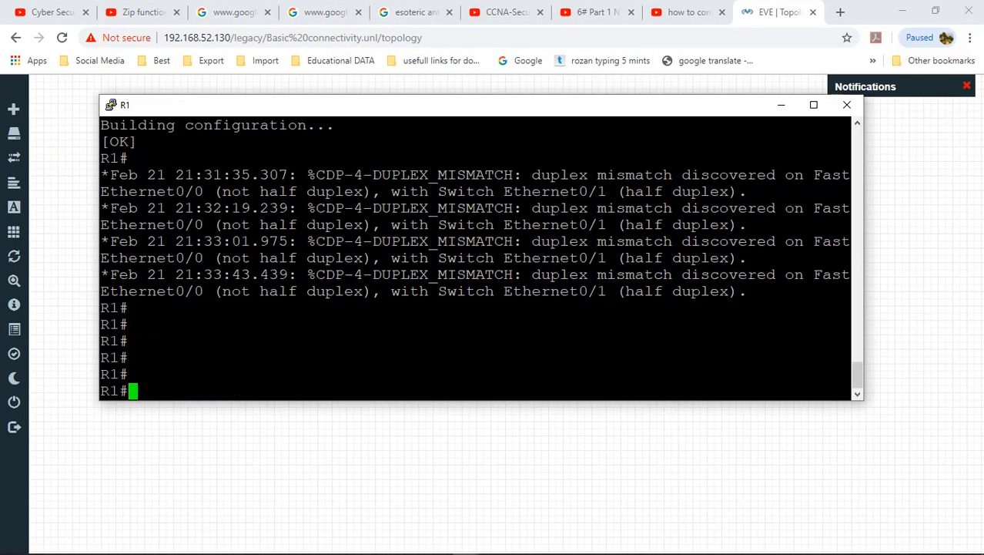
text(wr)
key(Tab)
key(Return)
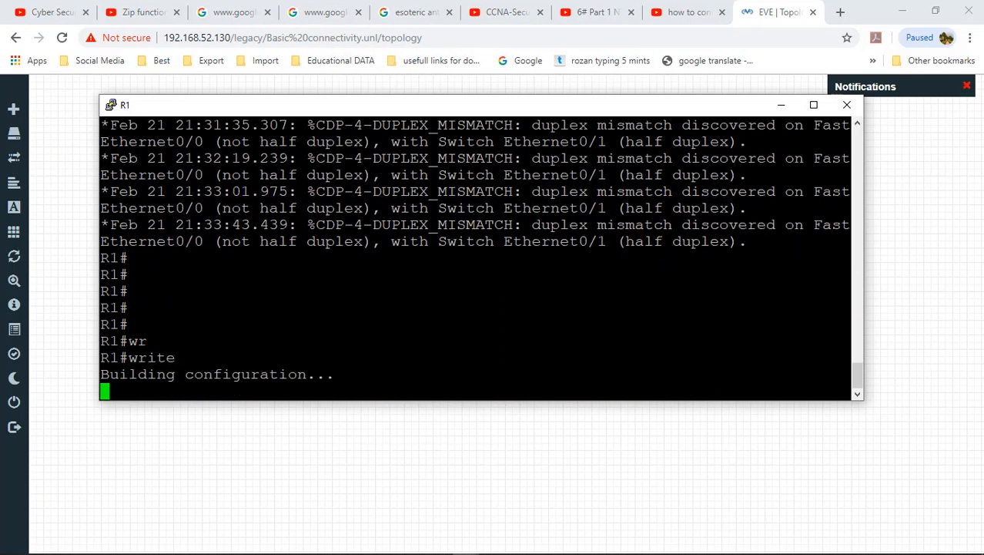
text(exit)
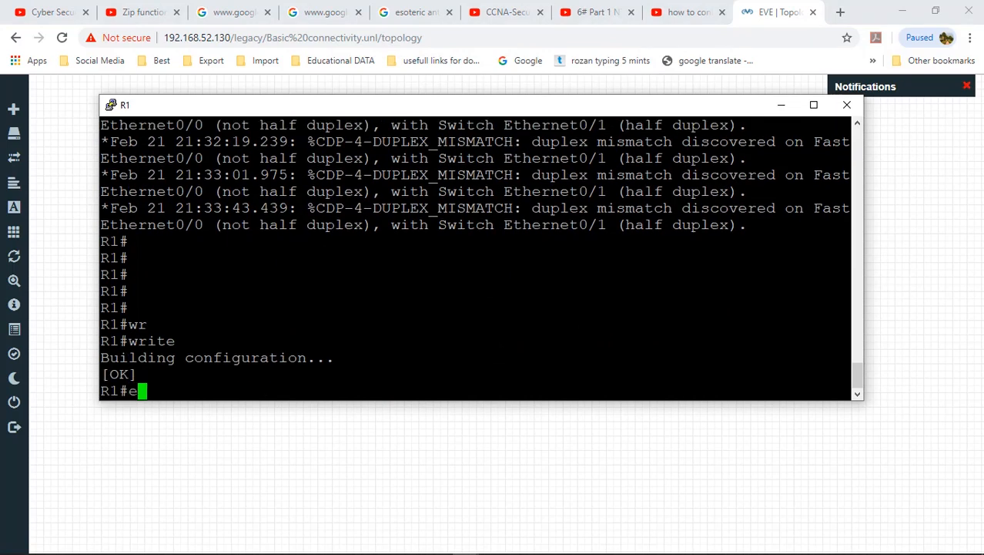
key(Return)
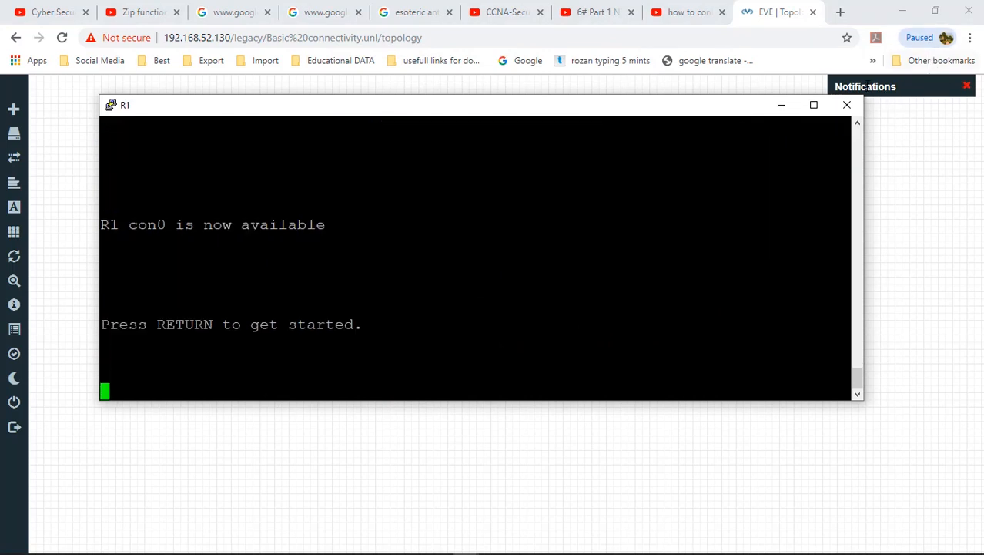
click(848, 104)
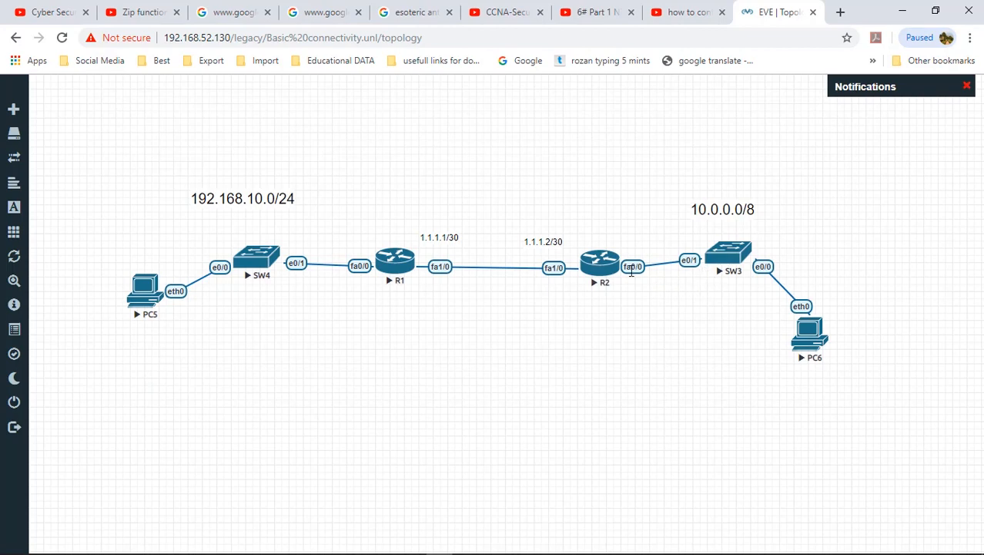
Step: Save R2's running configuration with wr and close its console
click(598, 270)
click(508, 124)
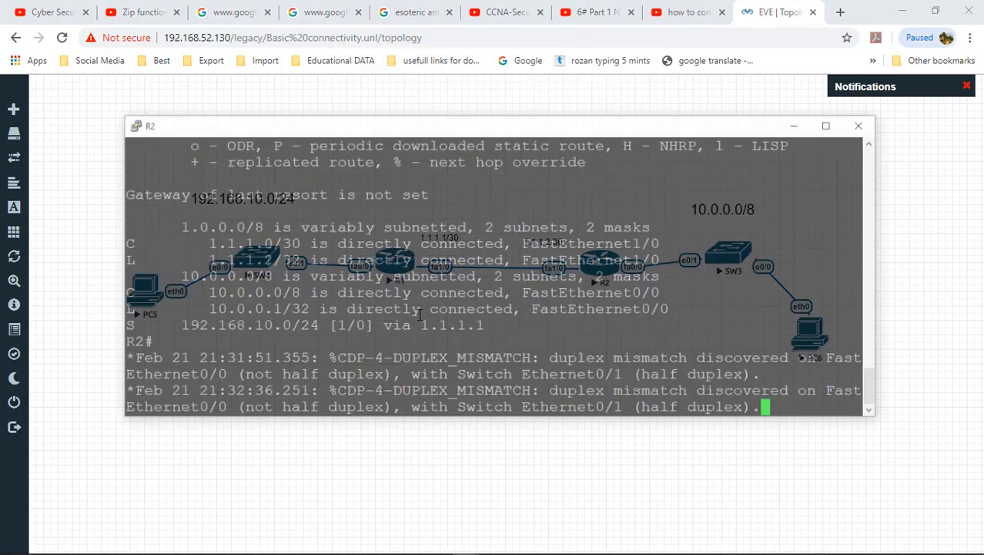
key(Return)
key(Return)
key(Return)
key(Return)
text(wr)
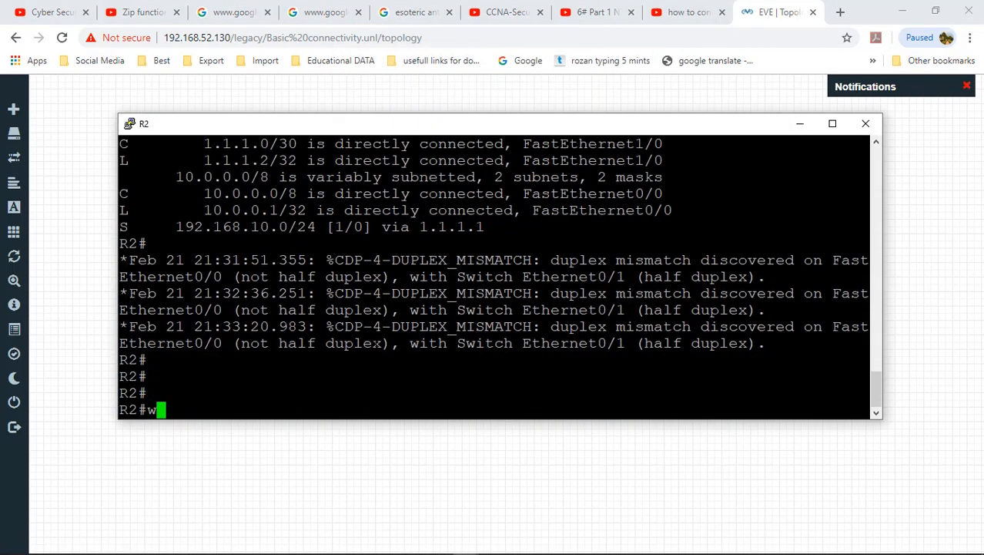
key(Return)
click(866, 124)
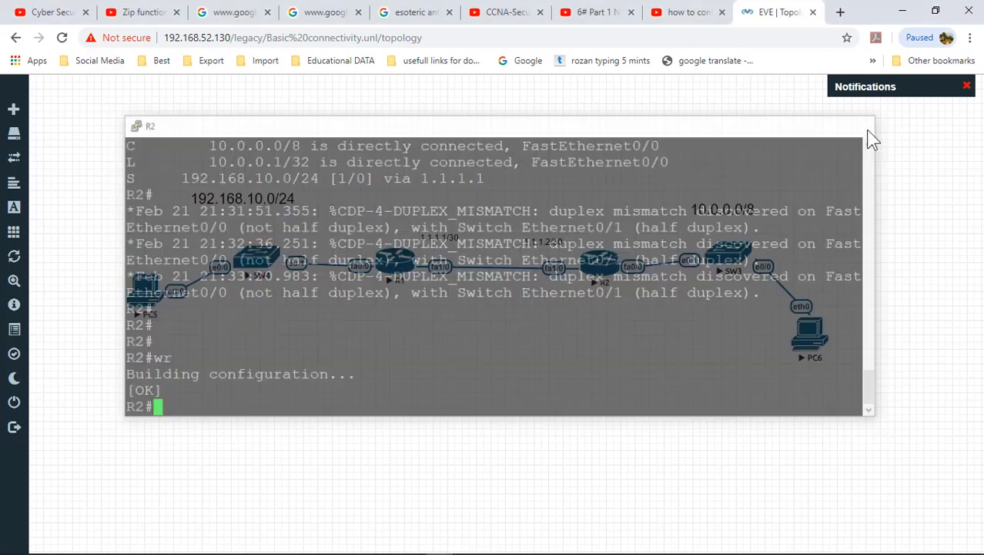
Step: Stop all nodes in the lab from the More actions list
mouse_move(5, 194)
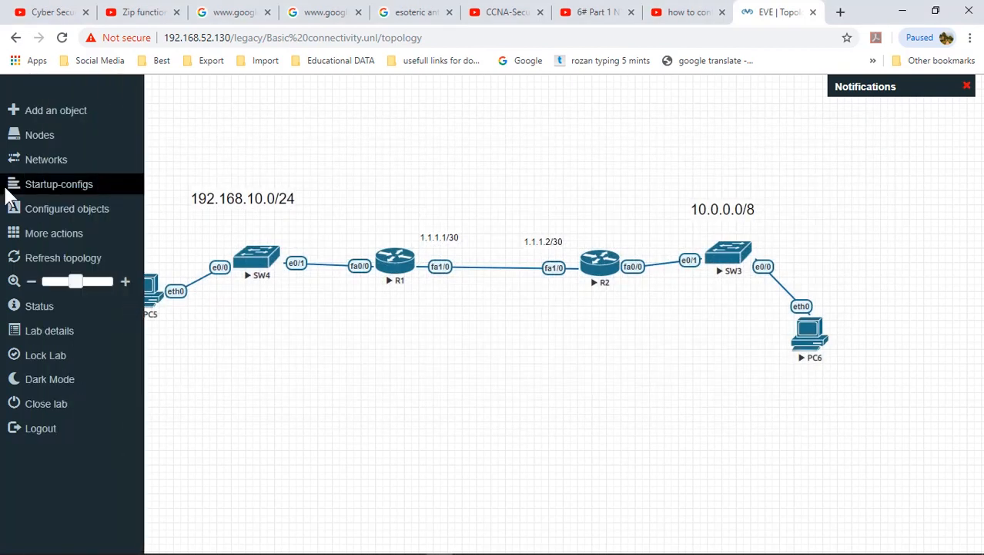
click(31, 233)
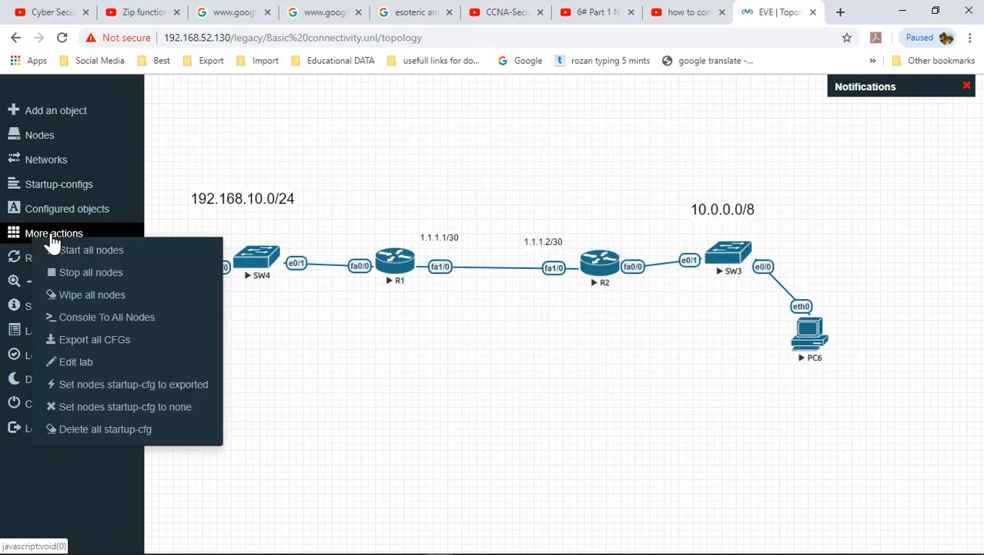
click(111, 277)
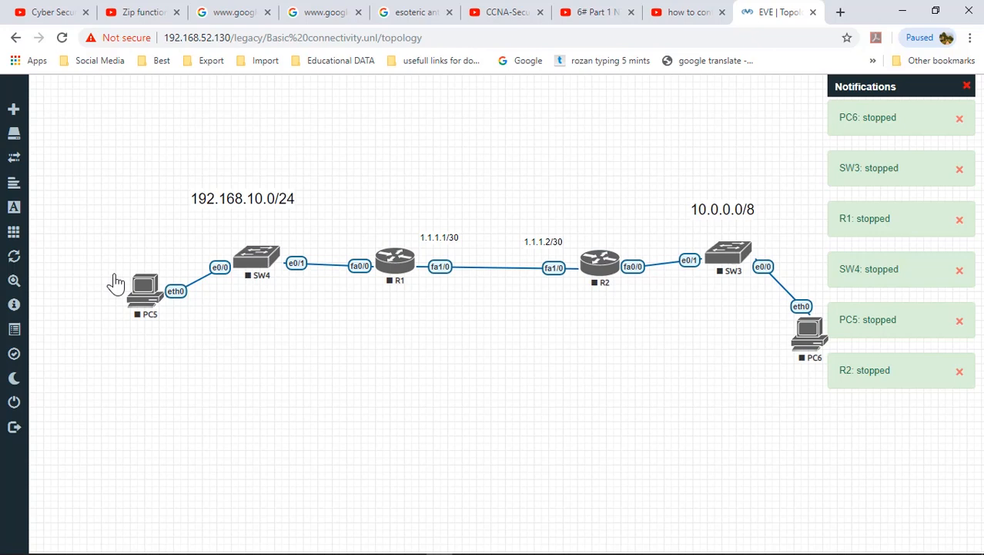
Step: Close the lab, sign out of EVE-NG, and close the login tab
mouse_move(43, 214)
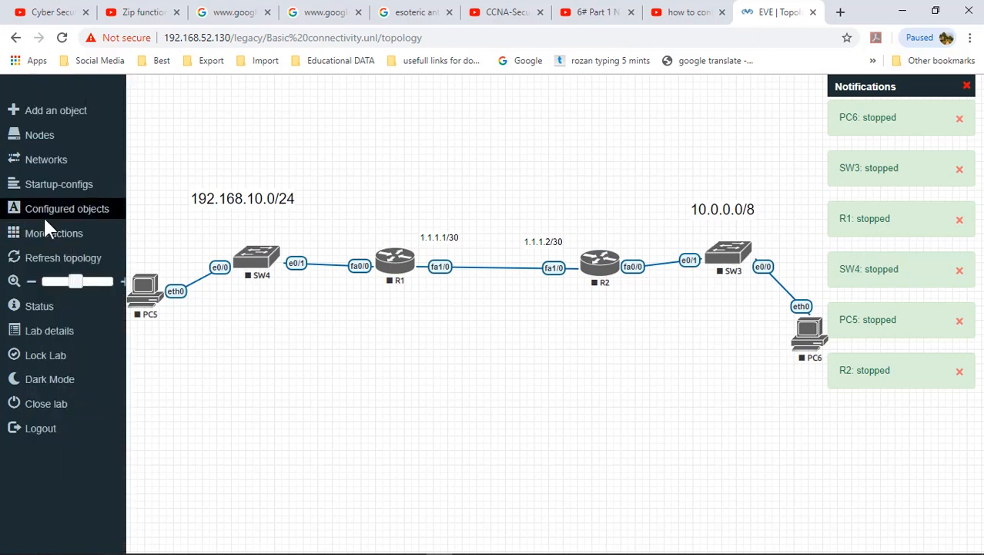
click(57, 410)
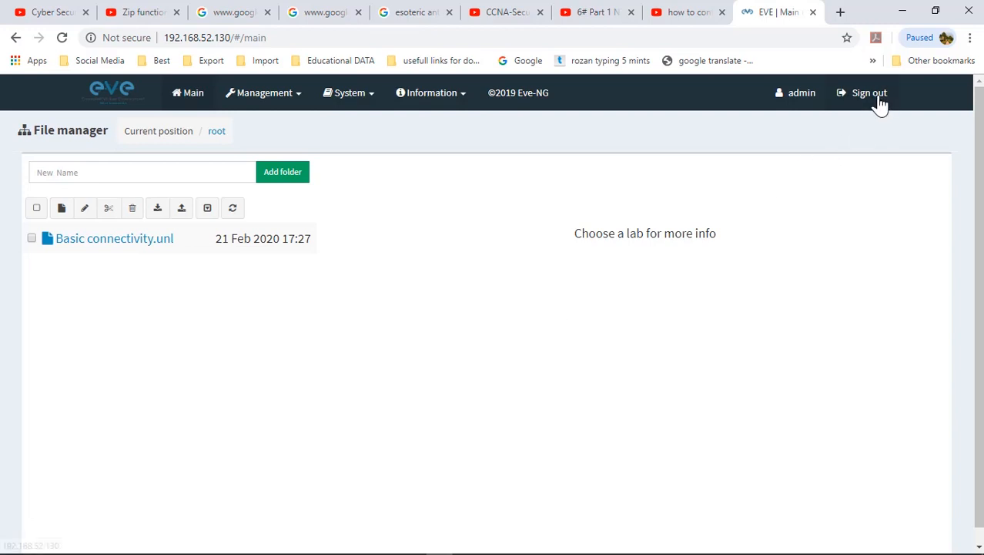
click(868, 103)
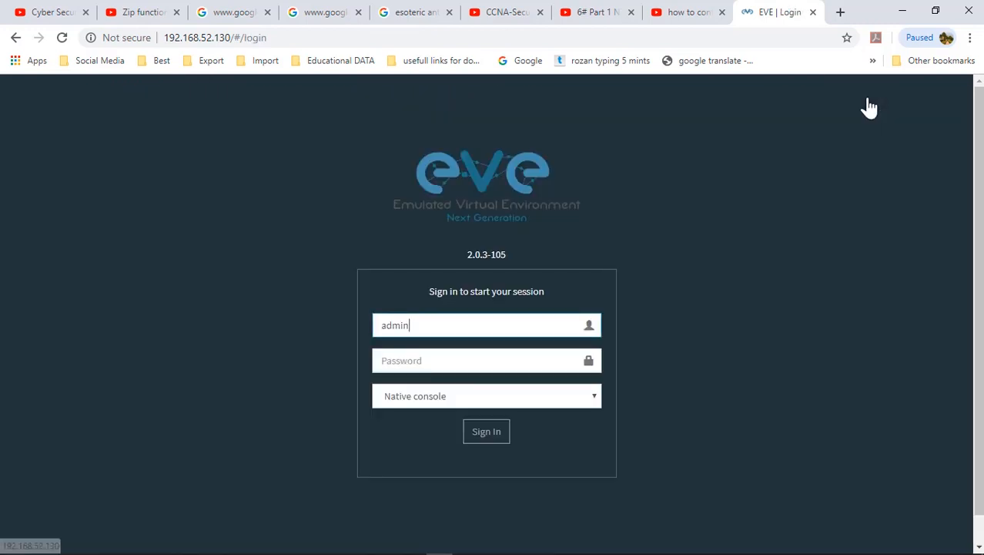
click(813, 12)
Step: Log in to the EVE-NG VM console as root with its password and type shutdown -h
click(902, 11)
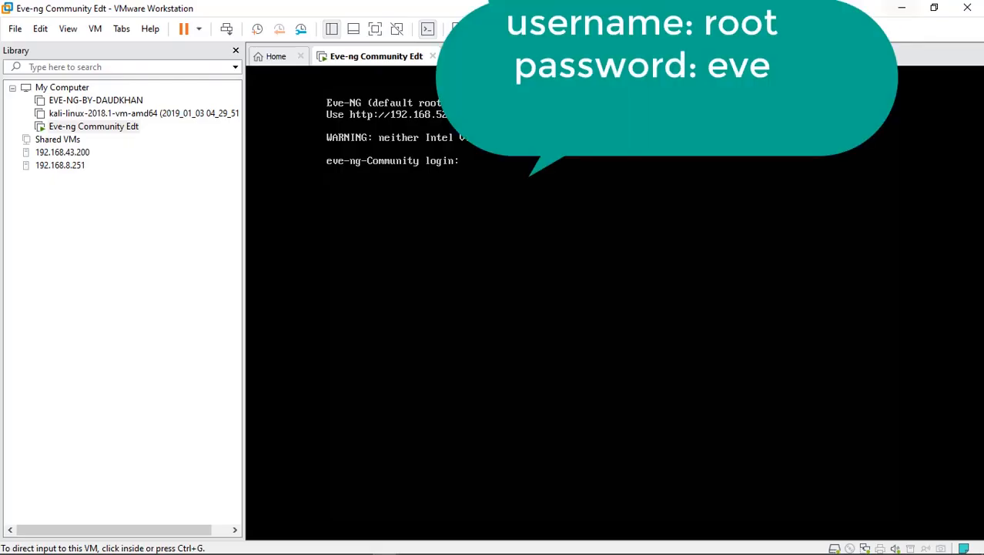
click(539, 209)
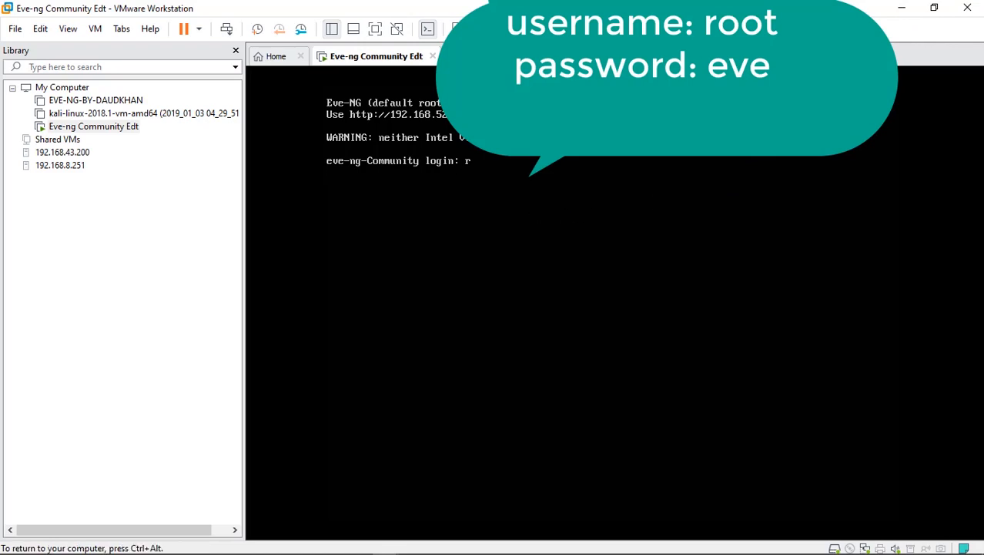
key(Return)
text(eve)
key(Return)
text(shutd)
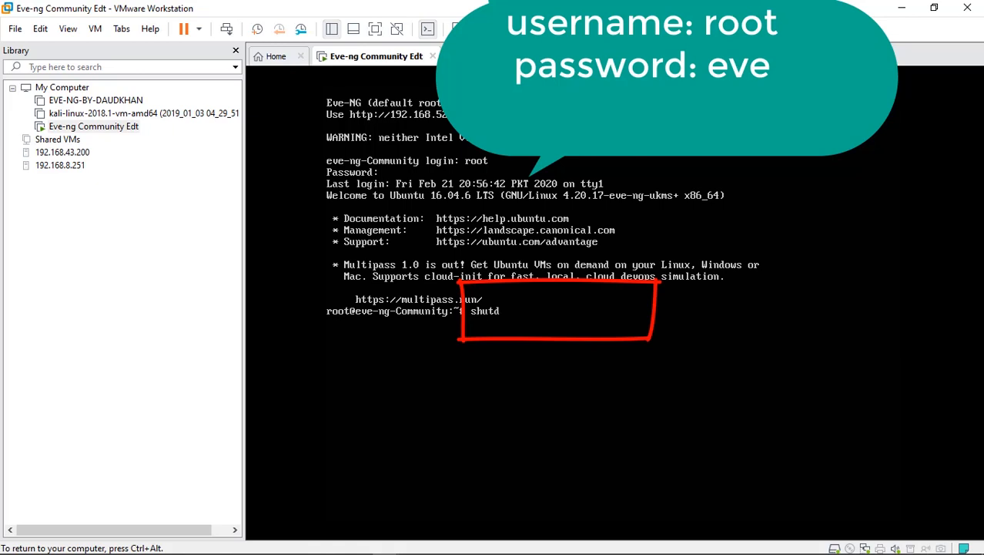
text(own -h now)
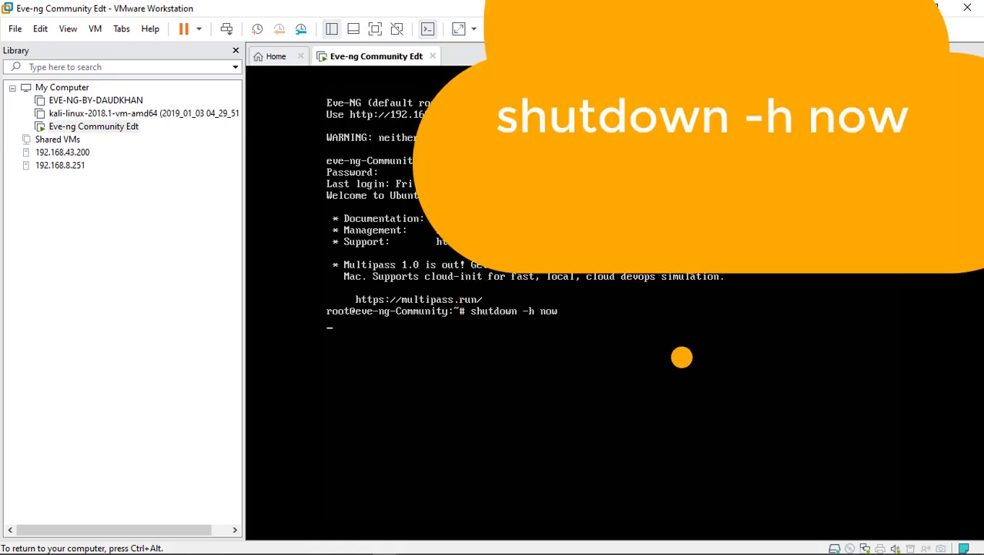
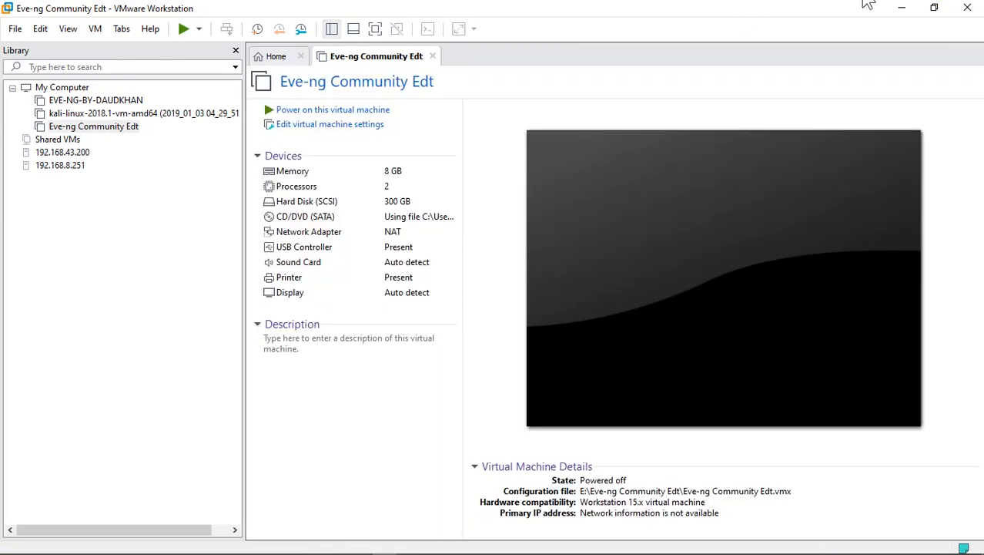
Step: Exit VMware Workstation now that the EVE-NG VM is powered off, leaving the Windows desktop
click(968, 8)
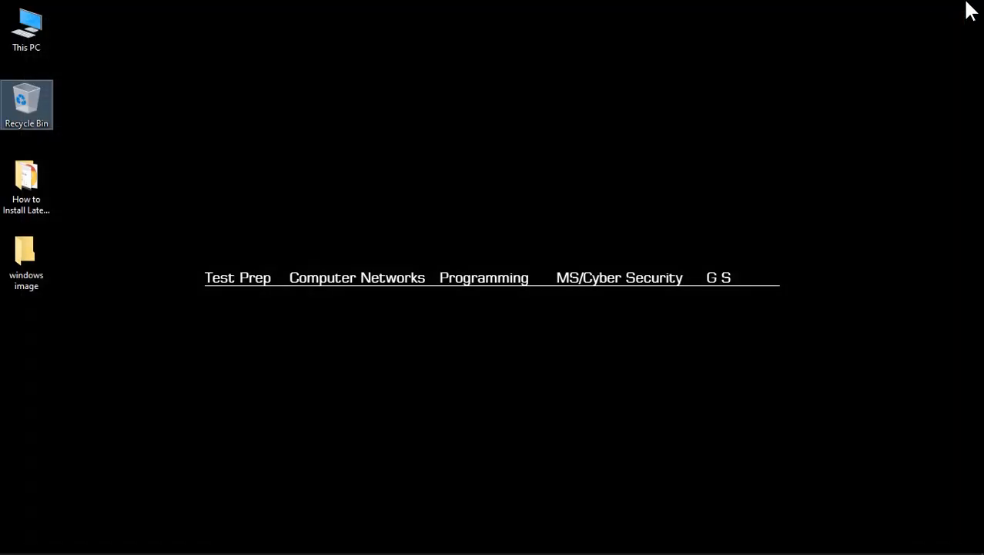